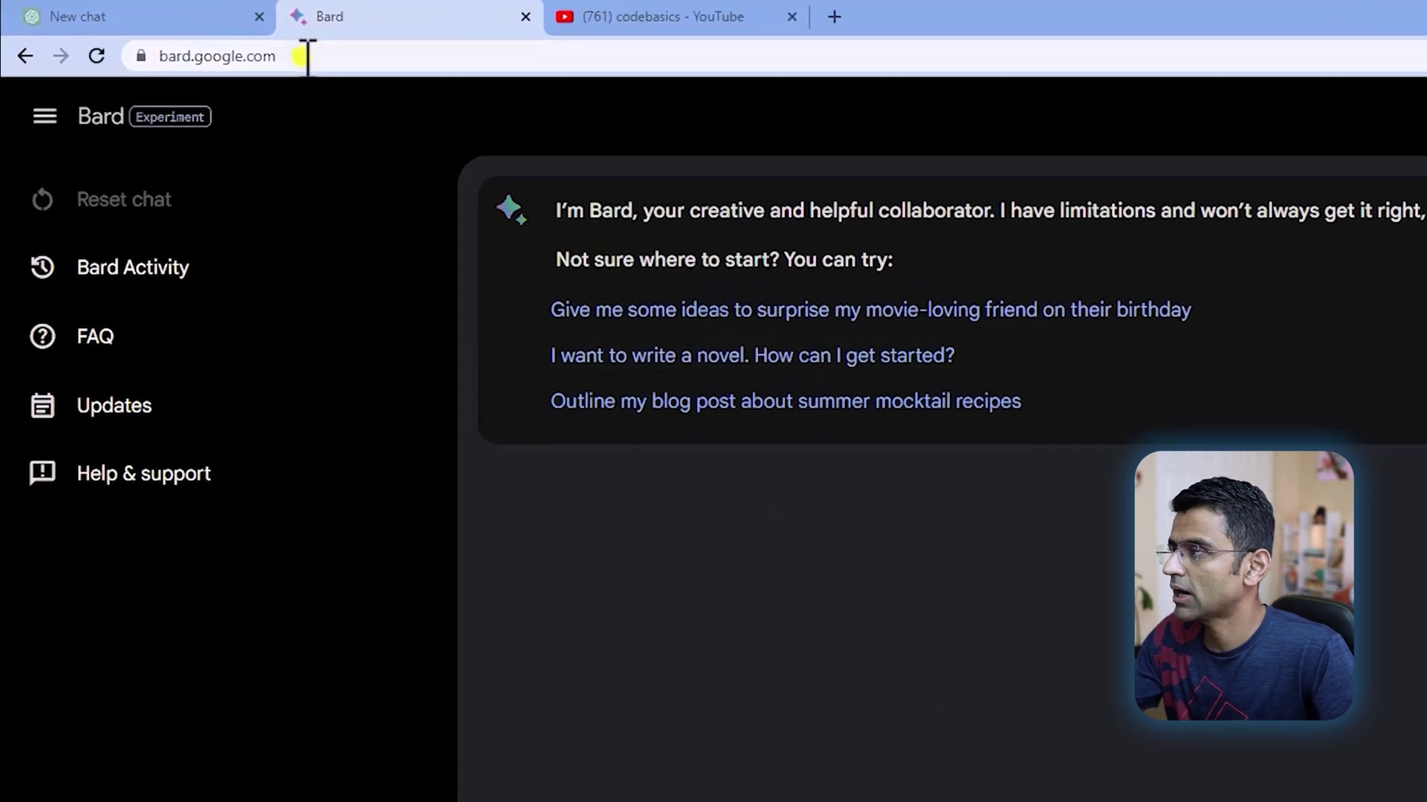
# - Switch from Bard to the ChatGPT 'New chat' tab running the Default (GPT-3.5) model
pyautogui.click(308, 56)
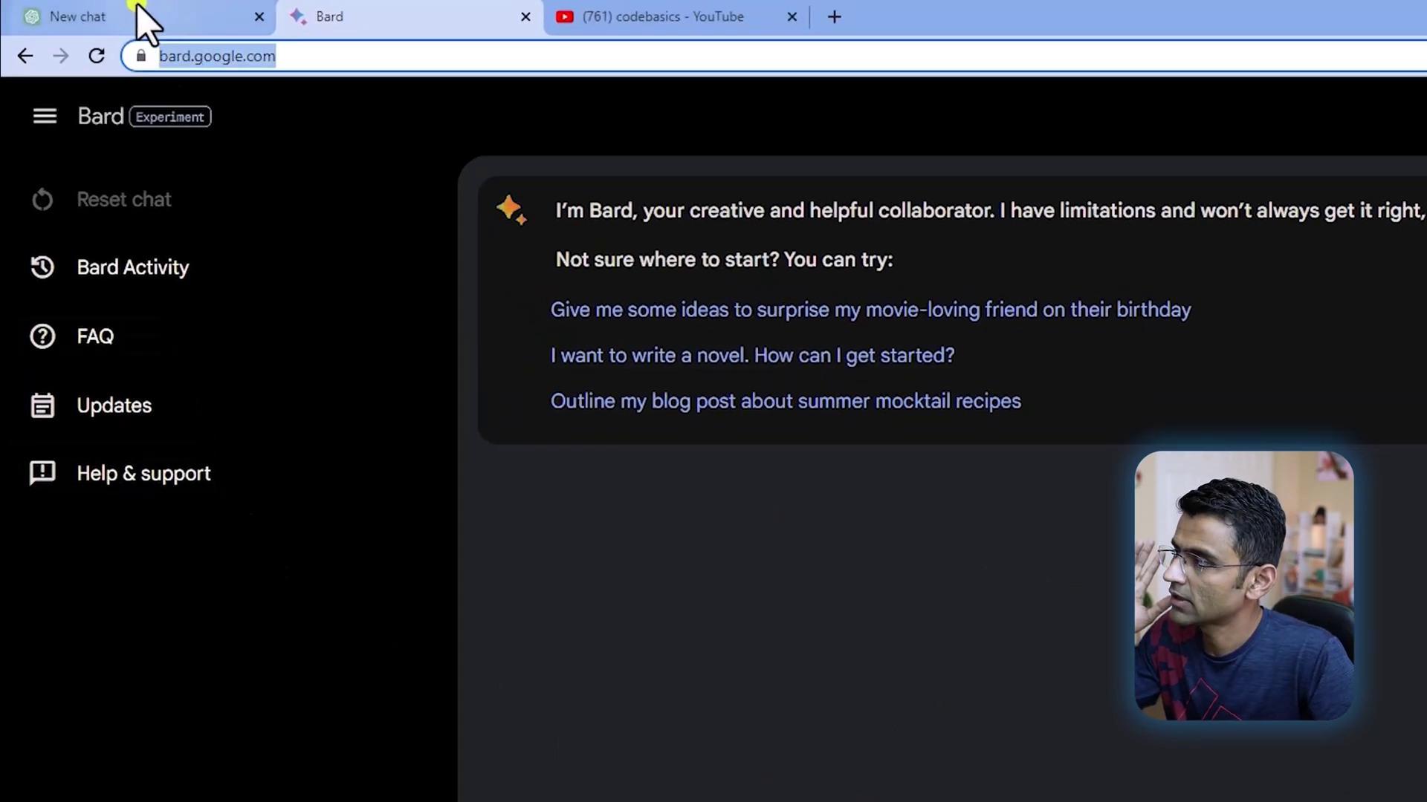
pyautogui.click(197, 22)
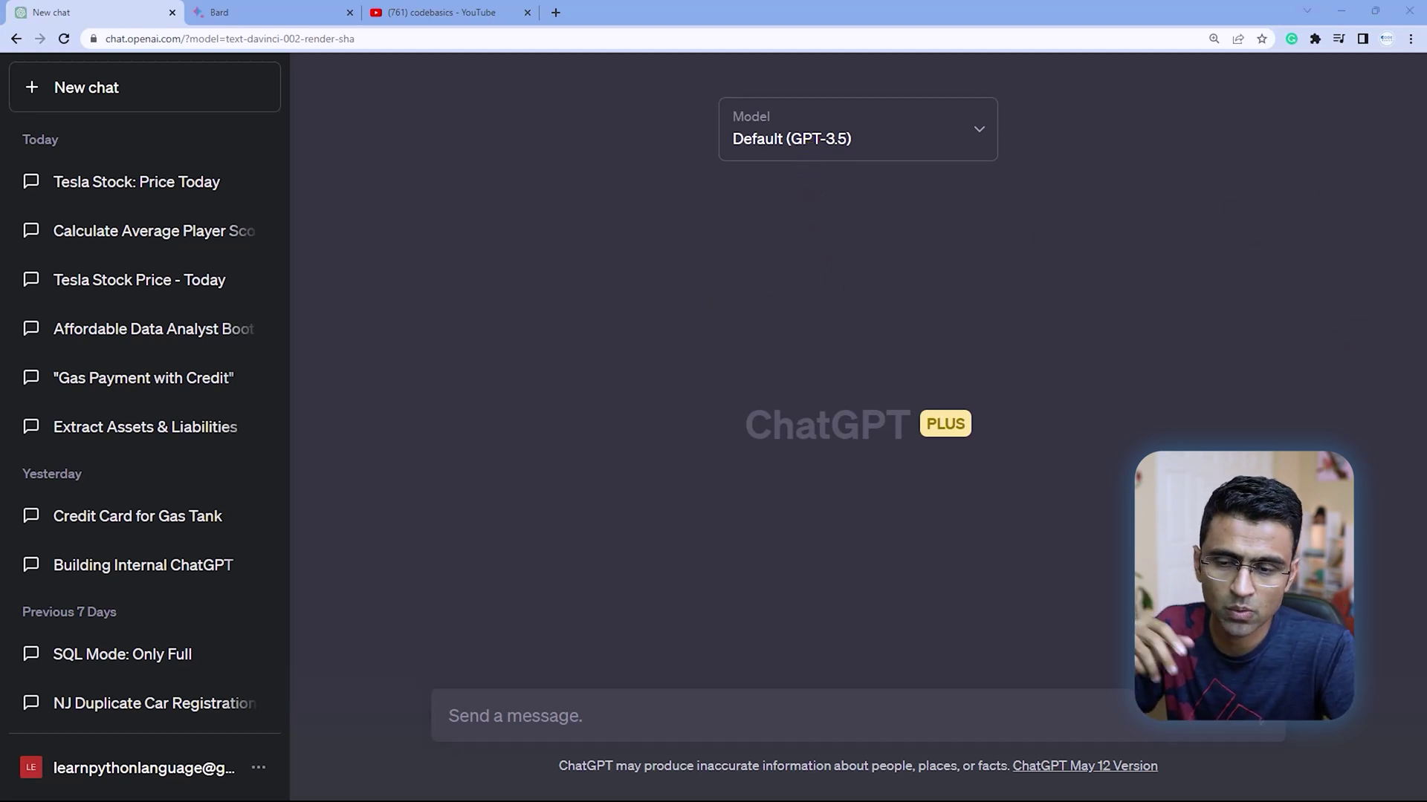
# - Ask ChatGPT 'What is the price of tesla stock today?' and note its September 2021 cutoff reply
pyautogui.write('What is the price of tesla stock today?')
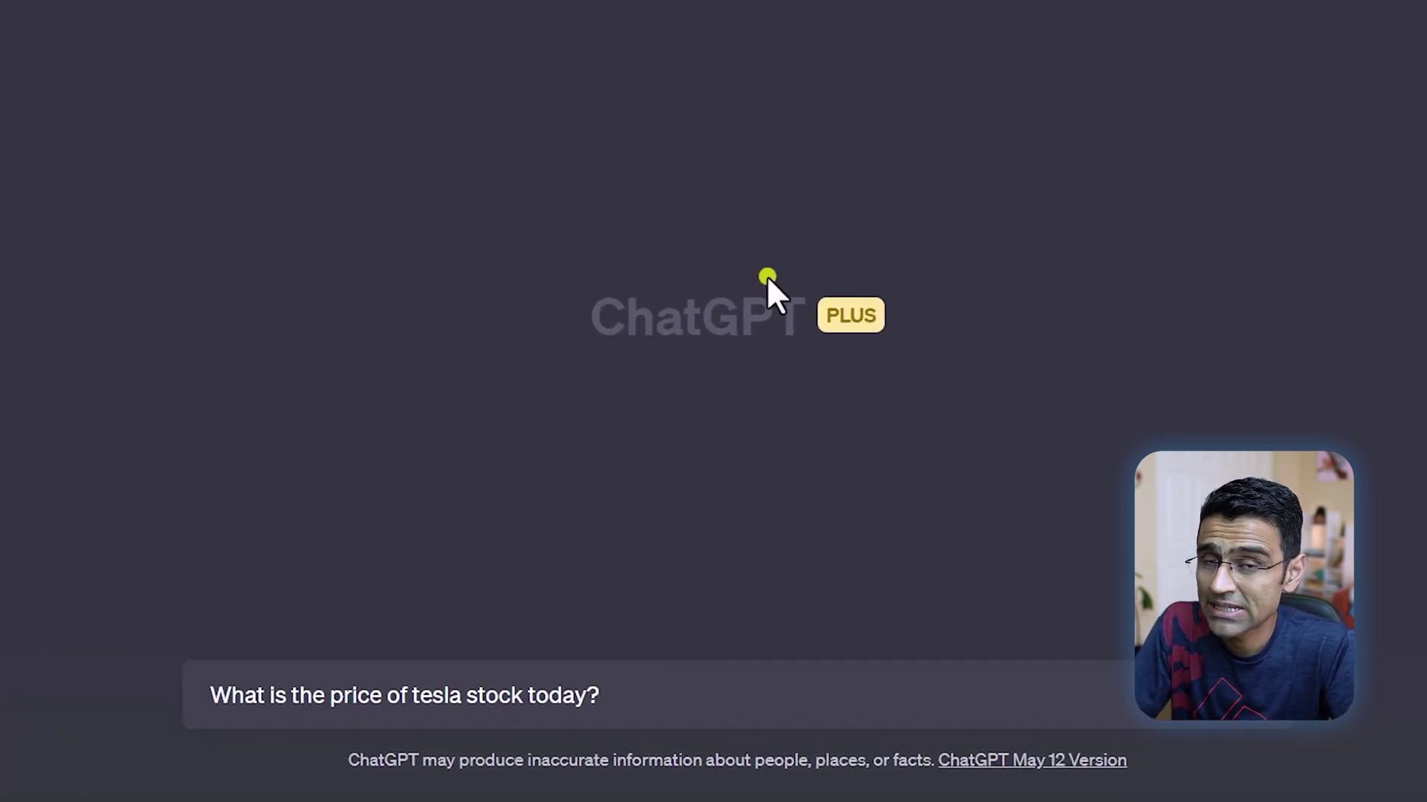
pyautogui.press('Return')
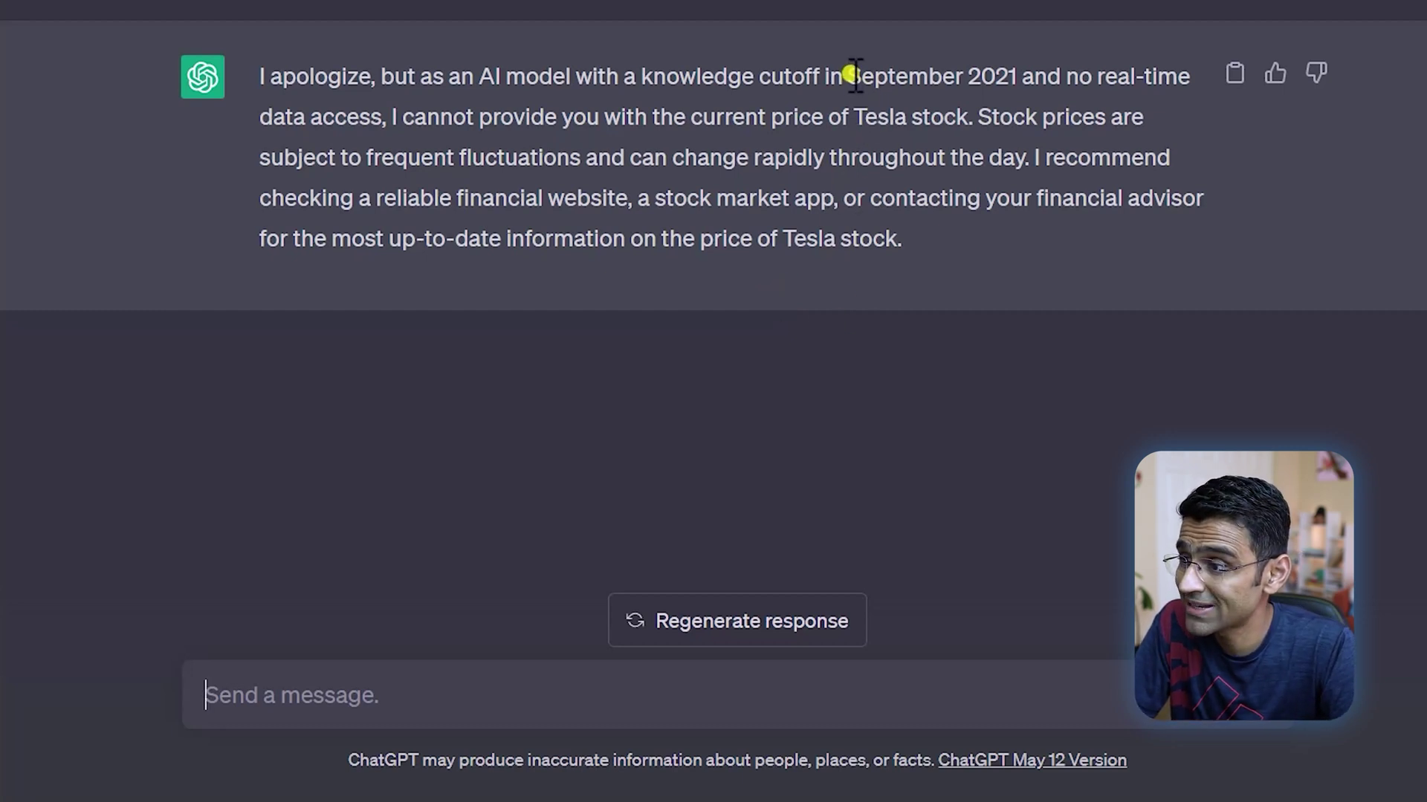
pyautogui.moveTo(847, 74); pyautogui.dragTo(1020, 74)
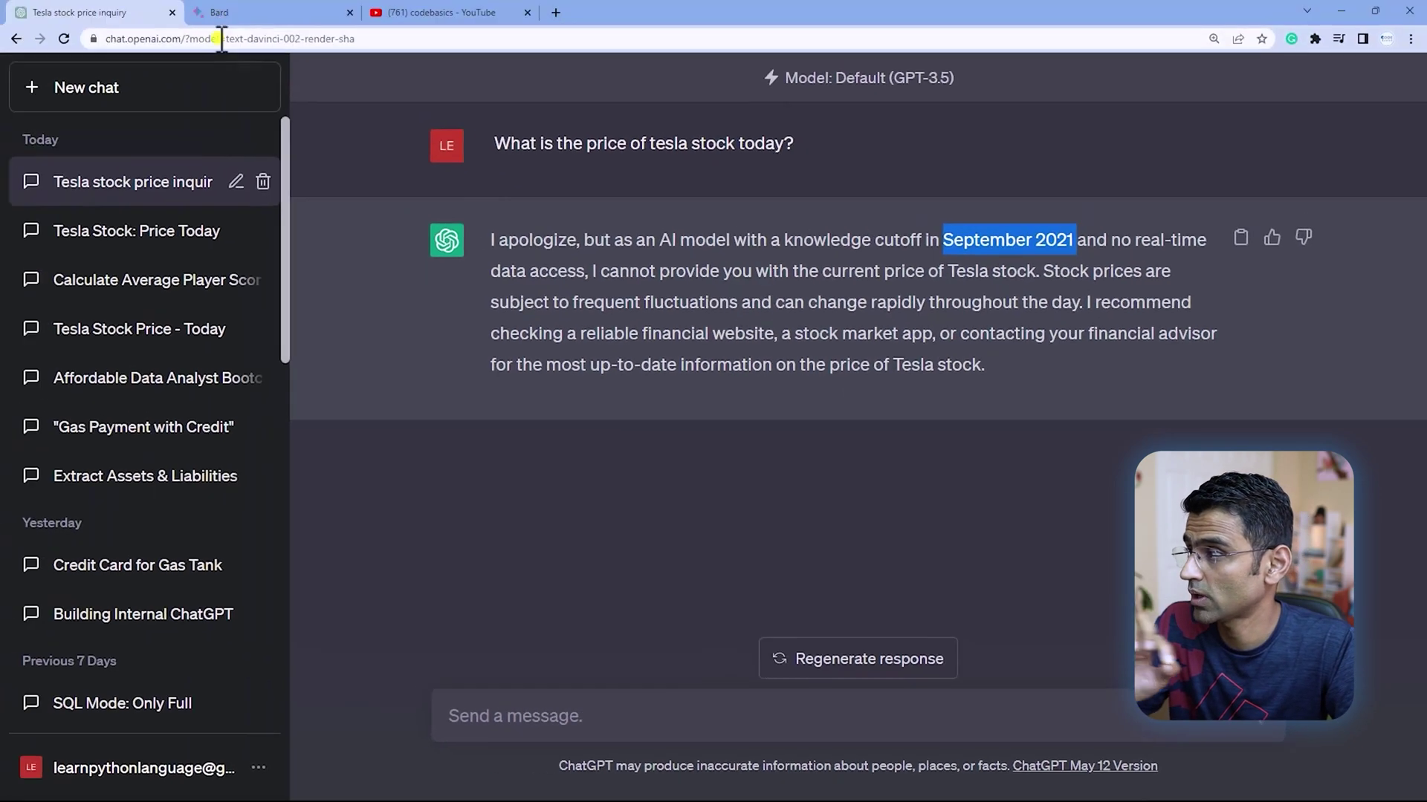
pyautogui.click(218, 11)
# - Paste the Tesla stock price question into Bard and submit it
pyautogui.click(445, 717)
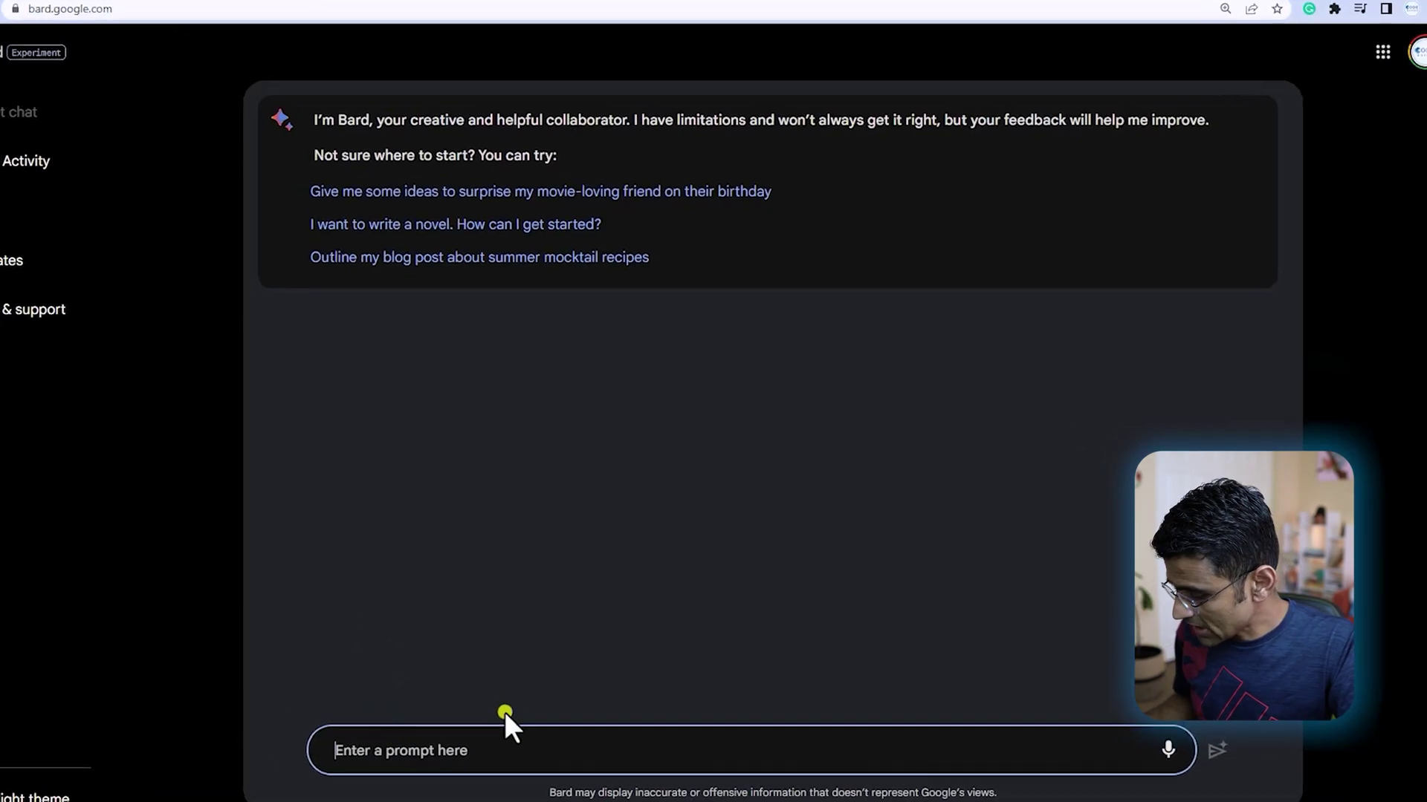
pyautogui.write('What is the price of tesla stock today?')
pyautogui.press('Return')
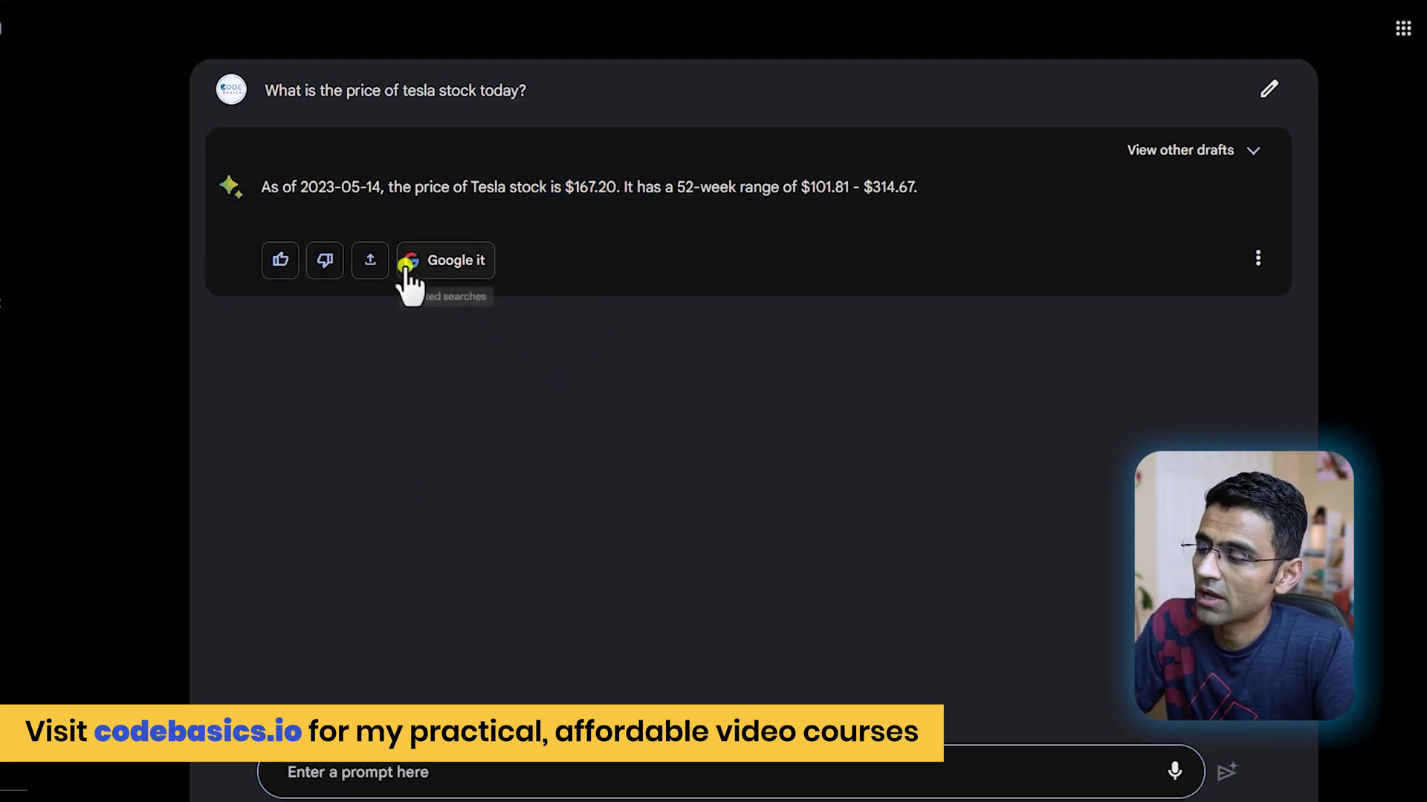
# - Show Bard's related Google searches and open 'Price of tesla stock today' in a new tab
pyautogui.click(459, 266)
pyautogui.rightClick(360, 385)
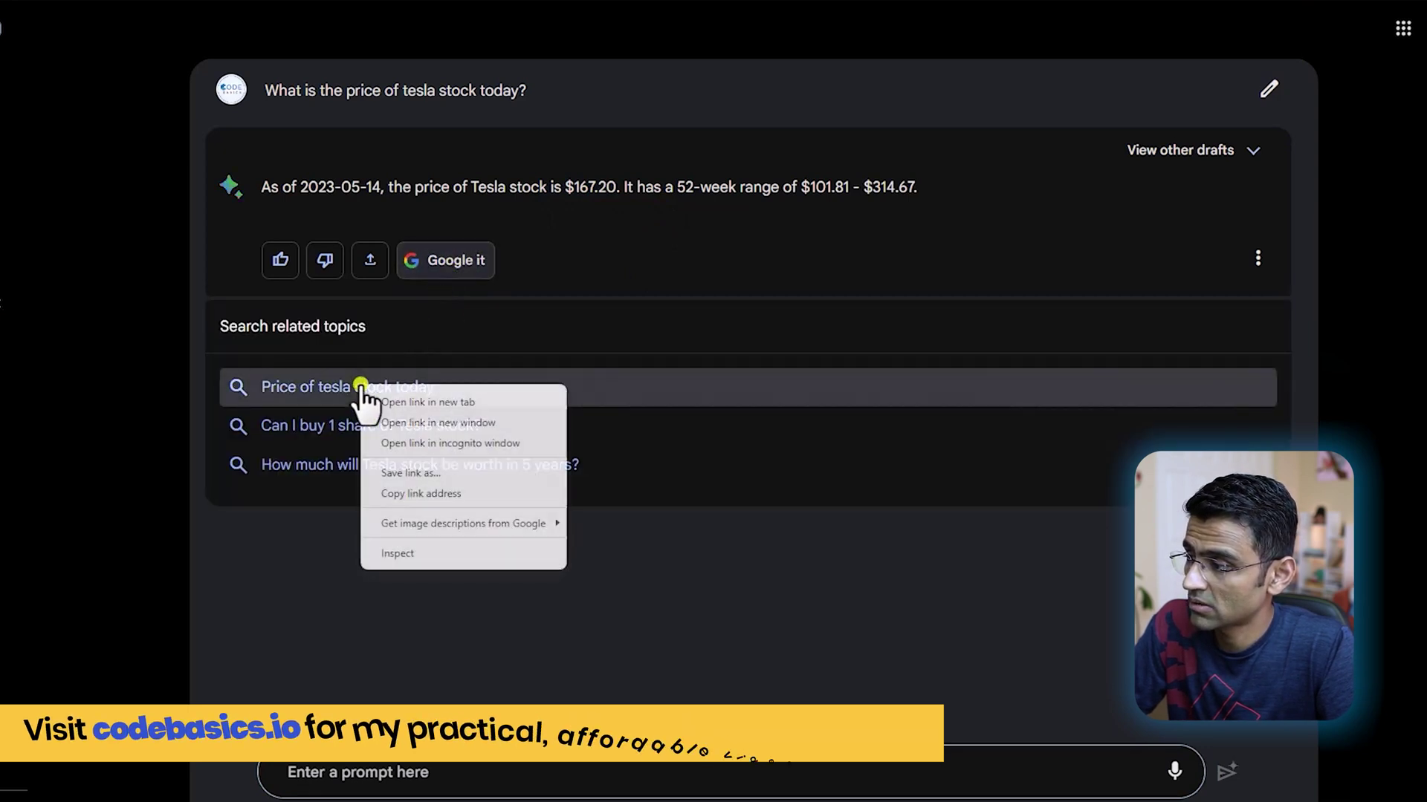
pyautogui.click(560, 281)
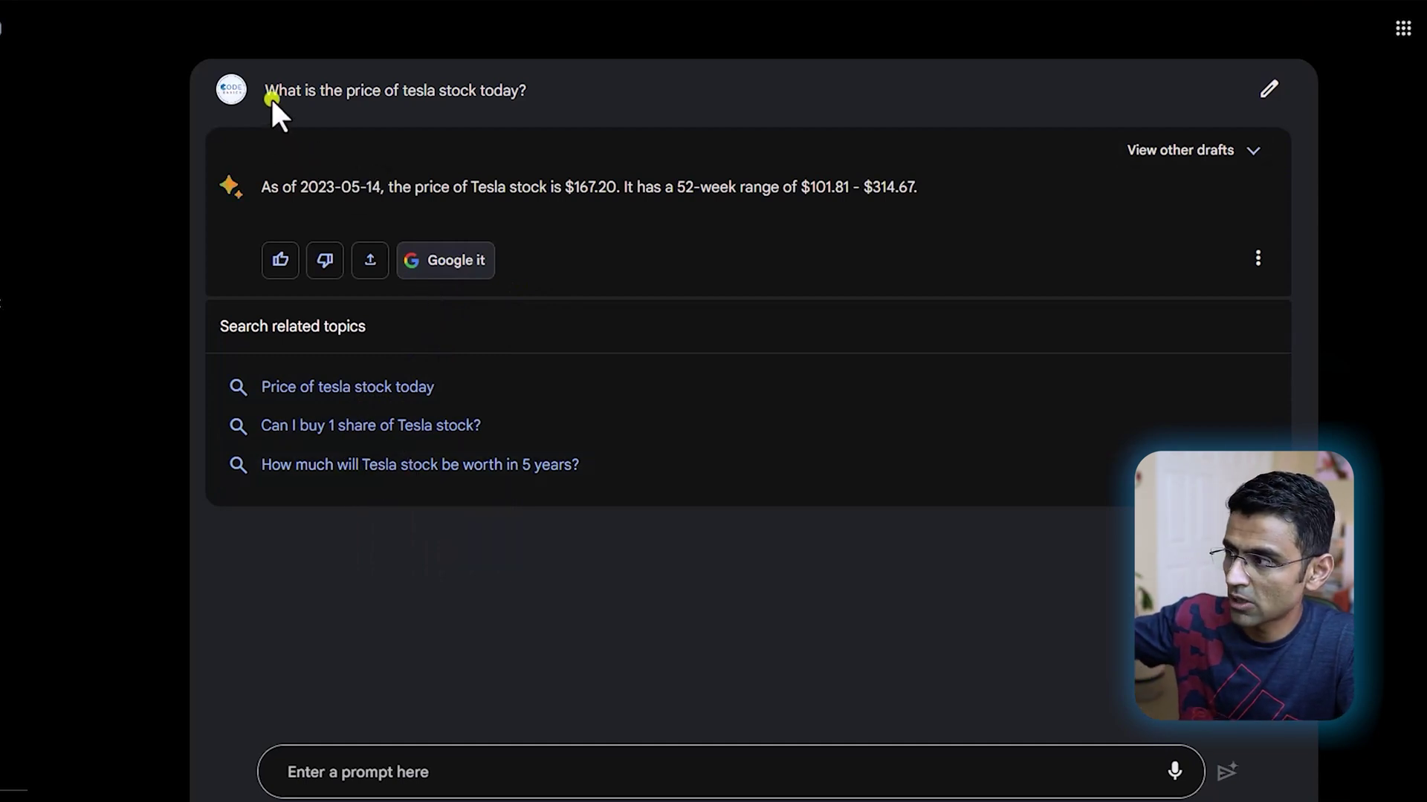
pyautogui.moveTo(267, 92); pyautogui.dragTo(578, 92)
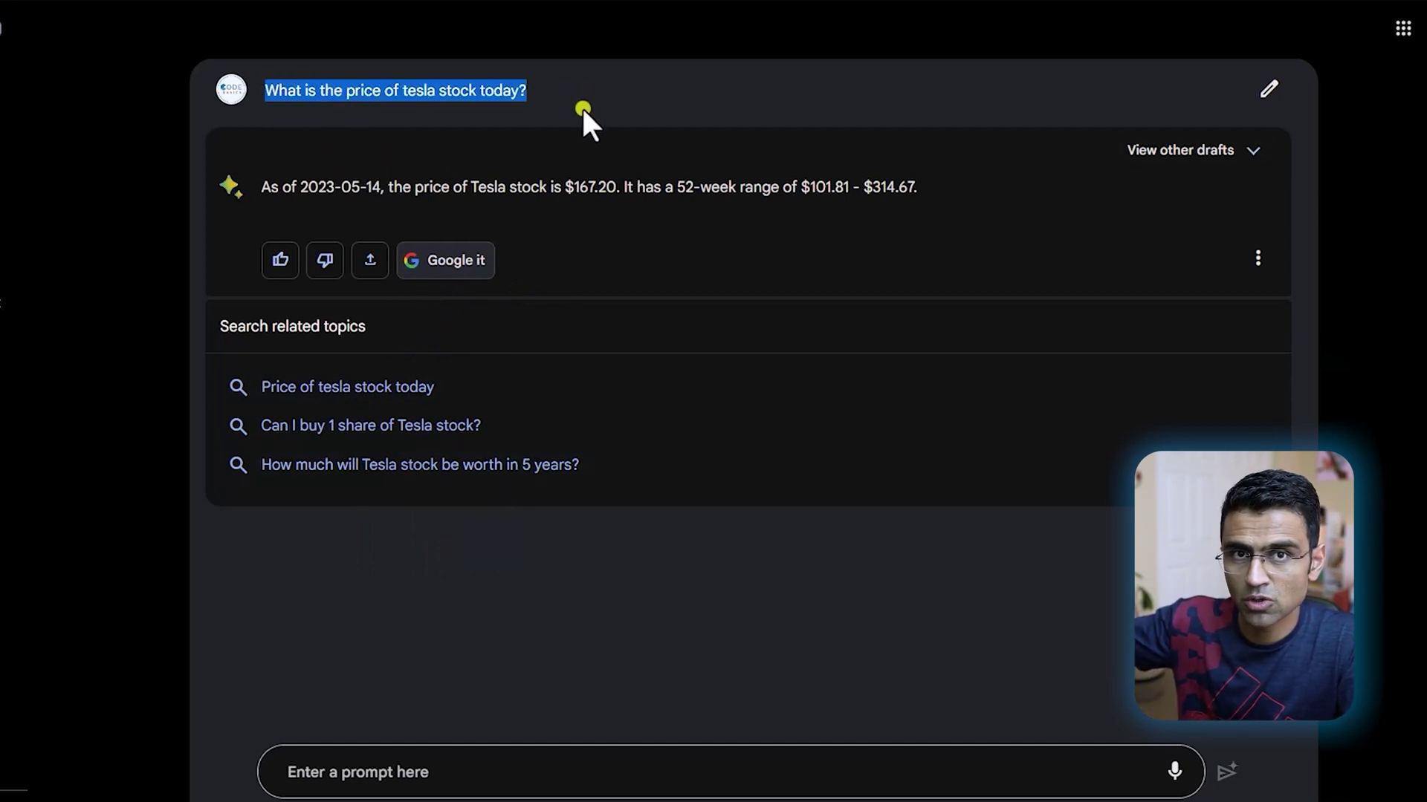
pyautogui.click(577, 330)
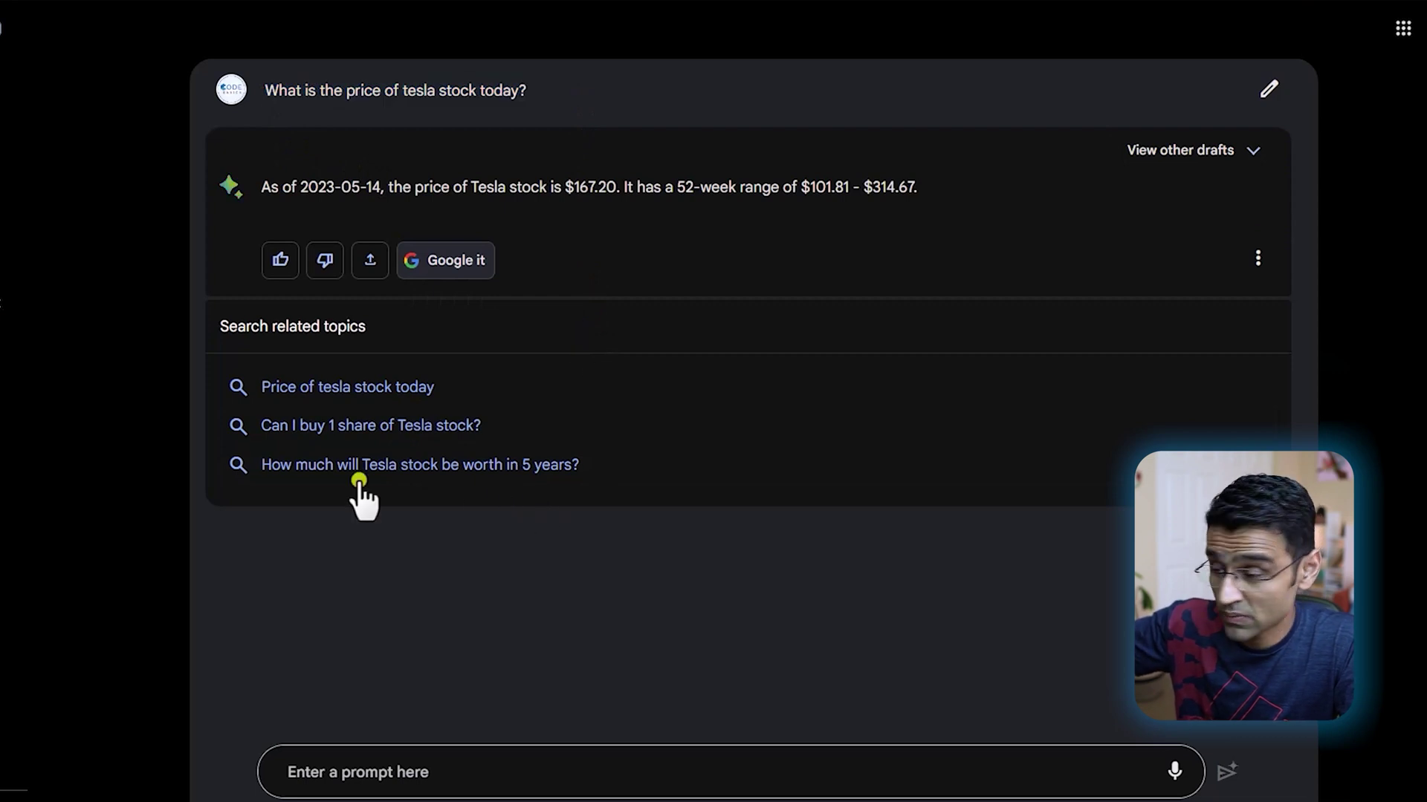
pyautogui.rightClick(362, 389)
pyautogui.click(405, 407)
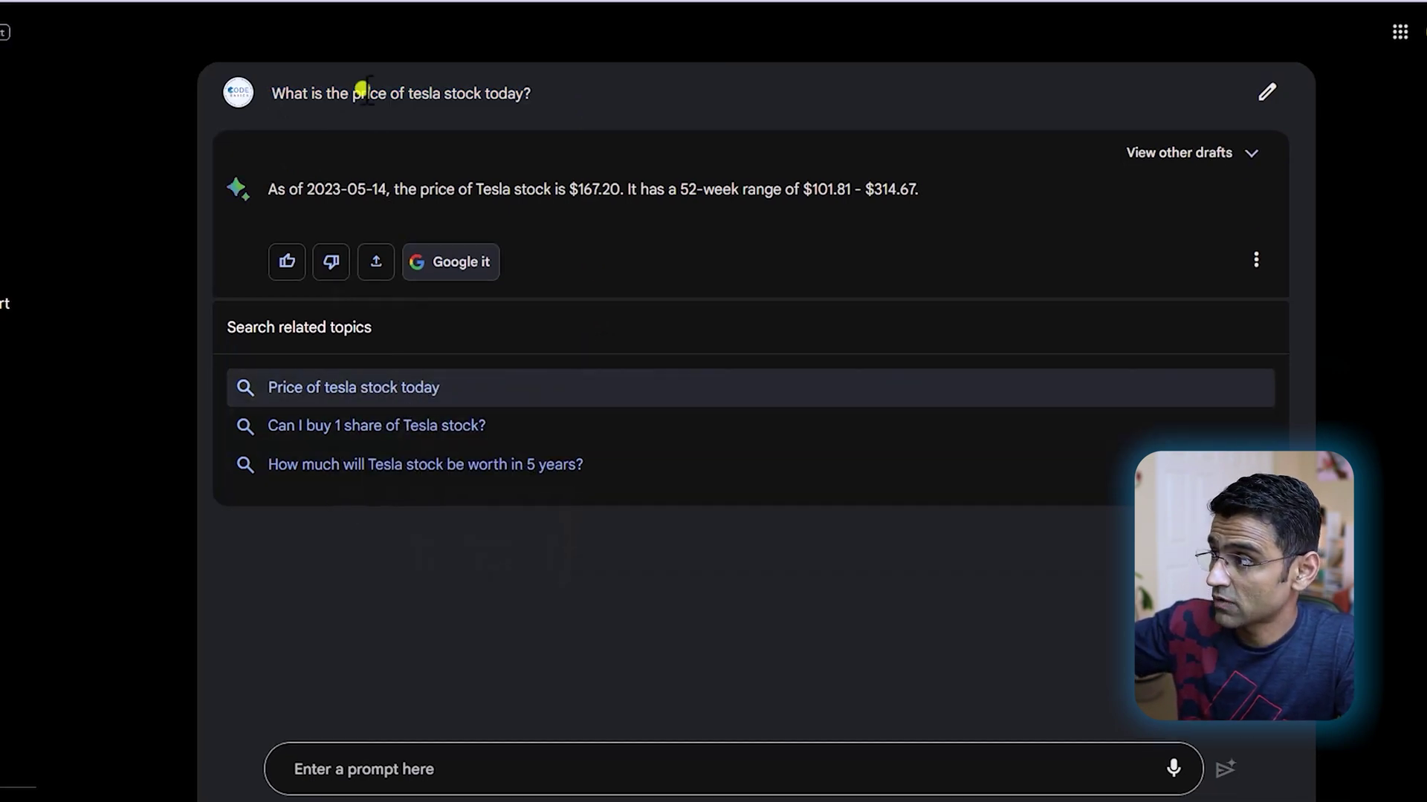
pyautogui.click(441, 12)
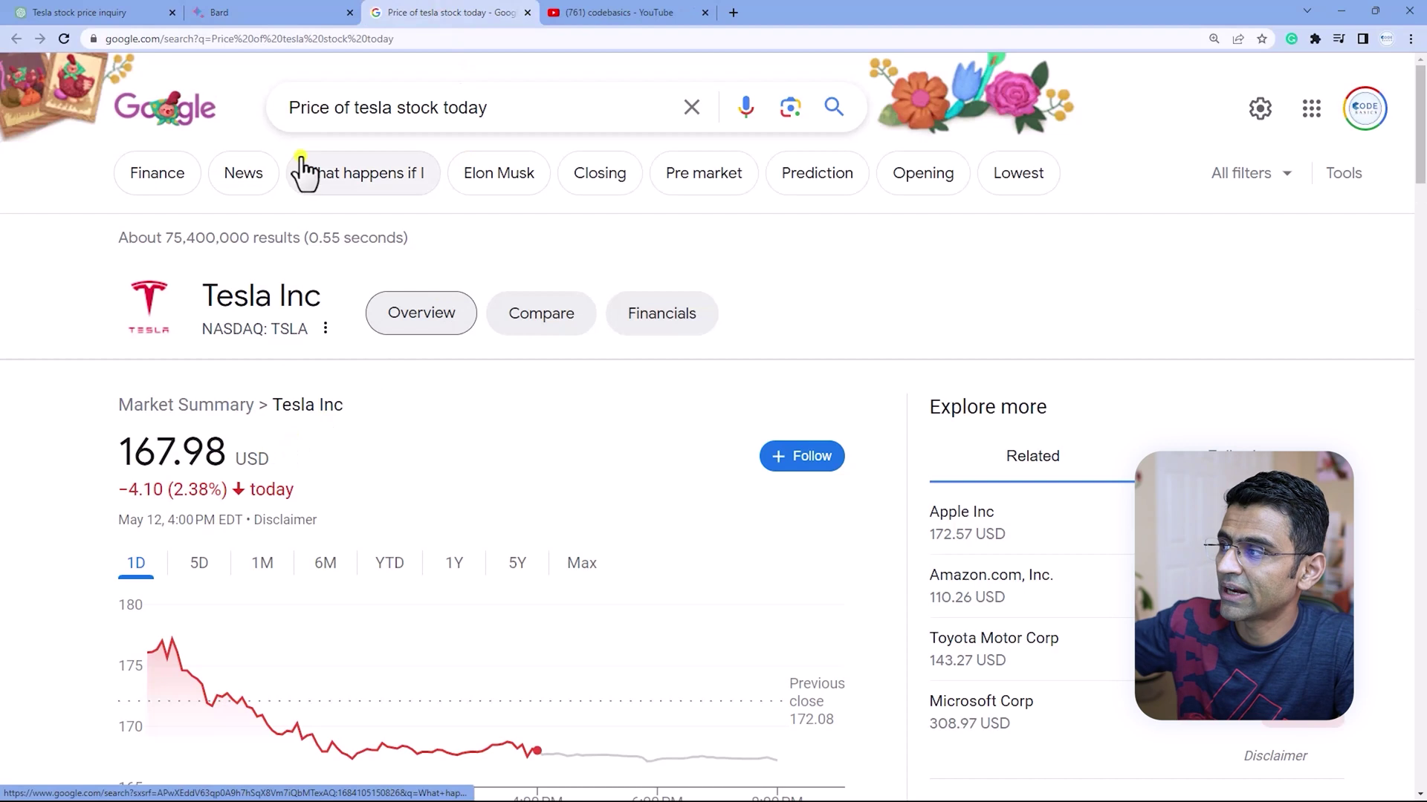
# - Check Google's live Tesla price of 167.98 USD, then return to Bard's $167.20 answer
pyautogui.moveTo(191, 448); pyautogui.dragTo(225, 450)
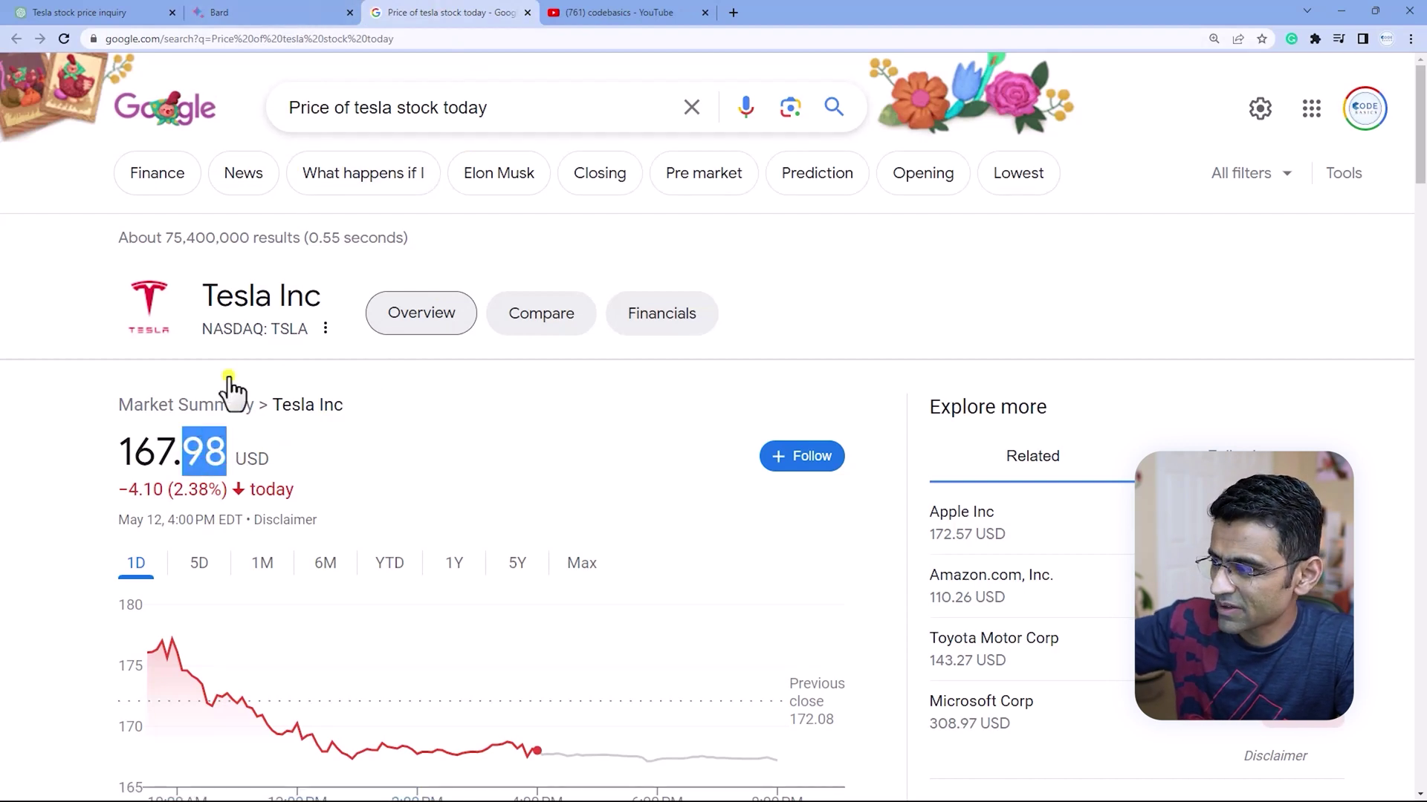
pyautogui.click(261, 11)
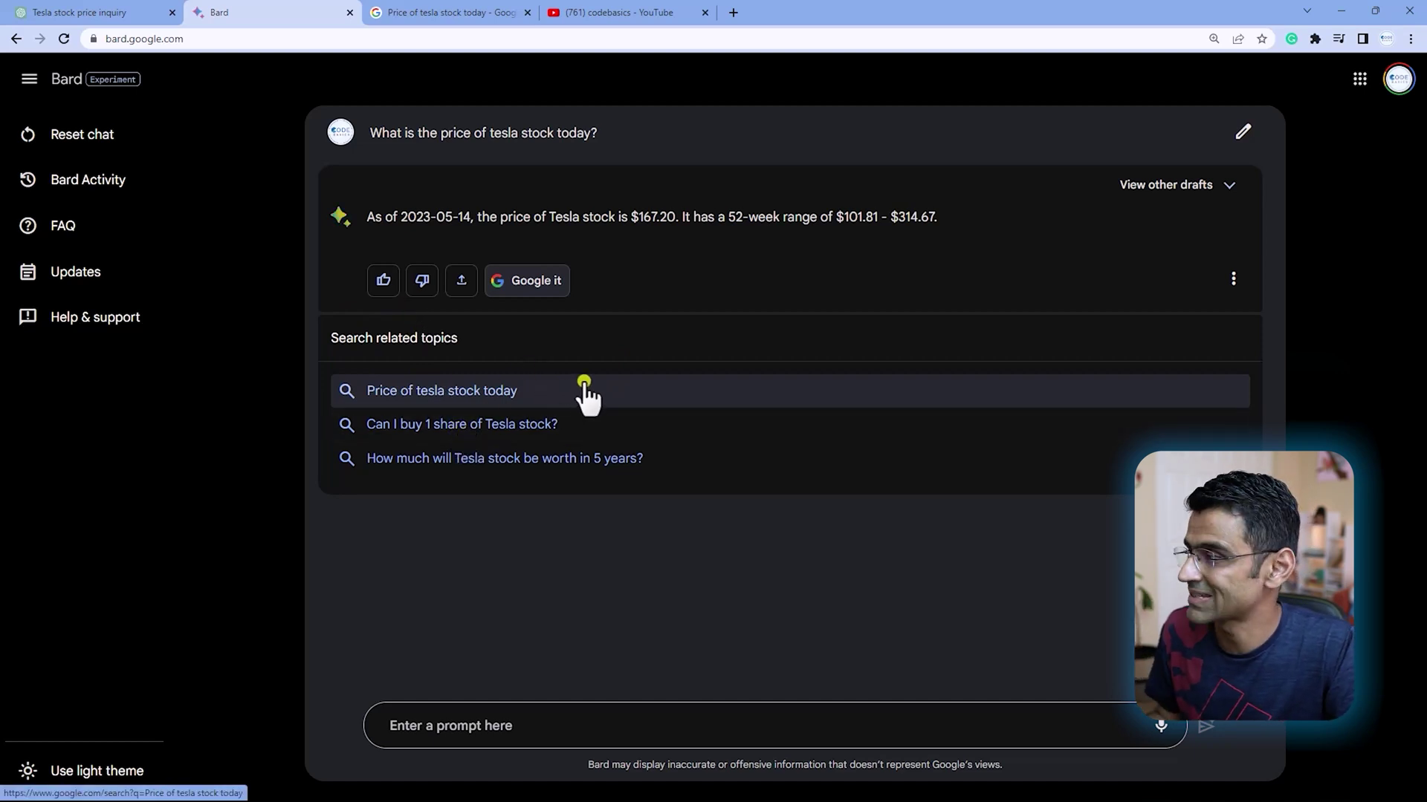
# - Switch back to the 'Tesla stock price inquiry' ChatGPT tab with Ctrl+1
pyautogui.hotkey('ctrl', '1')
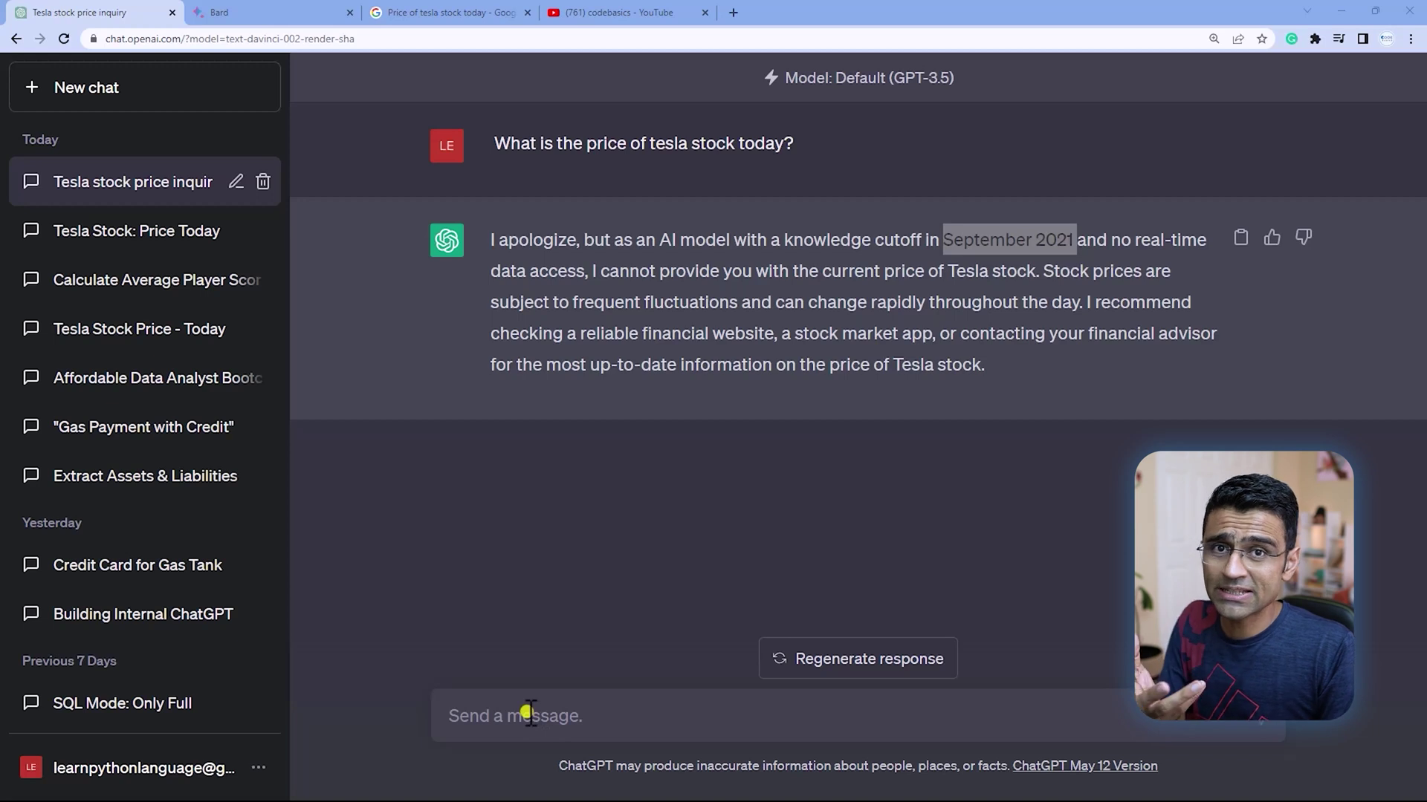
# - Paste the tactful 10-line email prompt about unreasonable deadlines into ChatGPT and send it
pyautogui.write("I've a manager who takes things personally. How do I write a 10 lines email to him about giving me unreasonable deadlines for an ongoing project in such a way that he doesn't get defensive and reads my feedback constructively.")
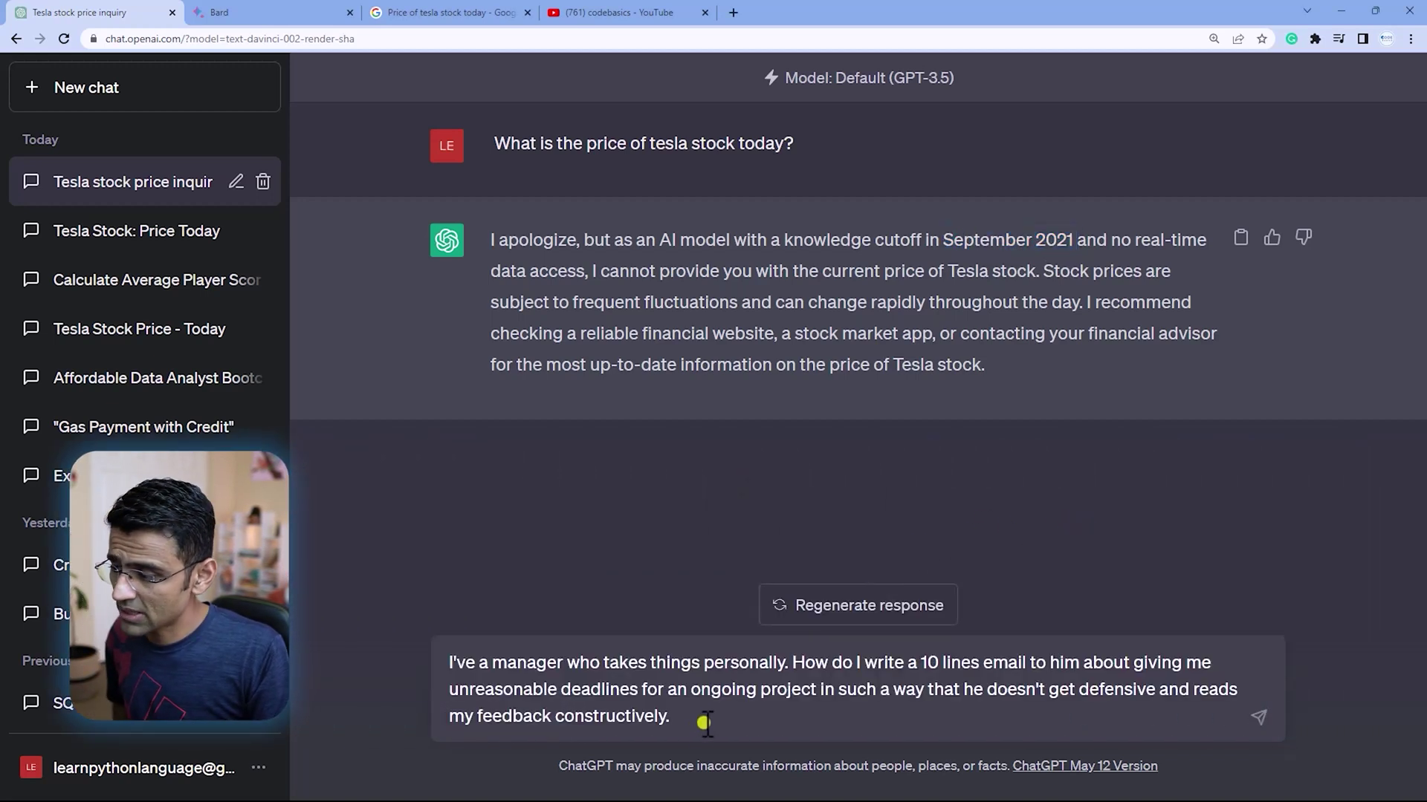
pyautogui.moveTo(492, 663); pyautogui.dragTo(706, 711)
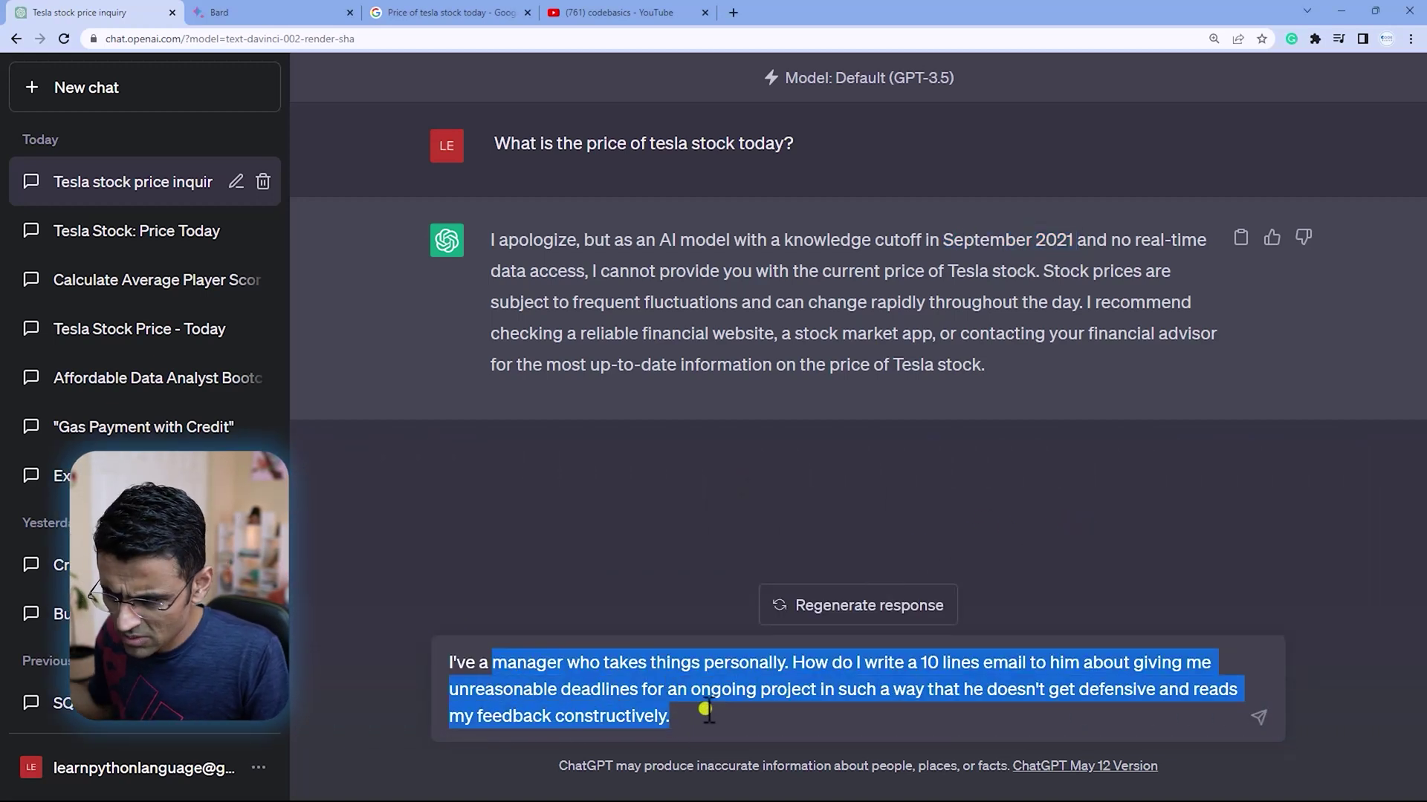
pyautogui.click(706, 711)
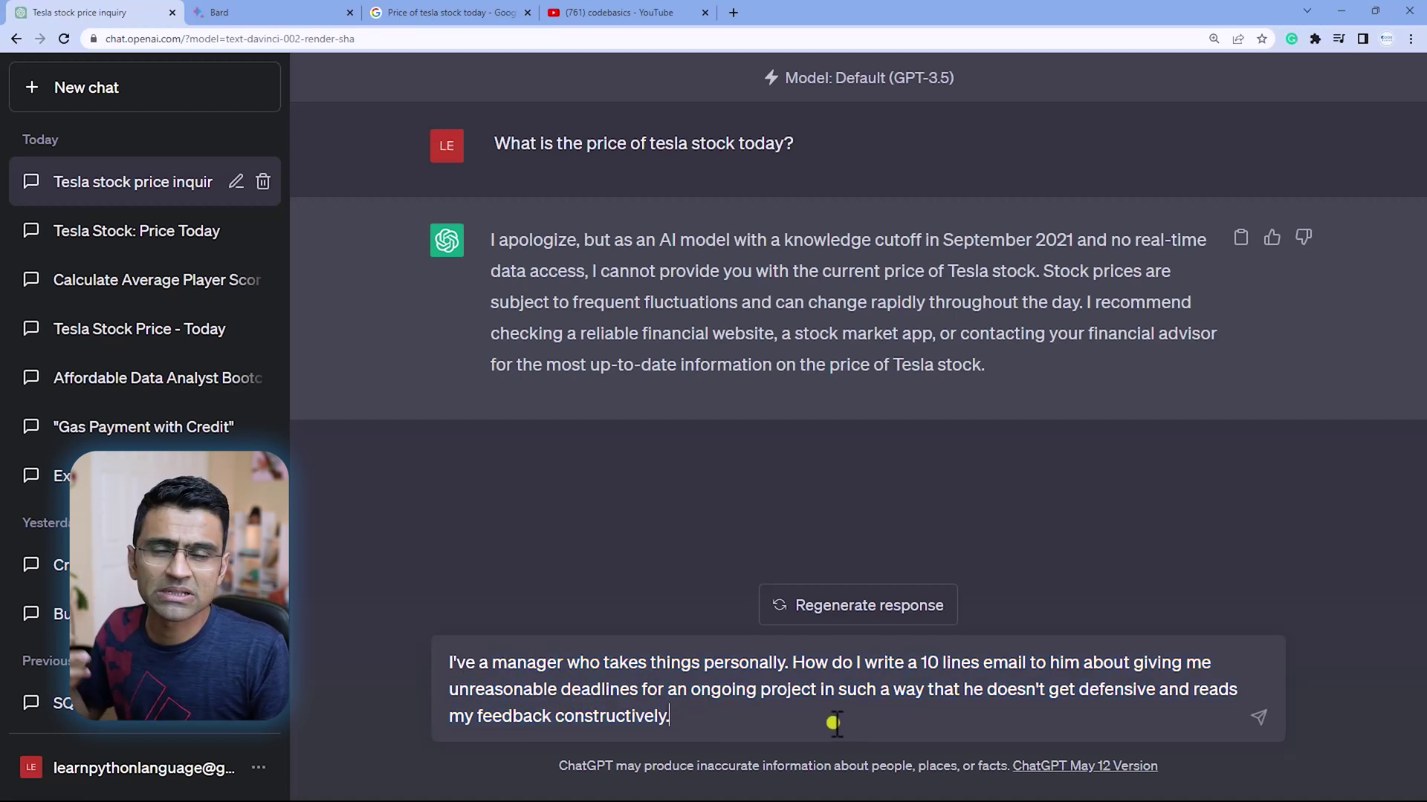
pyautogui.press('Return')
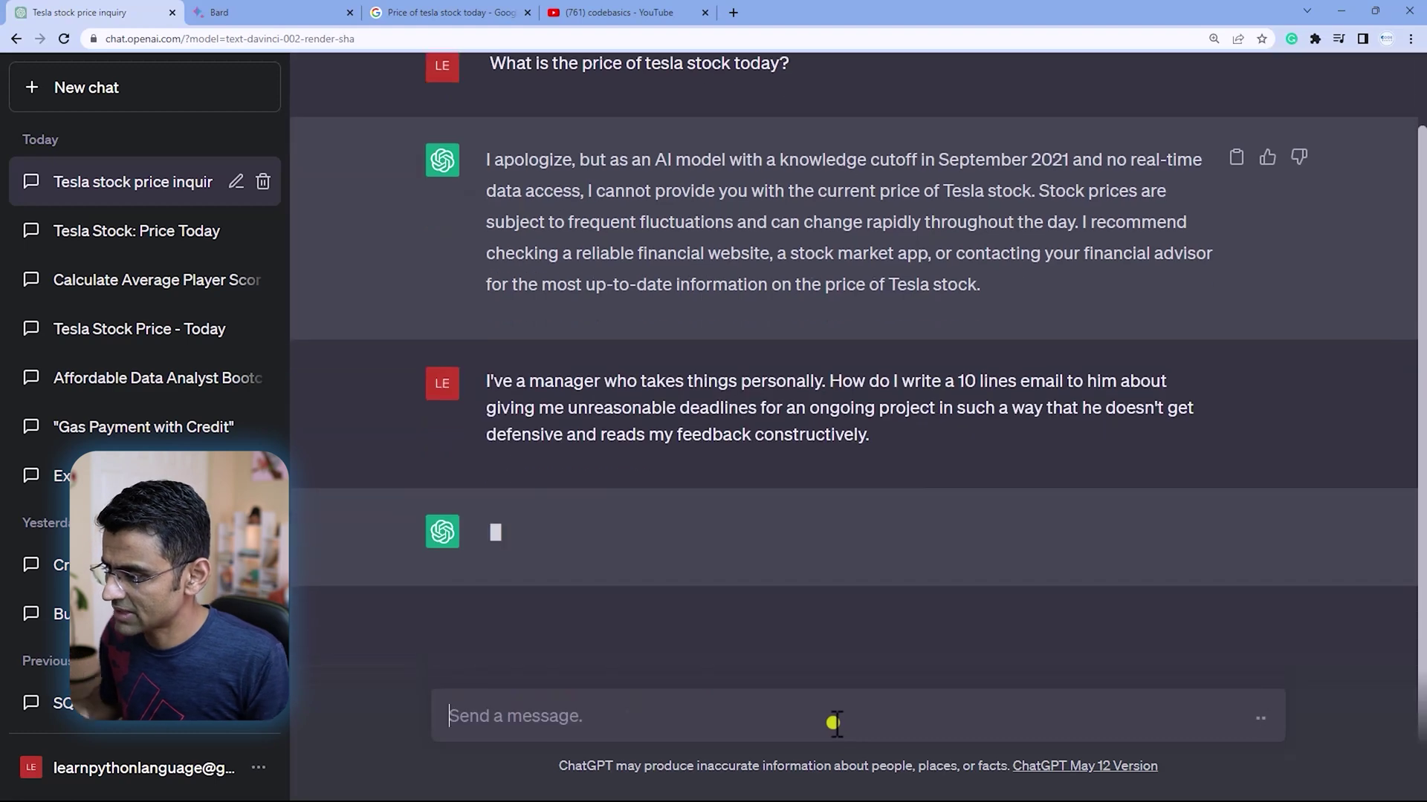
# - Submit the same email prompt to Bard, then return to ChatGPT's reply
pyautogui.click(223, 13)
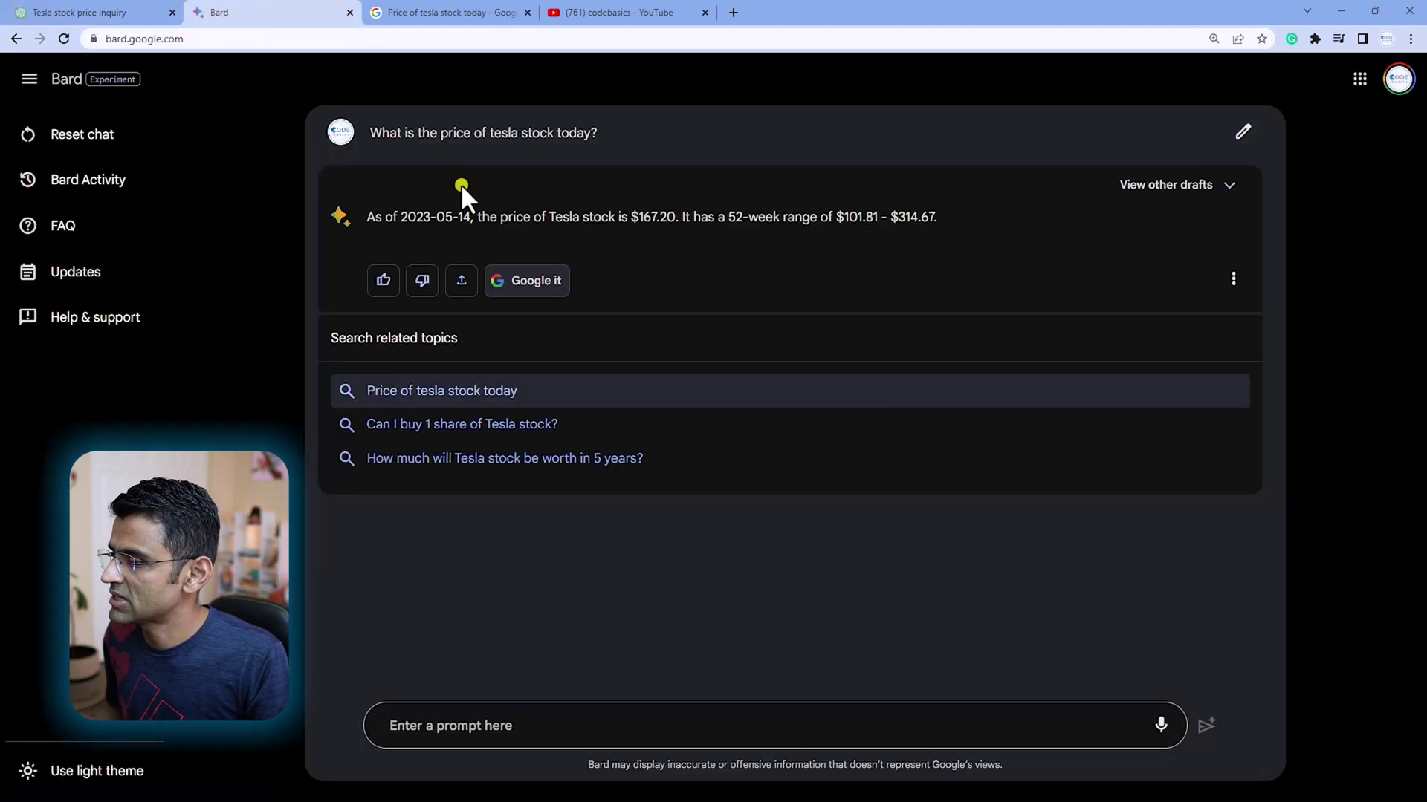
pyautogui.click(442, 702)
pyautogui.write("I've a manager who takes things personally. How do I write a 10 lines email to him about giving me unreasonable deadlines for an ongoing project in such a way that he doesn't get defensive and reads my feedback constructively.")
pyautogui.press('Return')
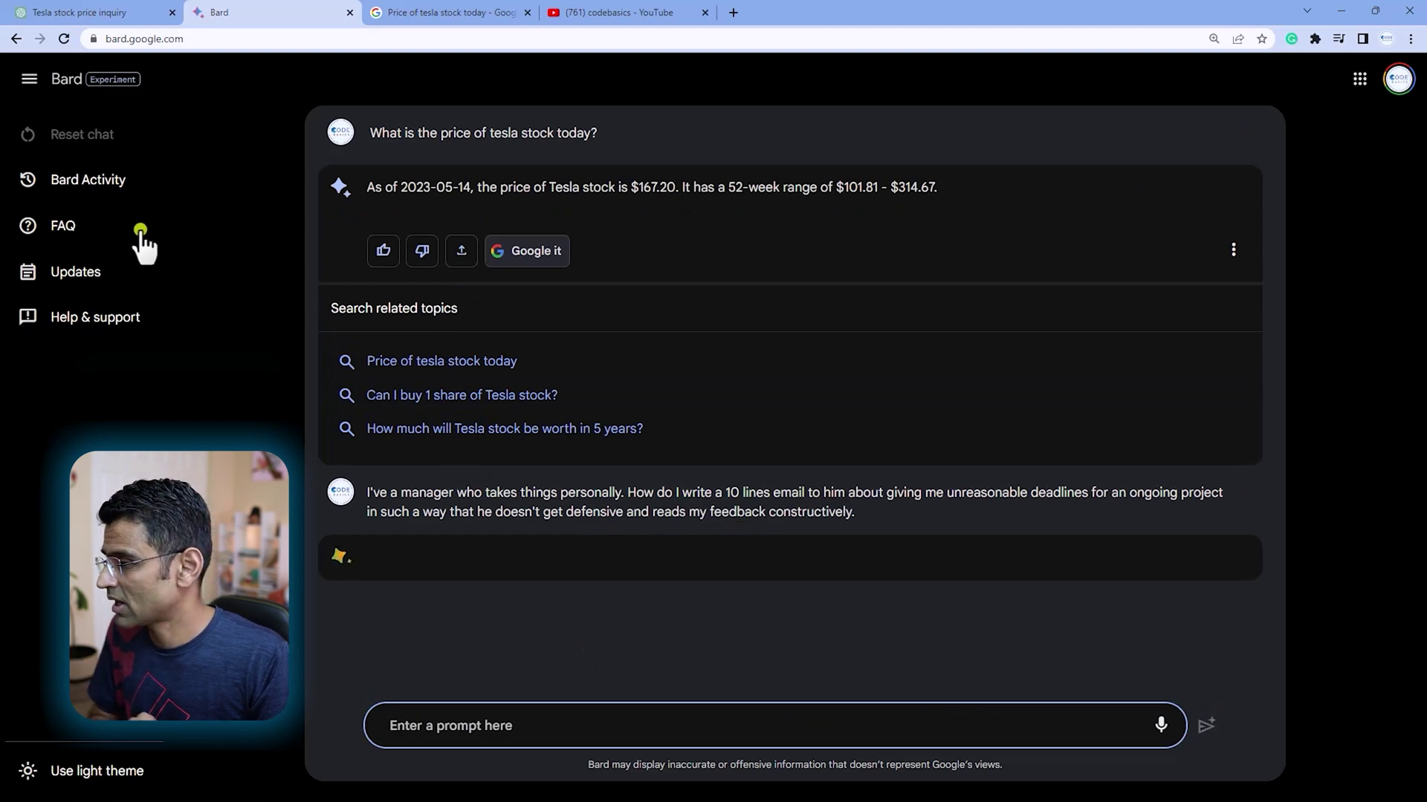
pyautogui.click(86, 10)
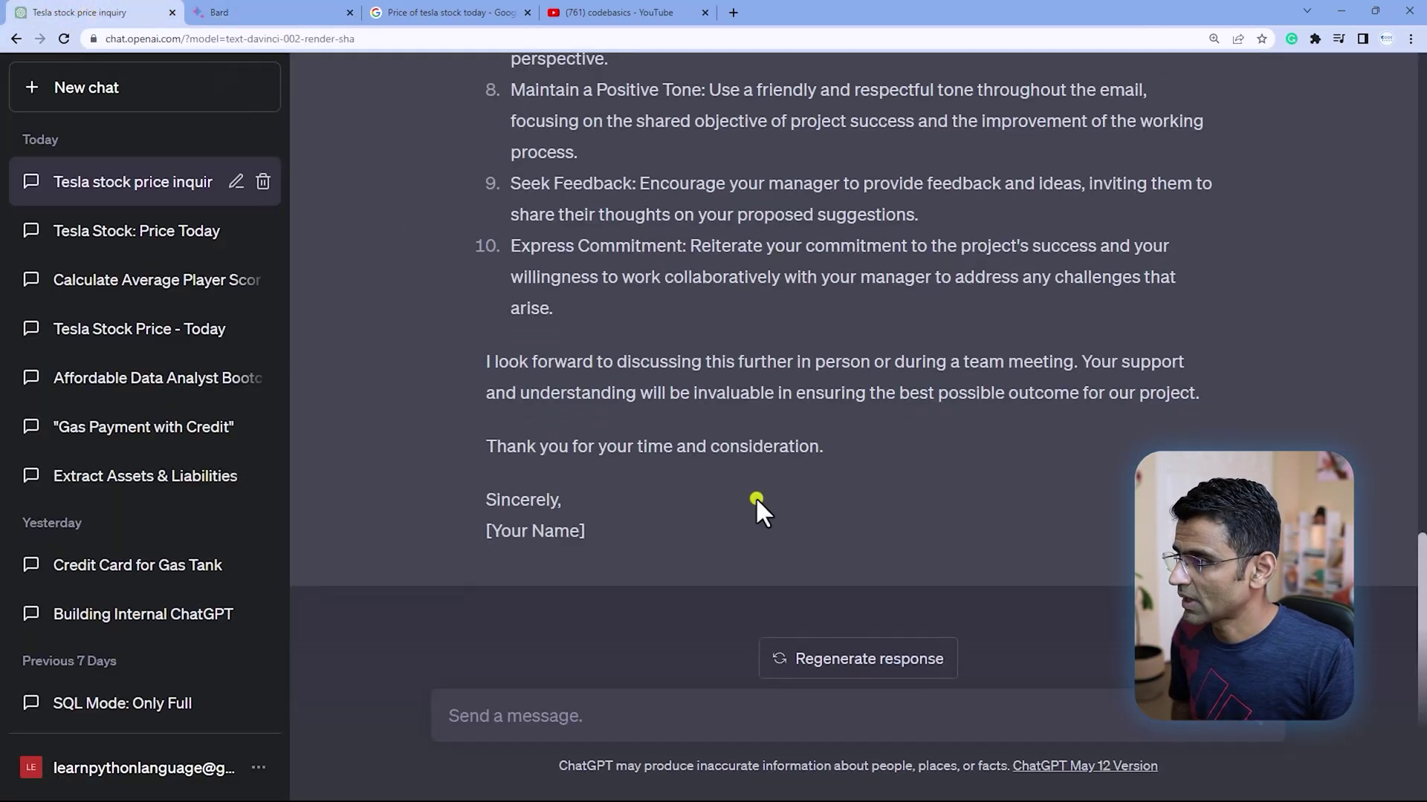
pyautogui.scroll(20, 755, 497)
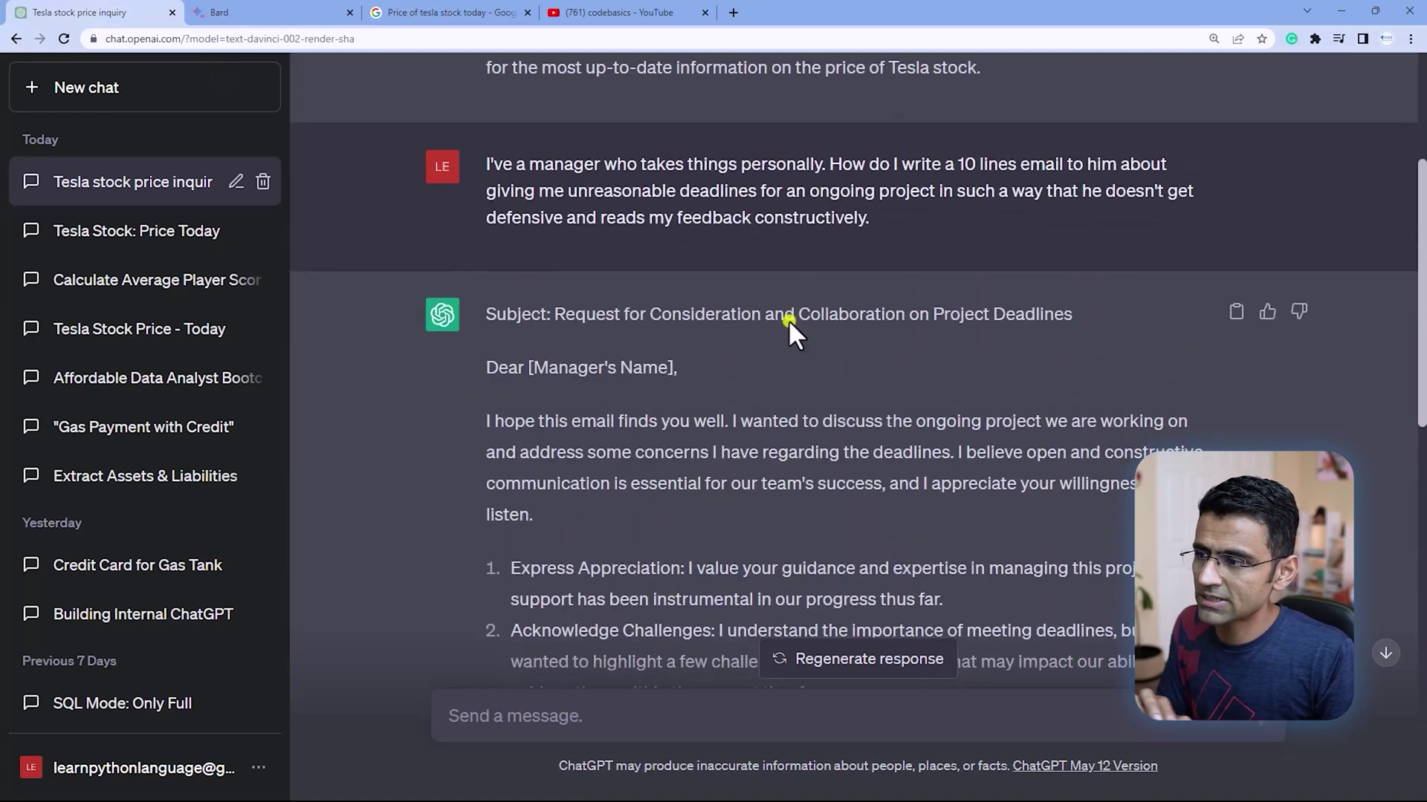
pyautogui.moveTo(957, 164); pyautogui.dragTo(1093, 152)
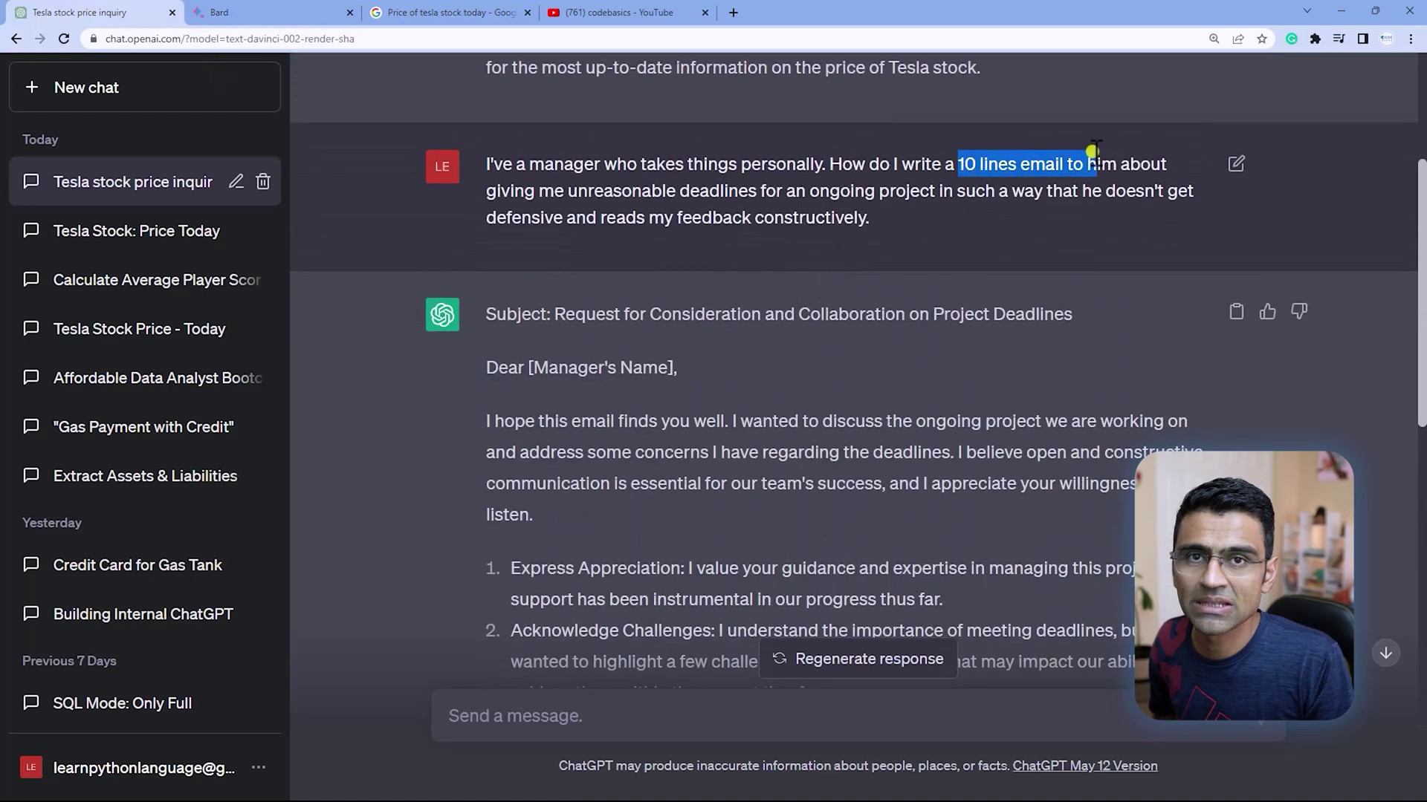
pyautogui.scroll(-15, 740, 503)
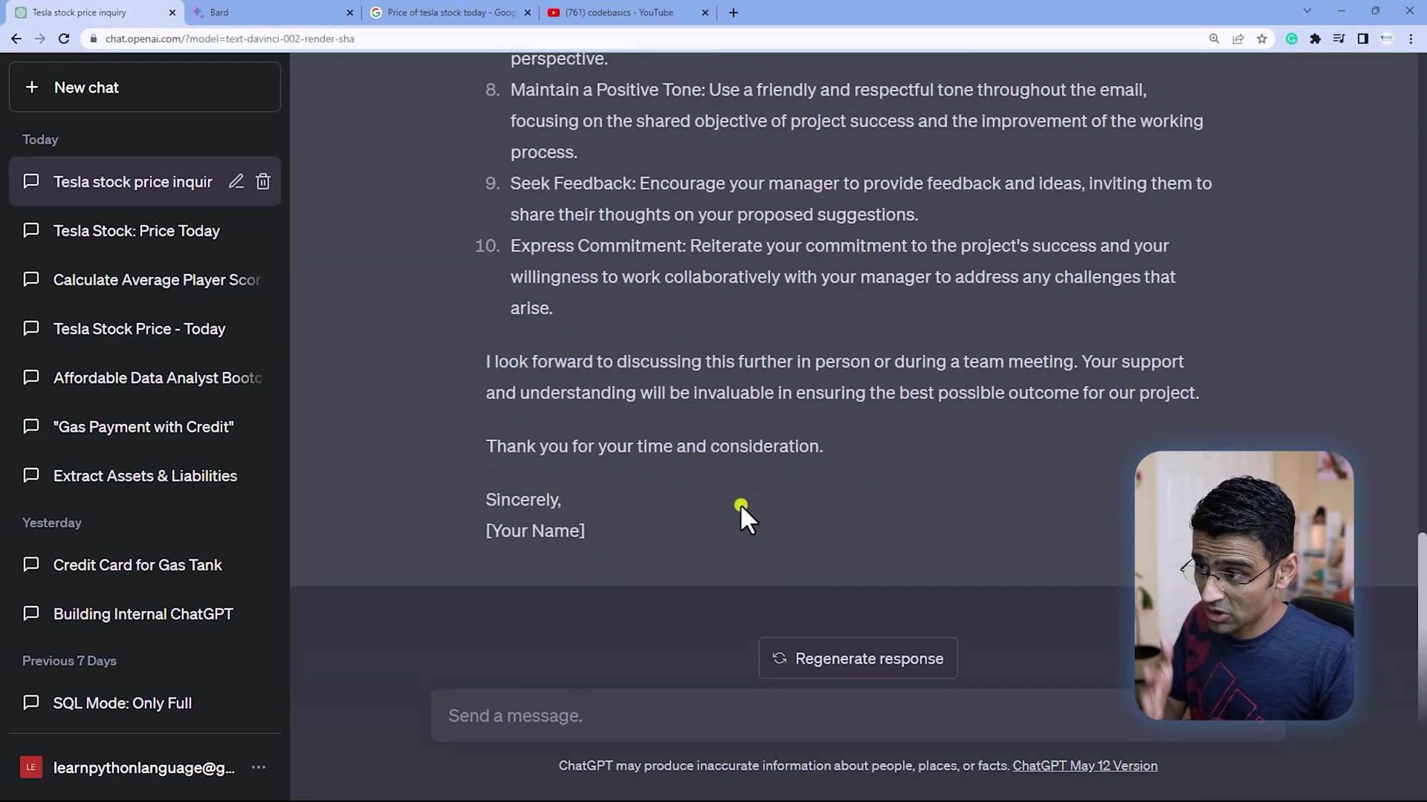
pyautogui.scroll(15, 740, 504)
pyautogui.scroll(-4, 740, 504)
pyautogui.scroll(-10, 738, 503)
pyautogui.scroll(11, 734, 526)
pyautogui.scroll(-8, 733, 532)
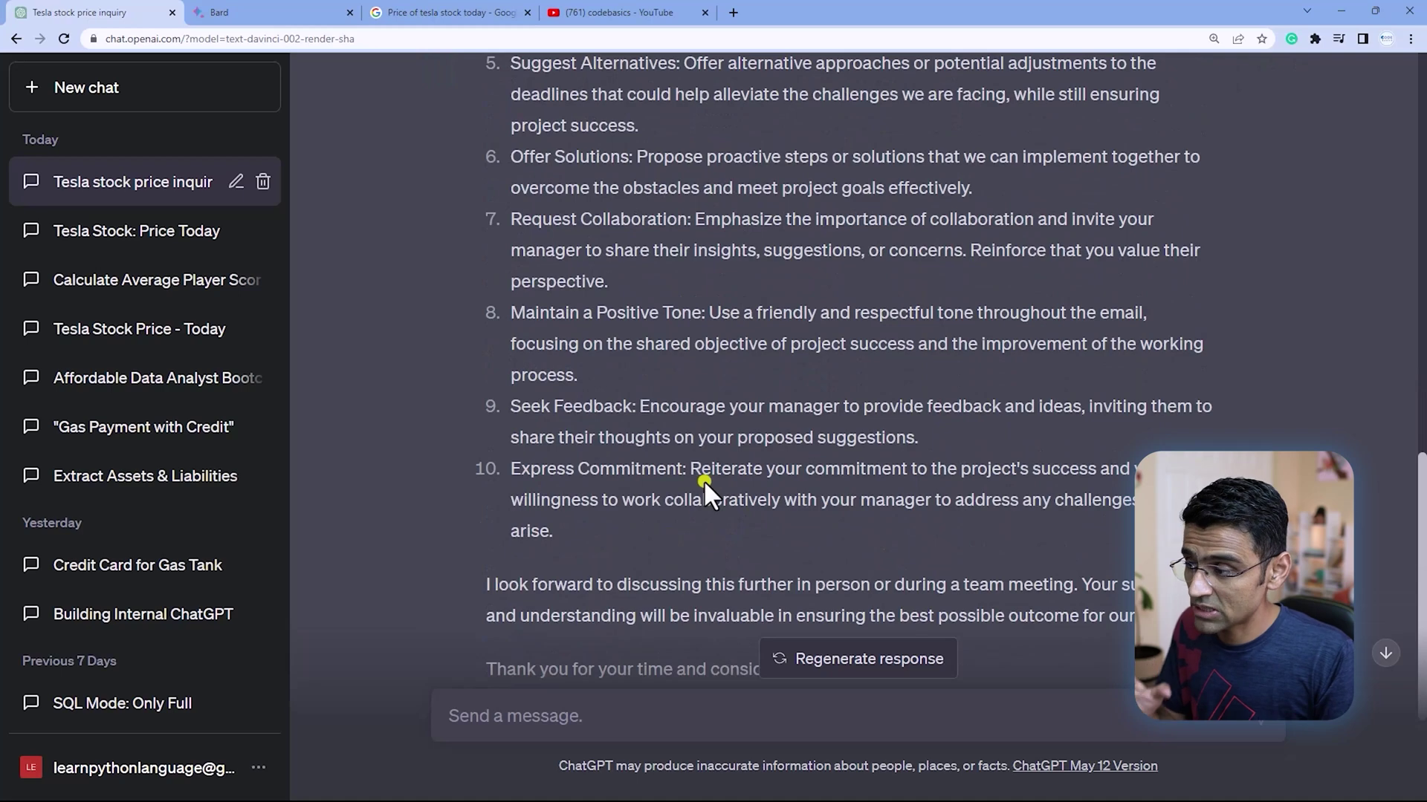
pyautogui.moveTo(586, 532); pyautogui.dragTo(486, 462)
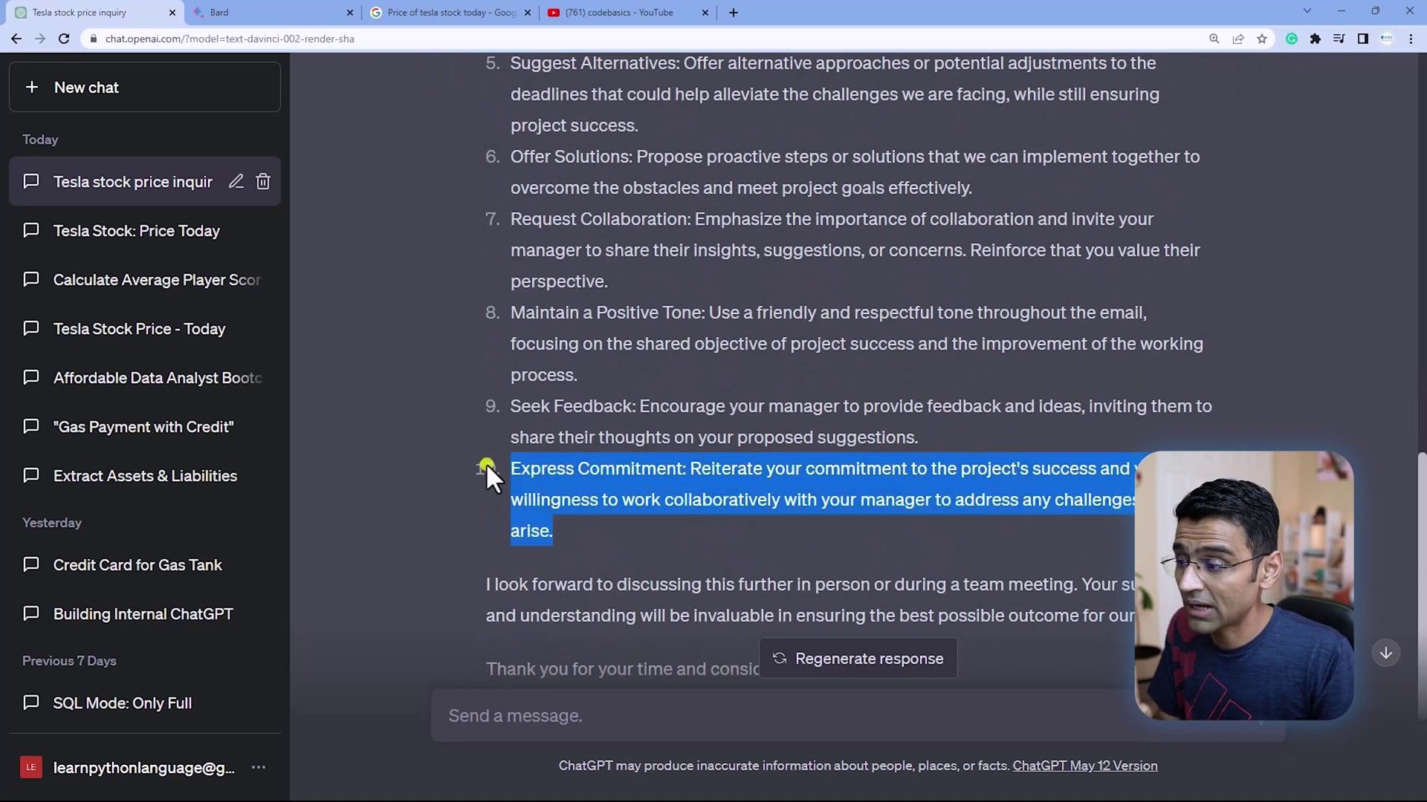
pyautogui.scroll(15, 594, 520)
pyautogui.moveTo(884, 77); pyautogui.dragTo(959, 74)
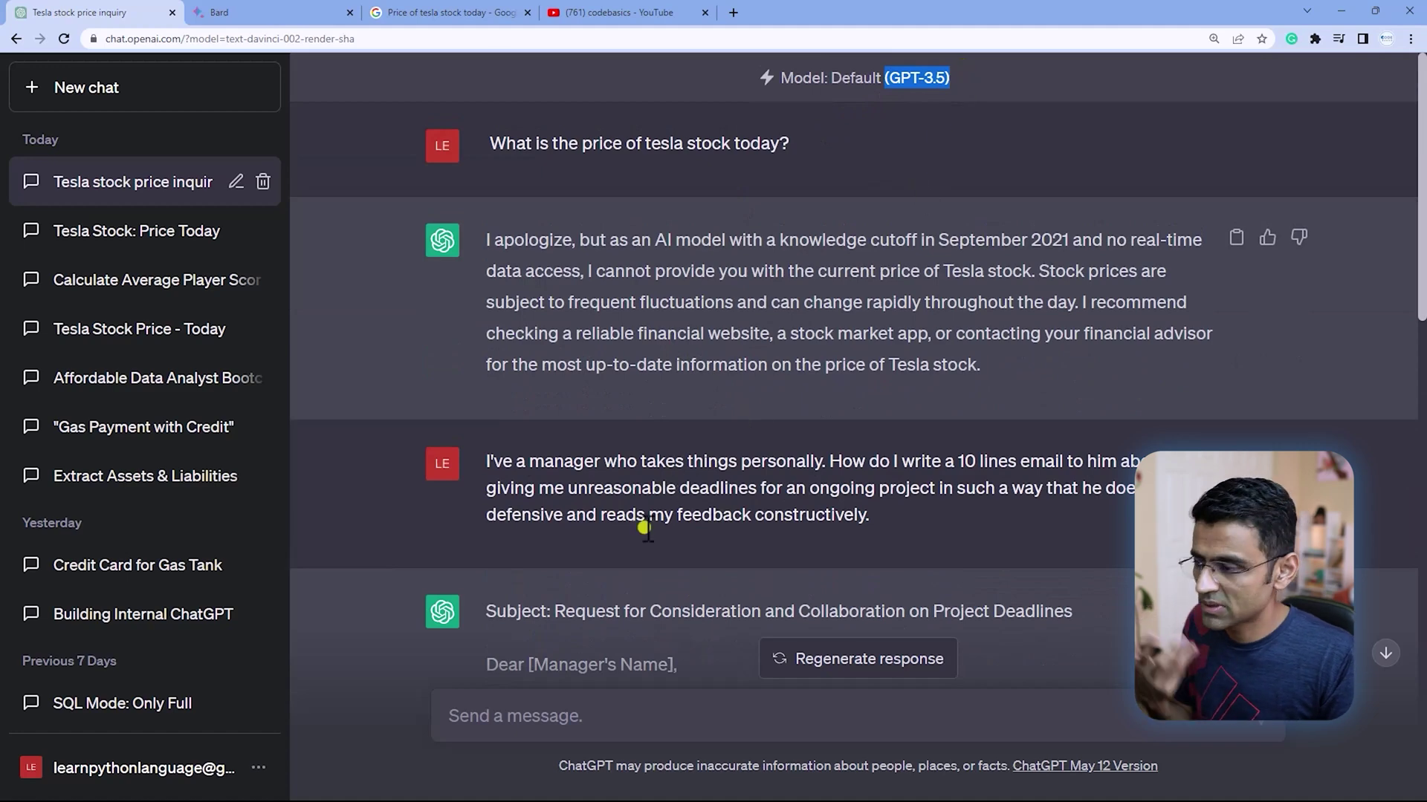
pyautogui.click(636, 560)
pyautogui.scroll(-5, 636, 559)
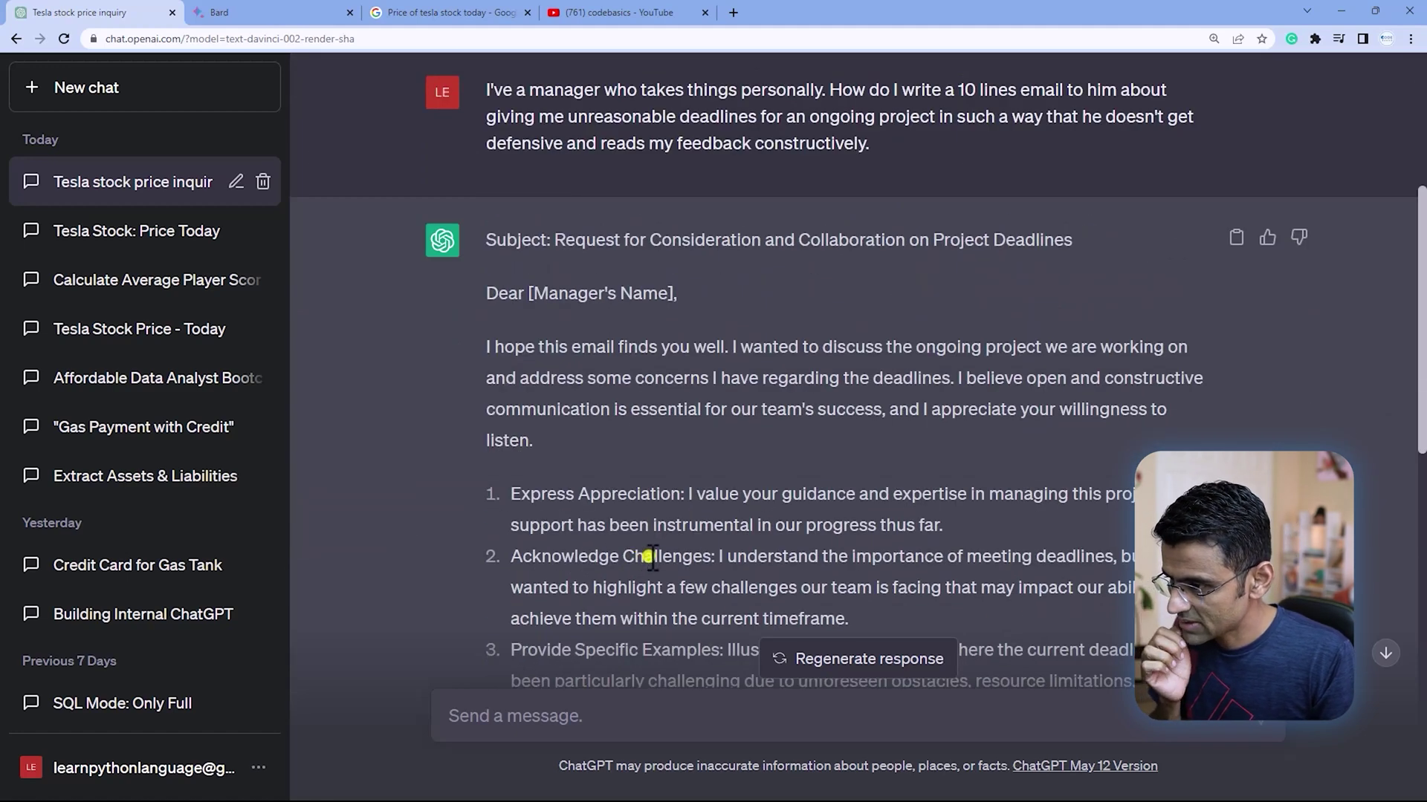
pyautogui.moveTo(550, 348); pyautogui.dragTo(650, 444)
pyautogui.click(649, 443)
pyautogui.scroll(-2, 770, 418)
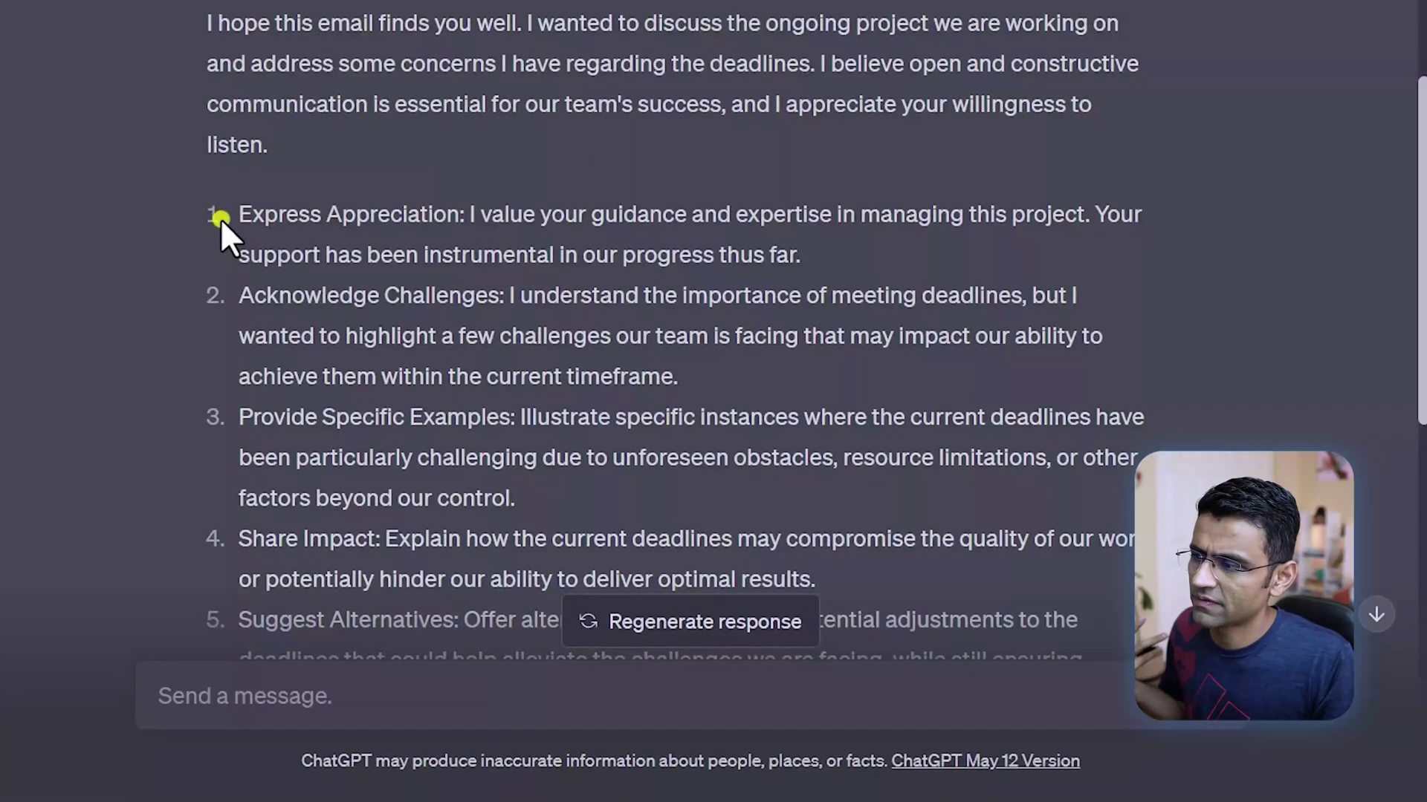
pyautogui.moveTo(234, 216); pyautogui.dragTo(832, 249)
pyautogui.click(480, 217)
pyautogui.click(832, 249)
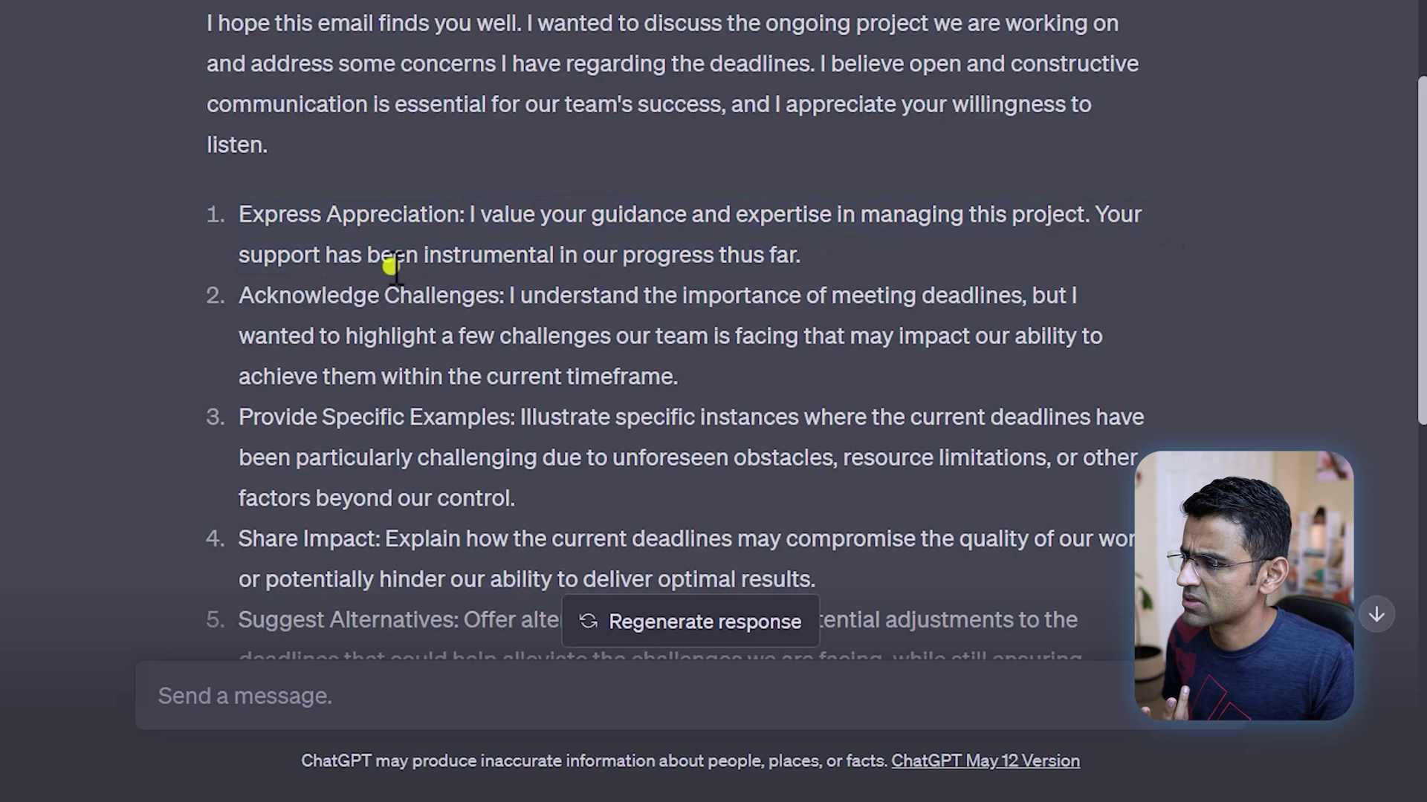
pyautogui.moveTo(306, 257); pyautogui.dragTo(843, 255)
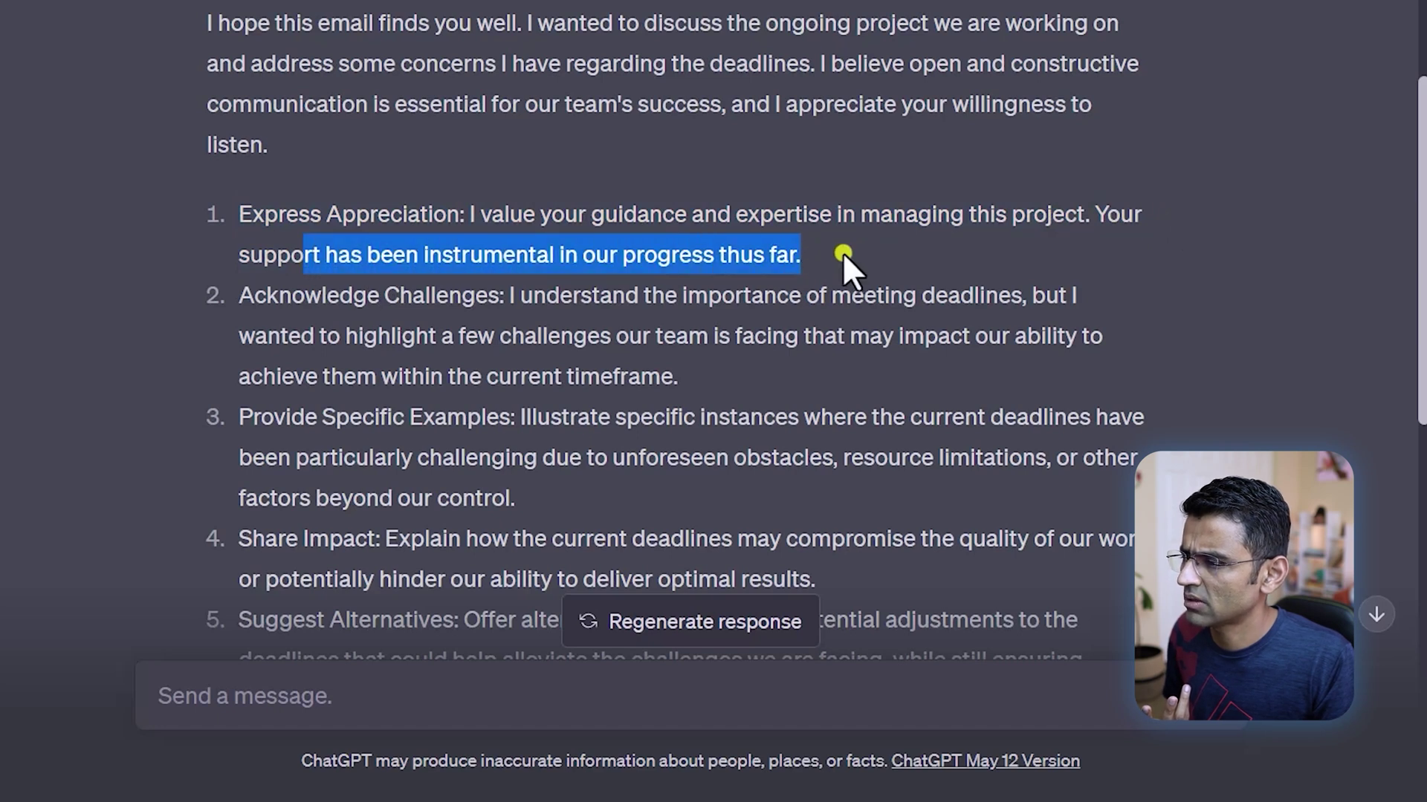
pyautogui.click(843, 252)
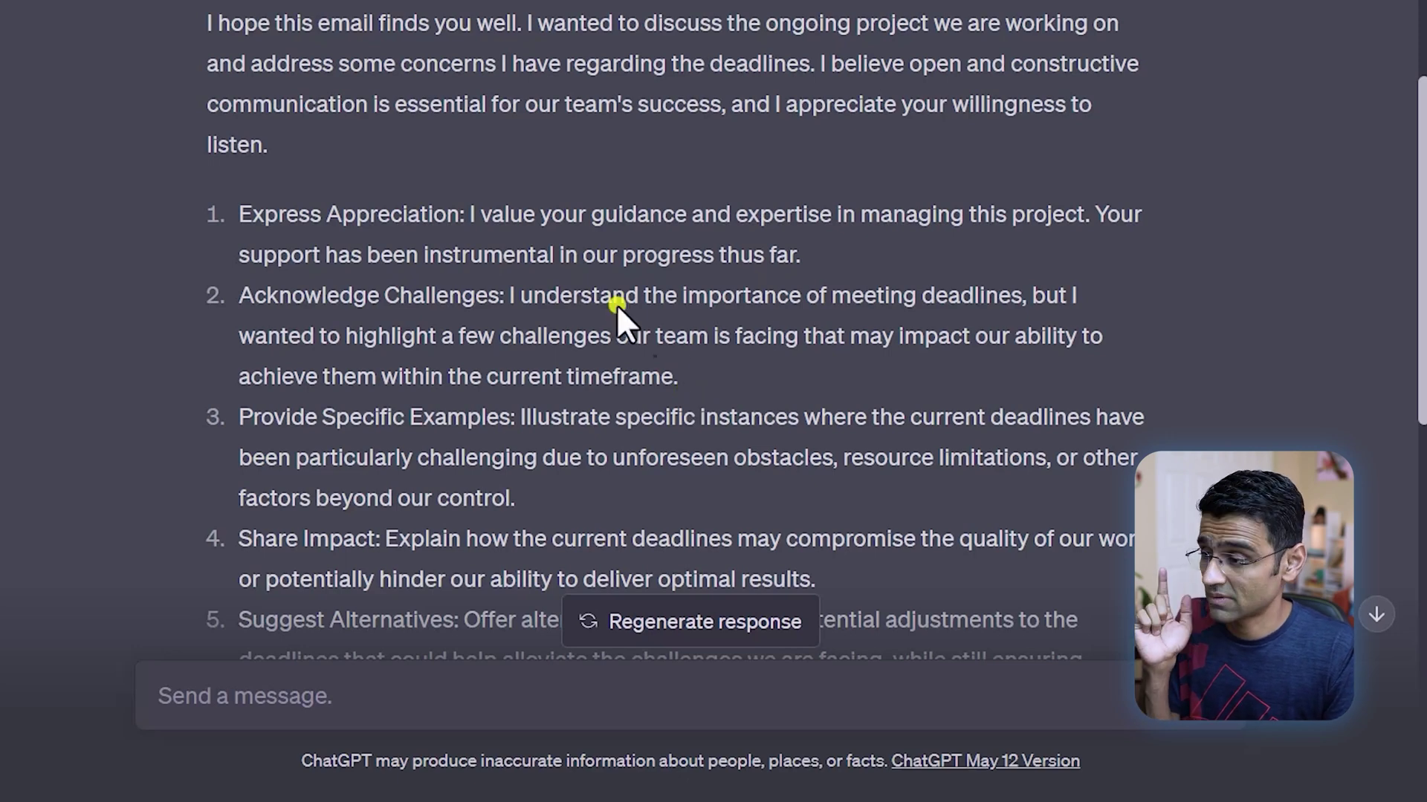
pyautogui.moveTo(435, 216); pyautogui.dragTo(840, 265)
pyautogui.click(839, 265)
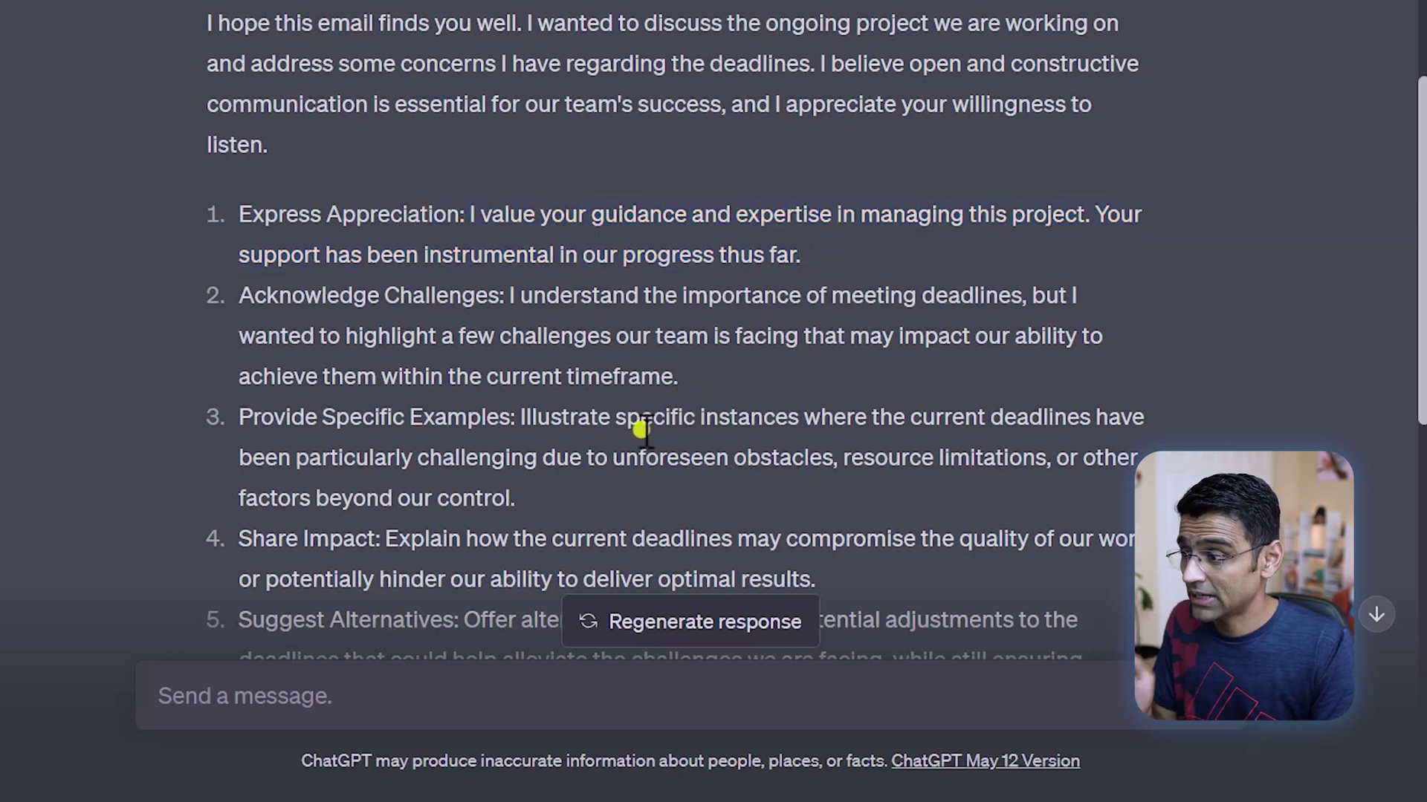
pyautogui.scroll(-3, 636, 423)
pyautogui.scroll(-4, 621, 427)
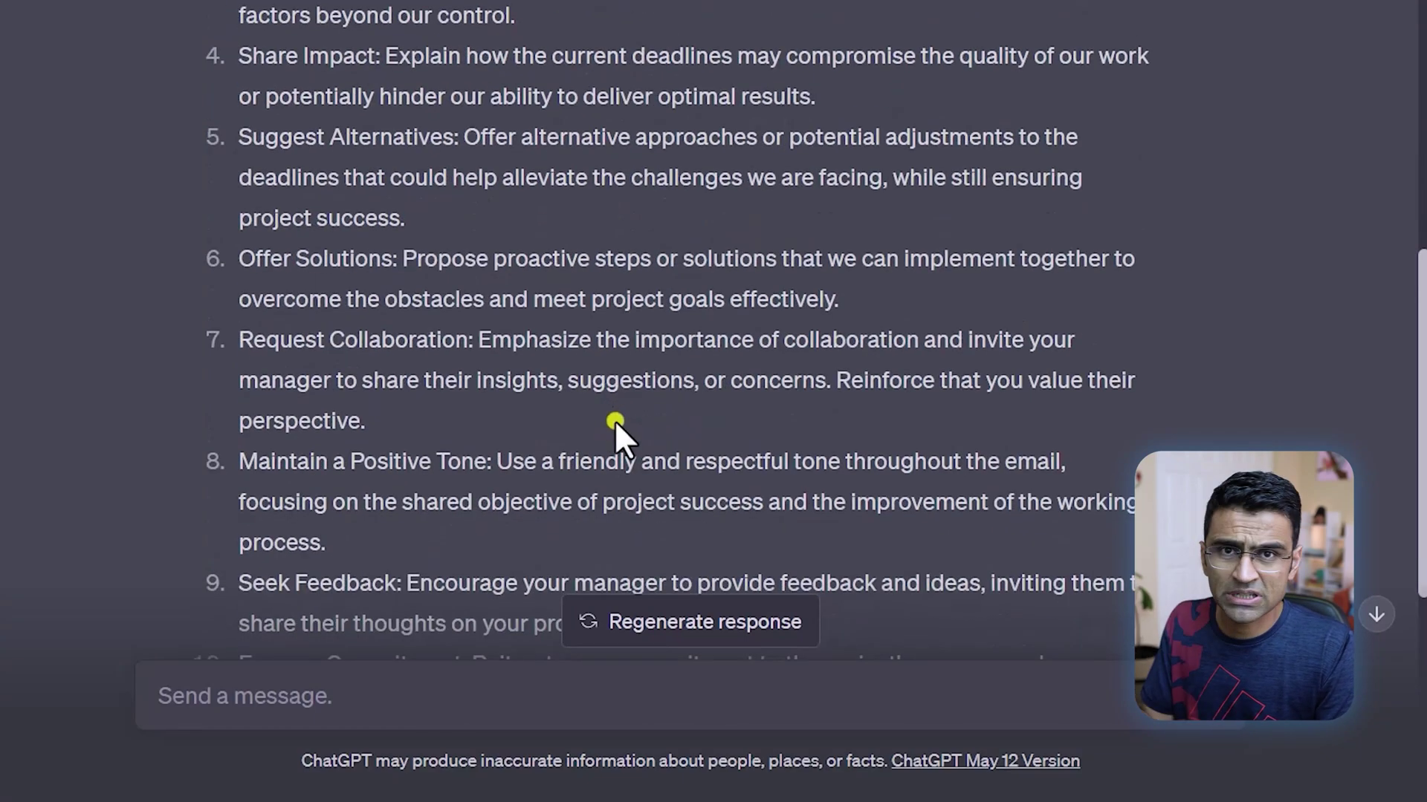
pyautogui.scroll(-2, 590, 442)
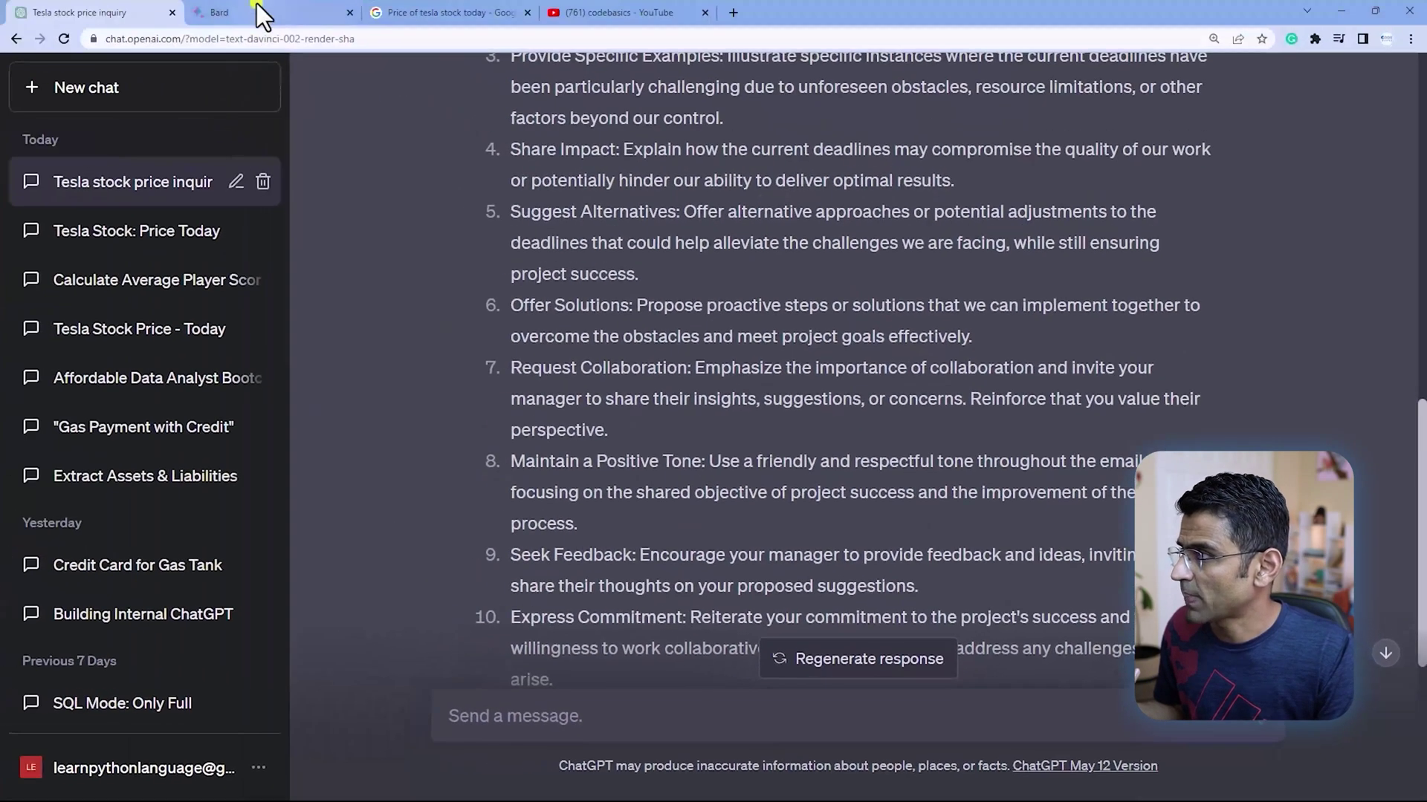
pyautogui.click(258, 10)
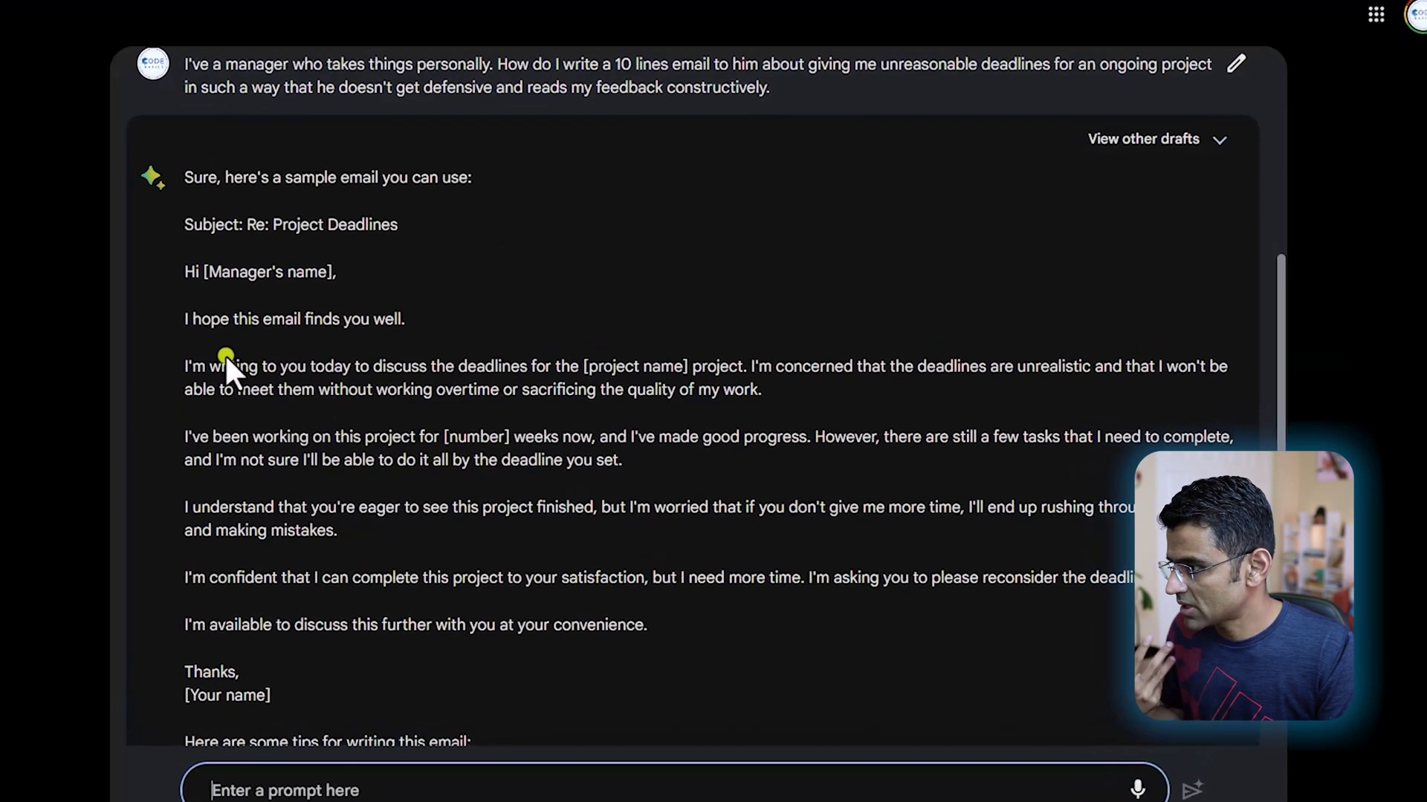
pyautogui.moveTo(224, 354); pyautogui.dragTo(802, 390)
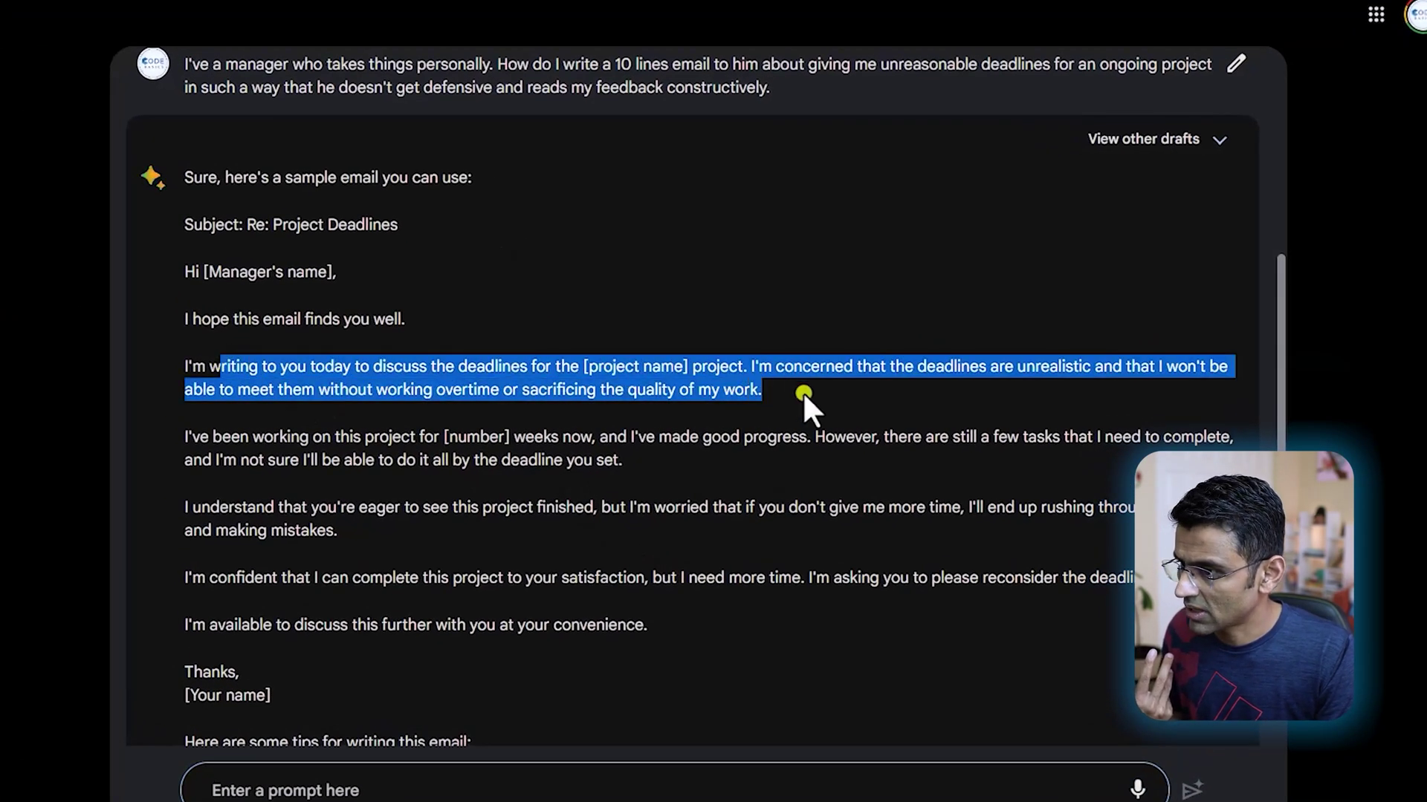
pyautogui.click(803, 390)
pyautogui.moveTo(309, 438); pyautogui.dragTo(657, 465)
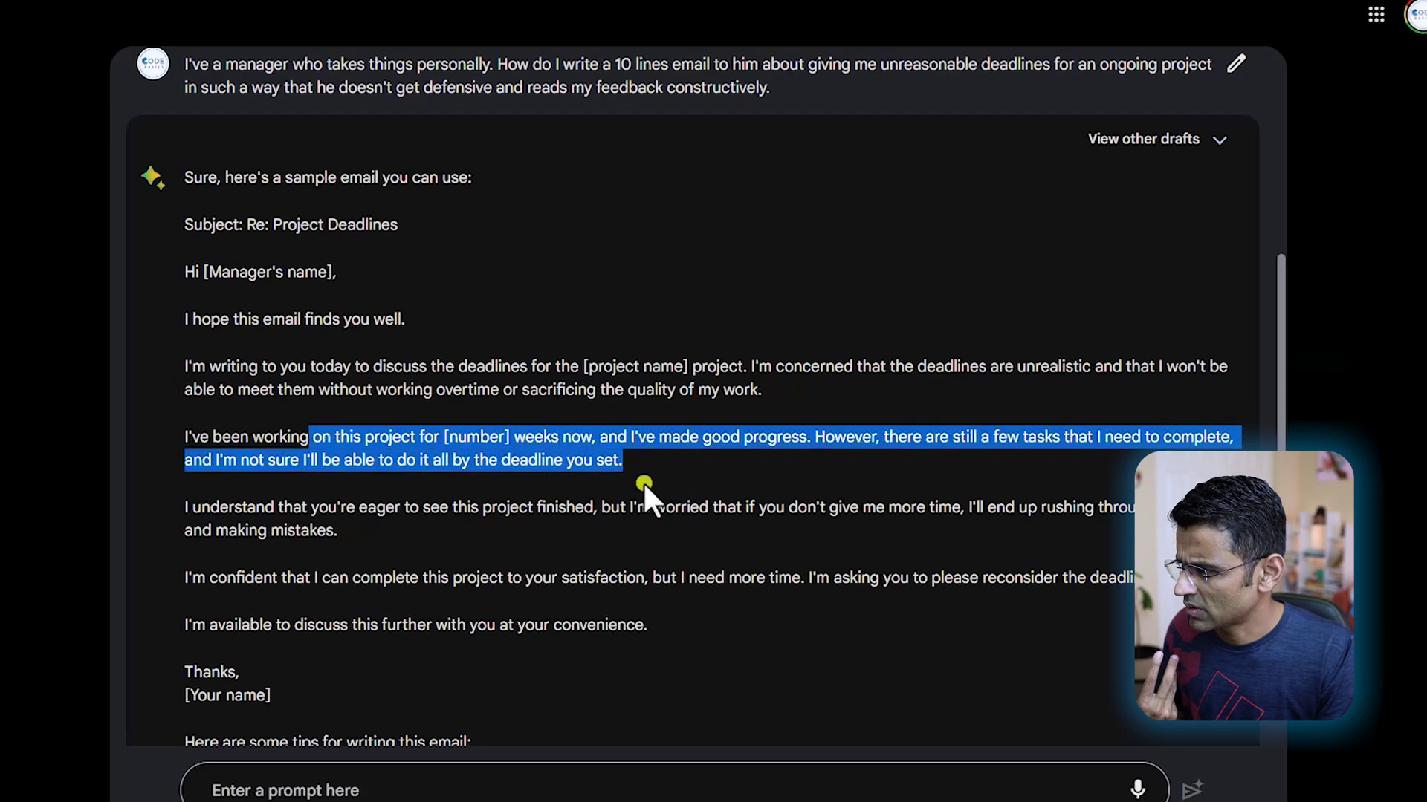
pyautogui.click(307, 504)
pyautogui.moveTo(668, 643); pyautogui.dragTo(667, 553)
pyautogui.click(667, 553)
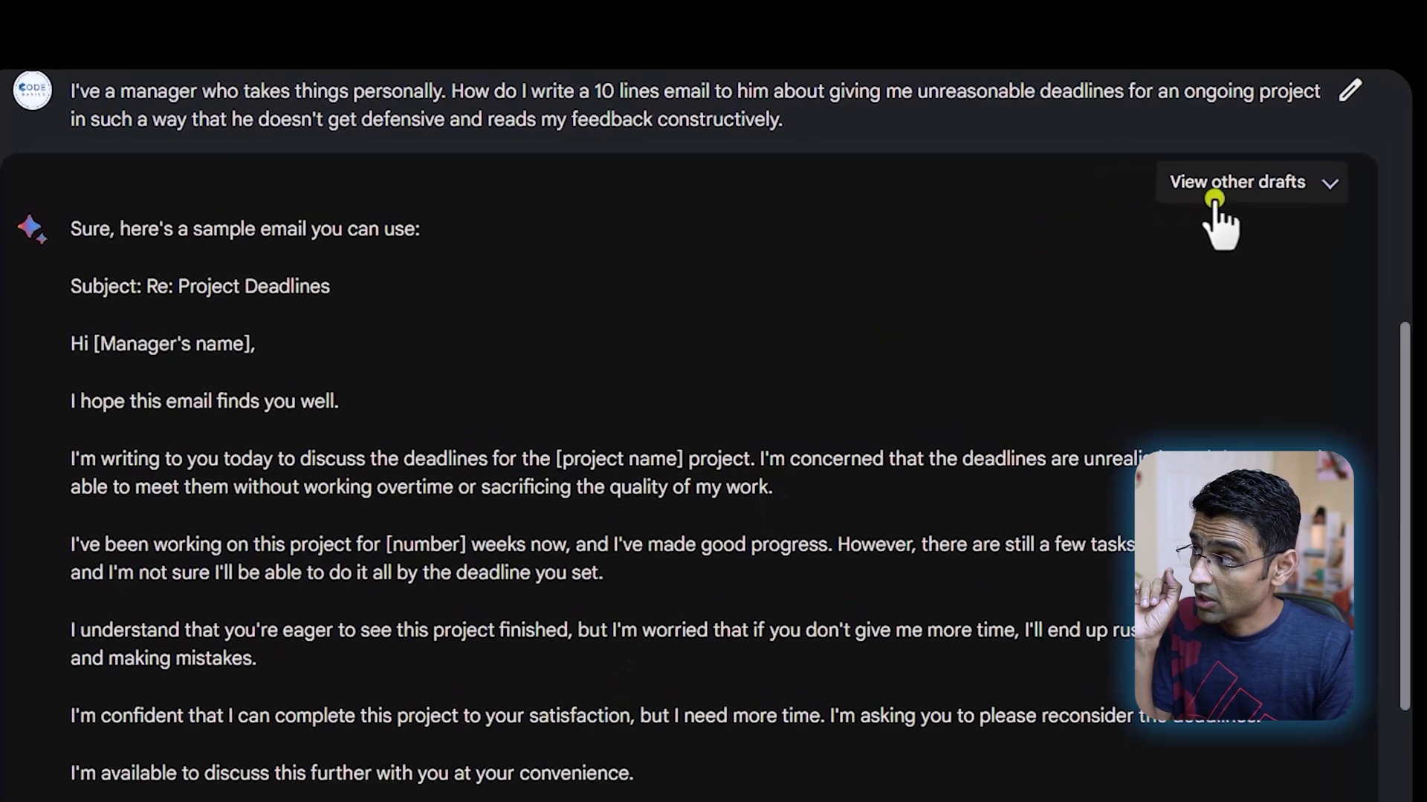
# - Expand Bard's other drafts, have ChatGPT regenerate its email, and return to Bard
pyautogui.click(1148, 140)
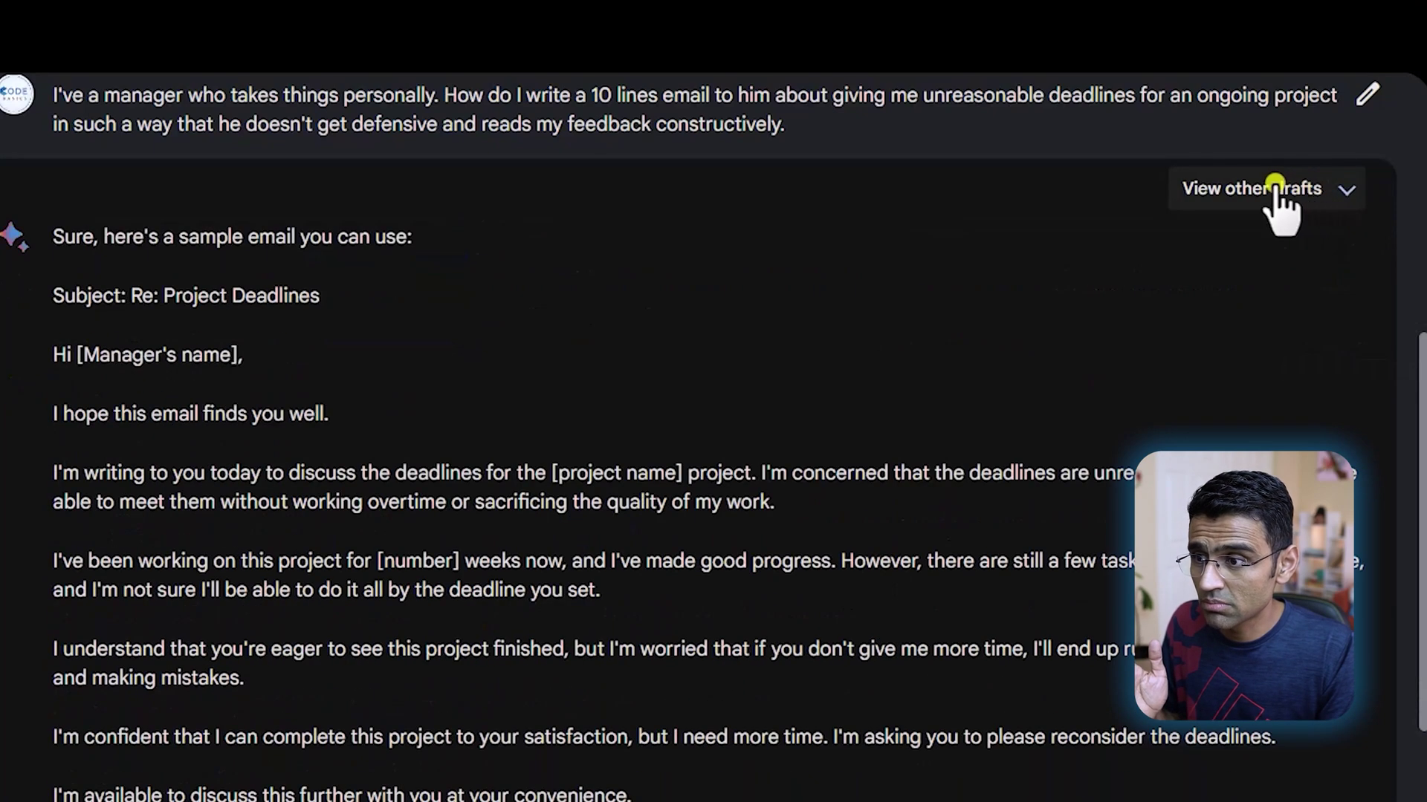
pyautogui.click(1278, 190)
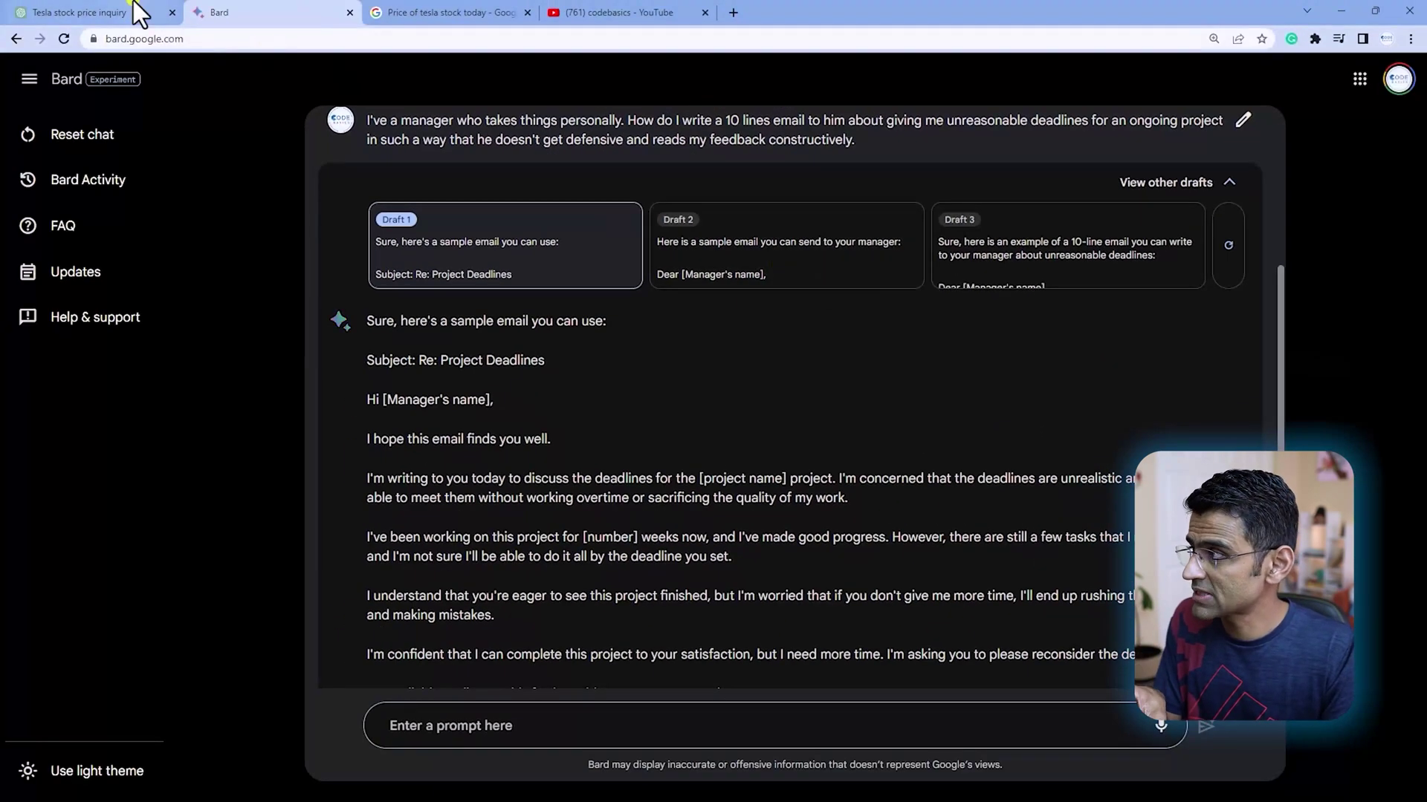
pyautogui.click(140, 14)
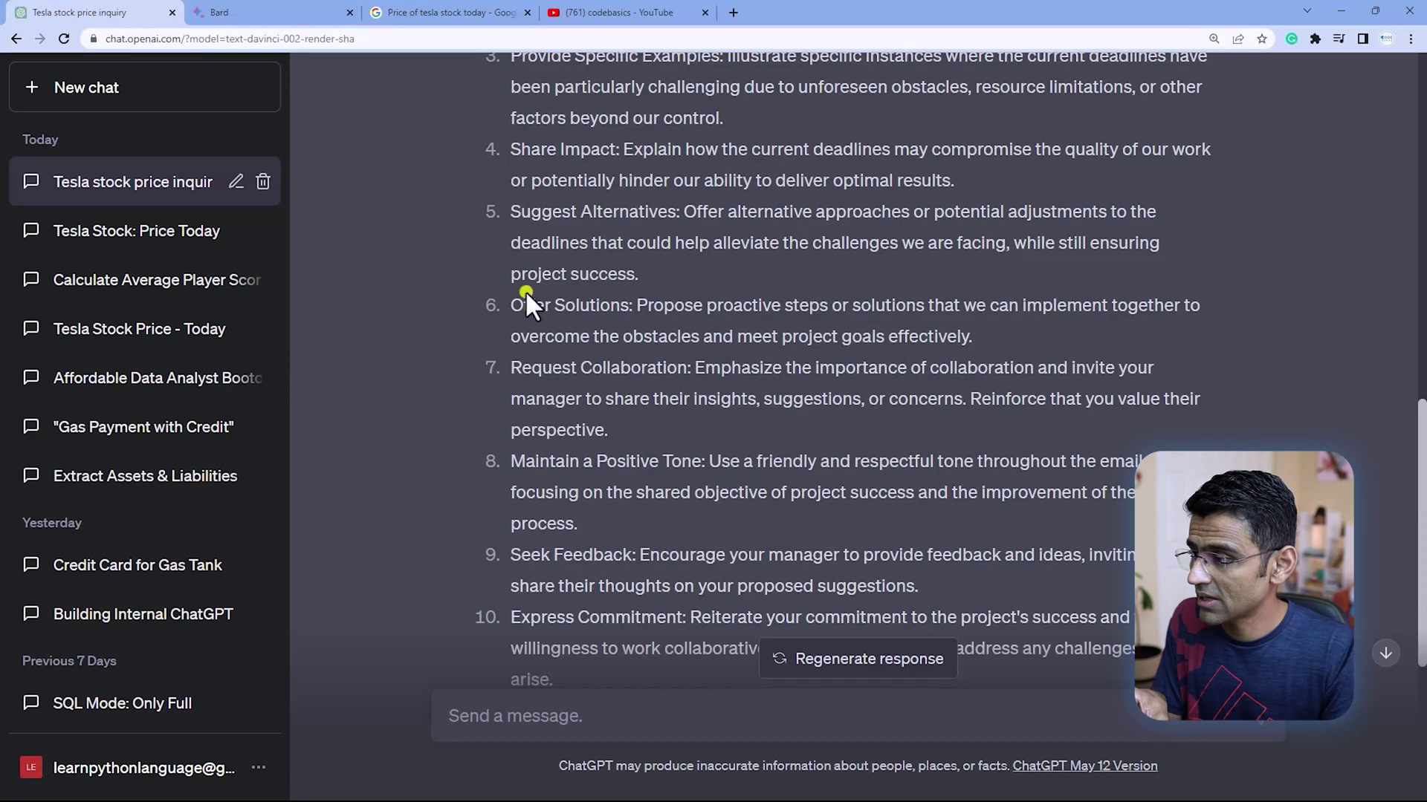
pyautogui.click(866, 660)
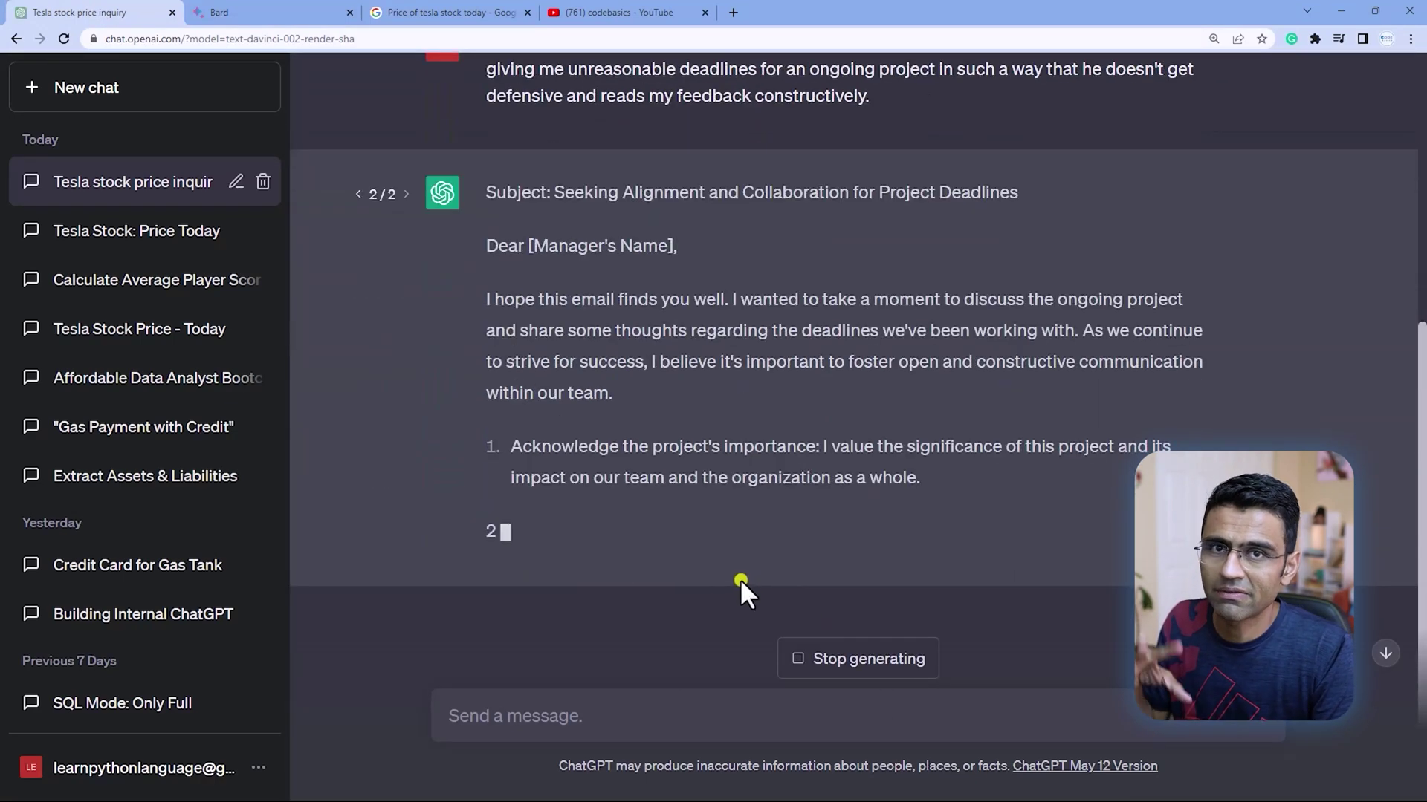
pyautogui.click(254, 7)
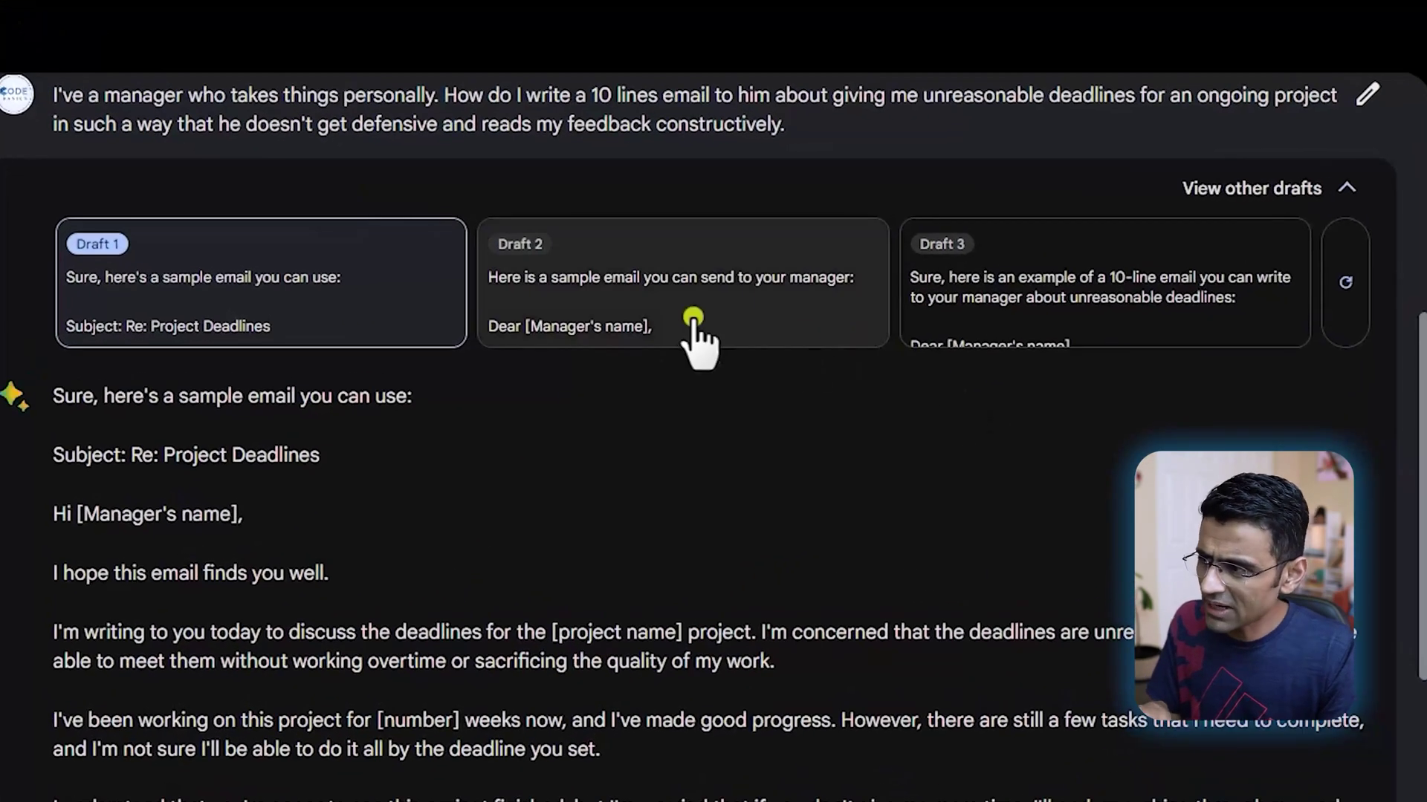
# - Flip between Drafts 1, 2 and 3, reading Draft 2's progress and new-deadline paragraphs
pyautogui.click(707, 336)
pyautogui.click(1012, 345)
pyautogui.click(711, 338)
pyautogui.click(302, 325)
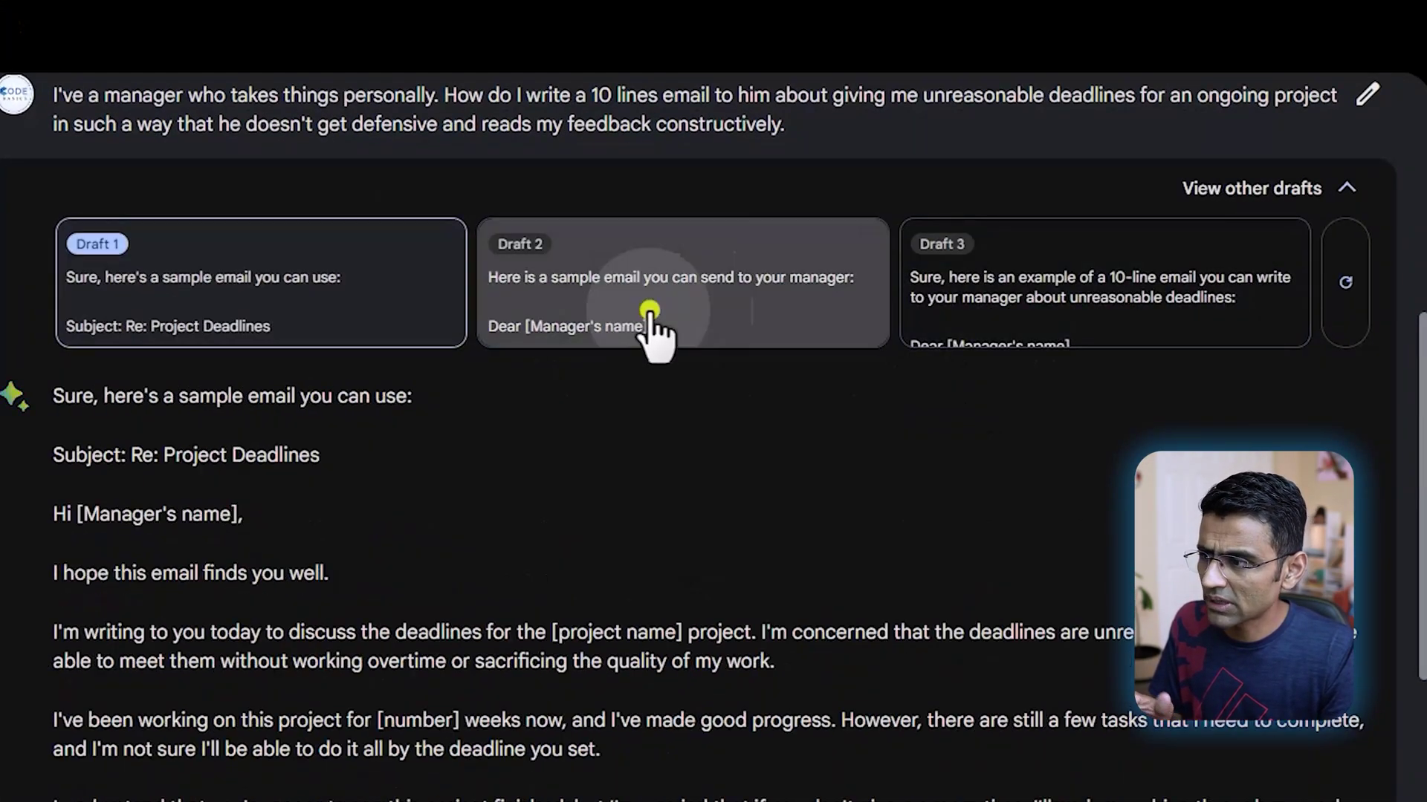
pyautogui.click(738, 328)
pyautogui.click(1006, 328)
pyautogui.click(690, 301)
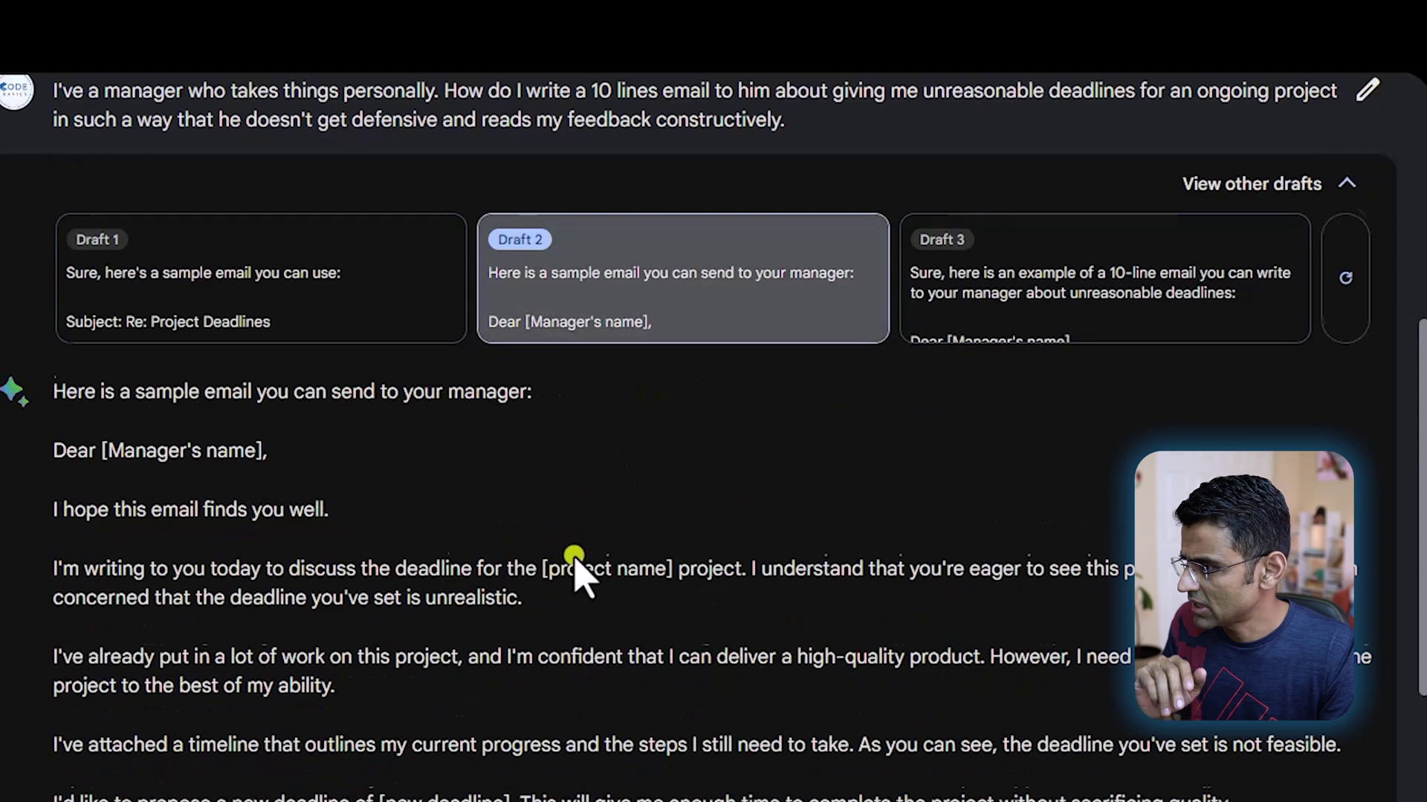
pyautogui.scroll(-3, 576, 557)
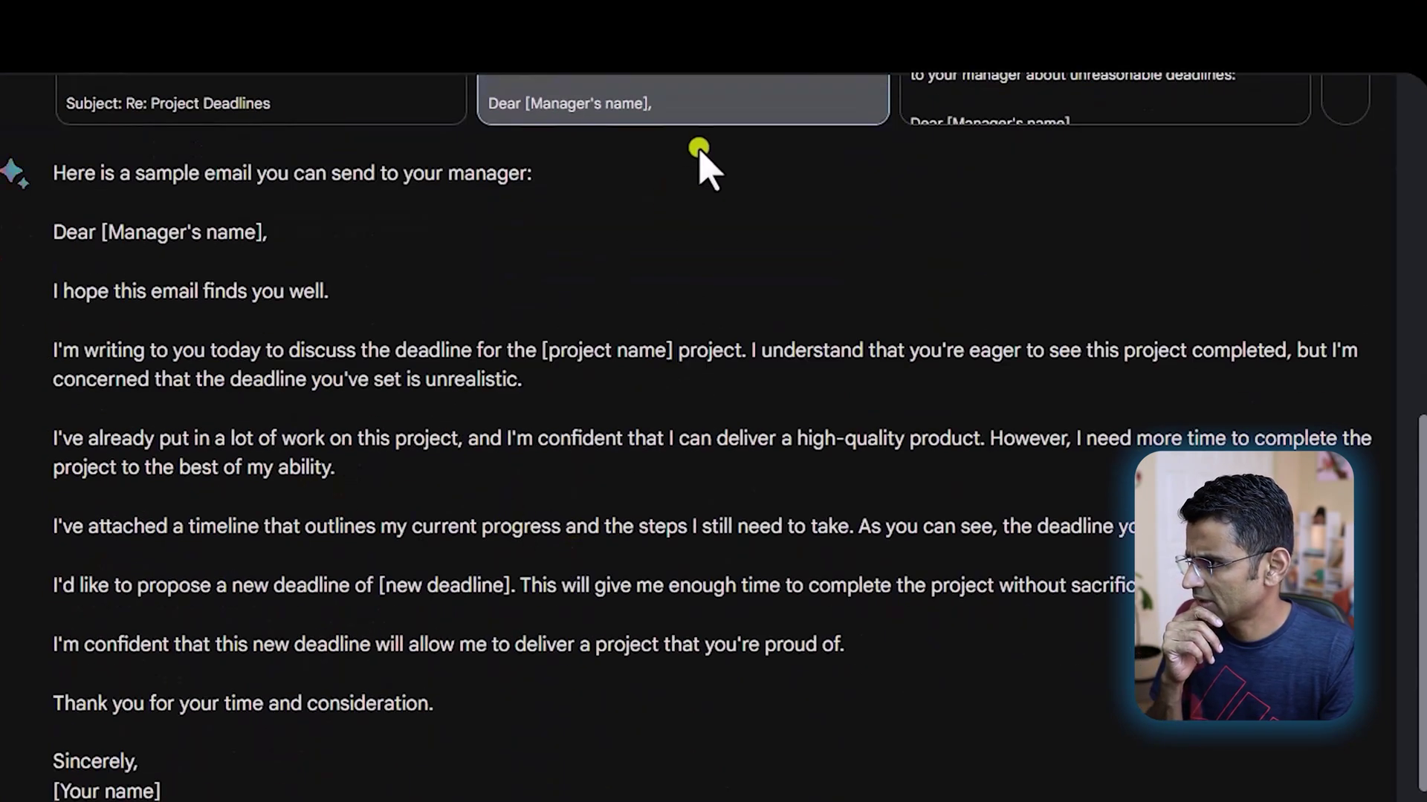
pyautogui.moveTo(143, 328); pyautogui.dragTo(435, 364)
pyautogui.click(750, 353)
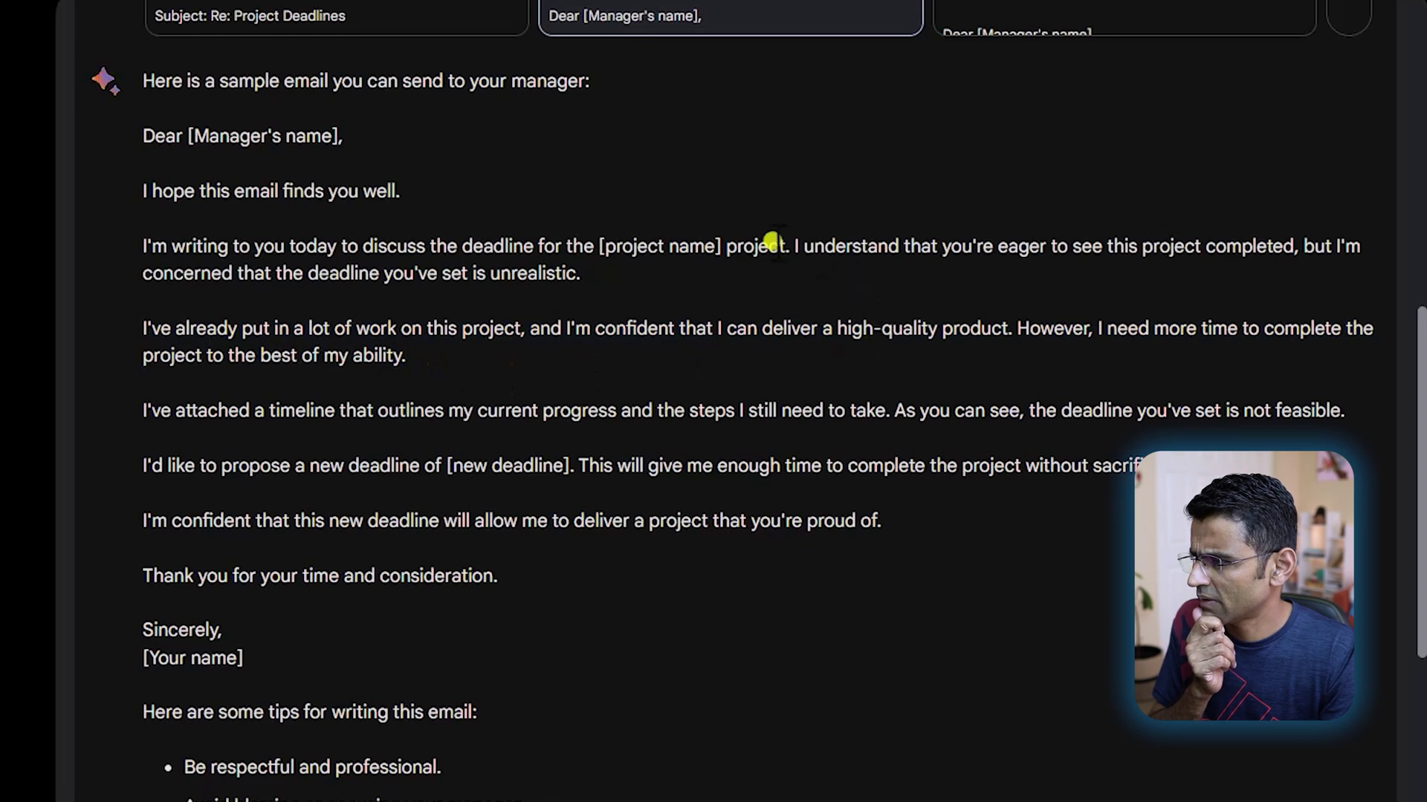
pyautogui.moveTo(773, 241); pyautogui.dragTo(790, 376)
pyautogui.moveTo(217, 465); pyautogui.dragTo(822, 553)
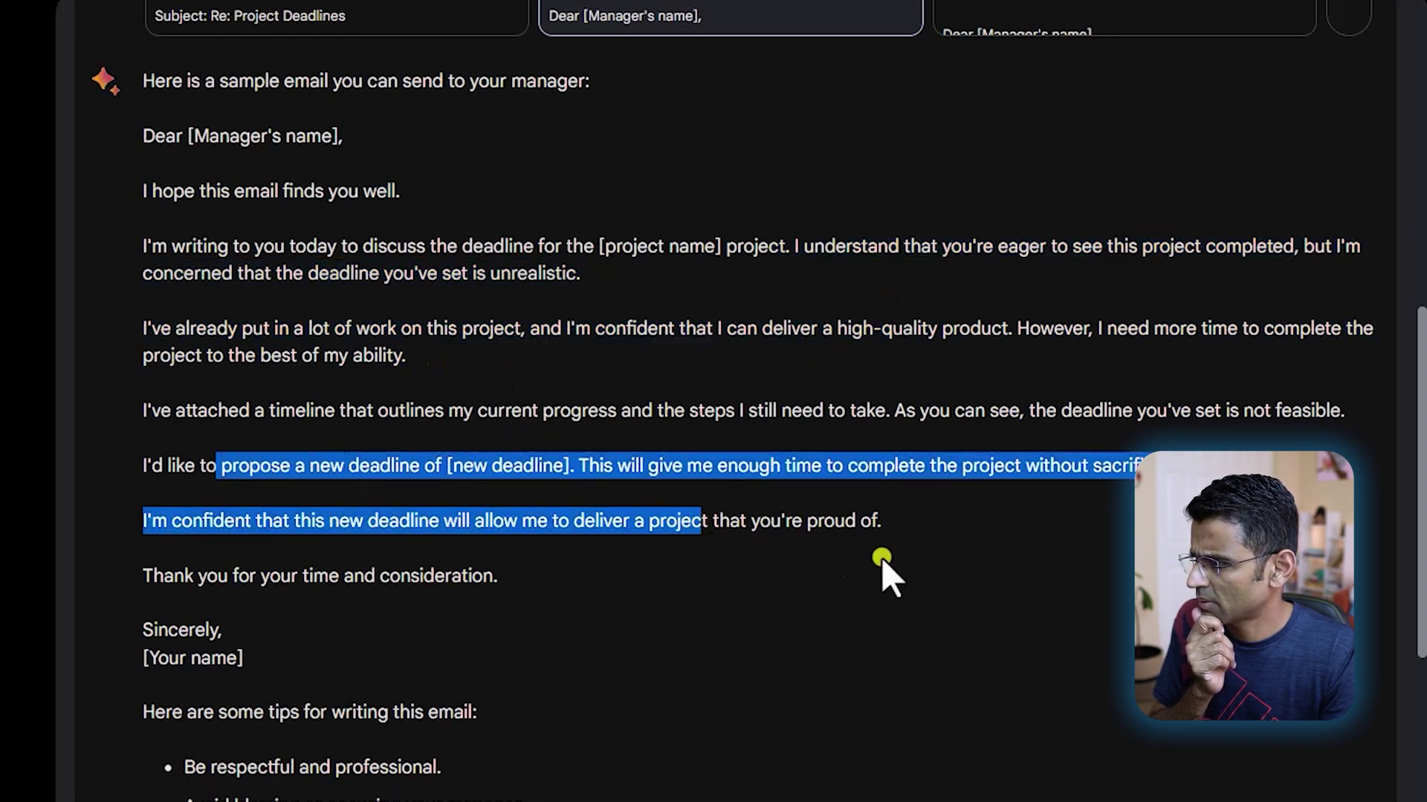
# - Read Draft 3's opening and progress paragraphs, then regenerate a fresh set of drafts
pyautogui.click(966, 30)
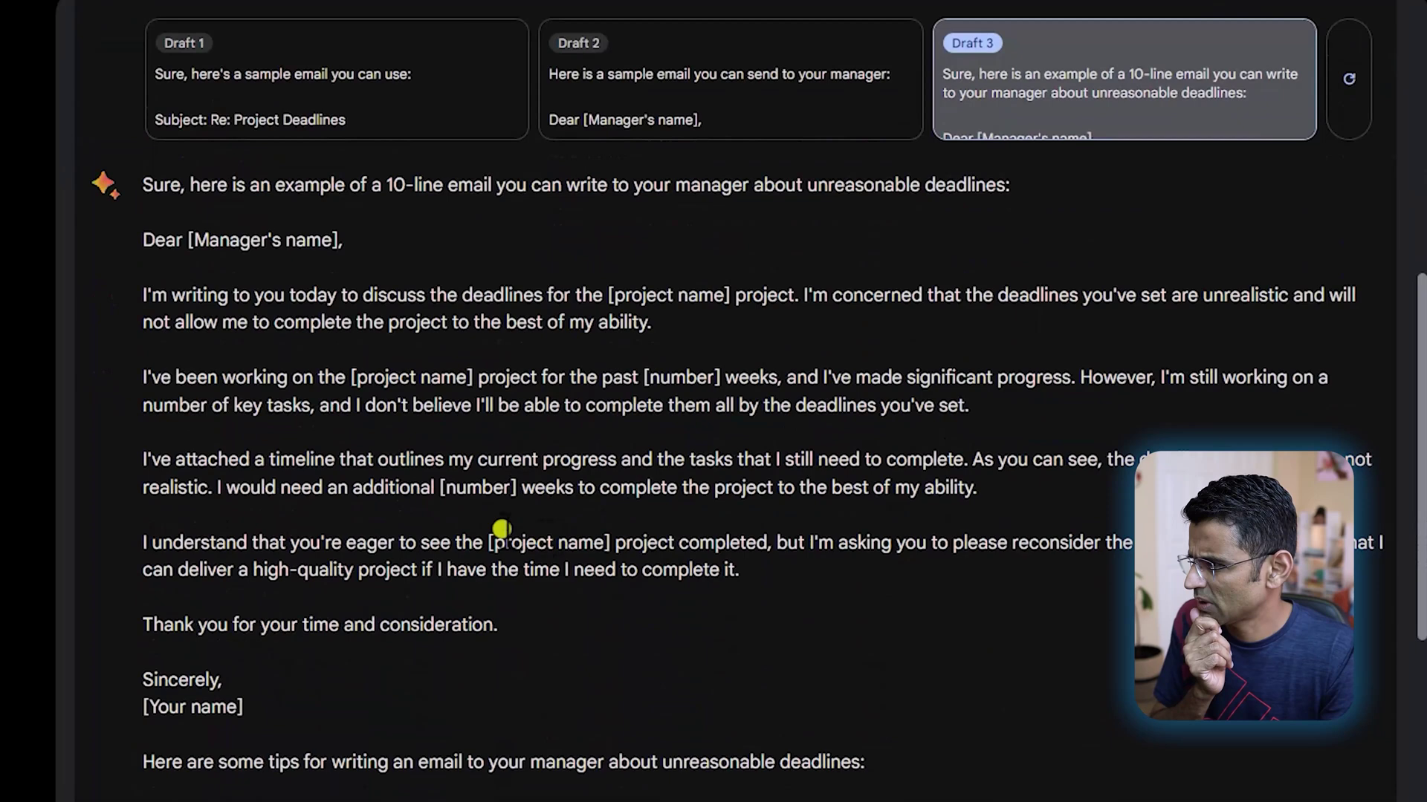
pyautogui.moveTo(232, 295); pyautogui.dragTo(743, 313)
pyautogui.moveTo(816, 366); pyautogui.dragTo(1097, 418)
pyautogui.click(829, 480)
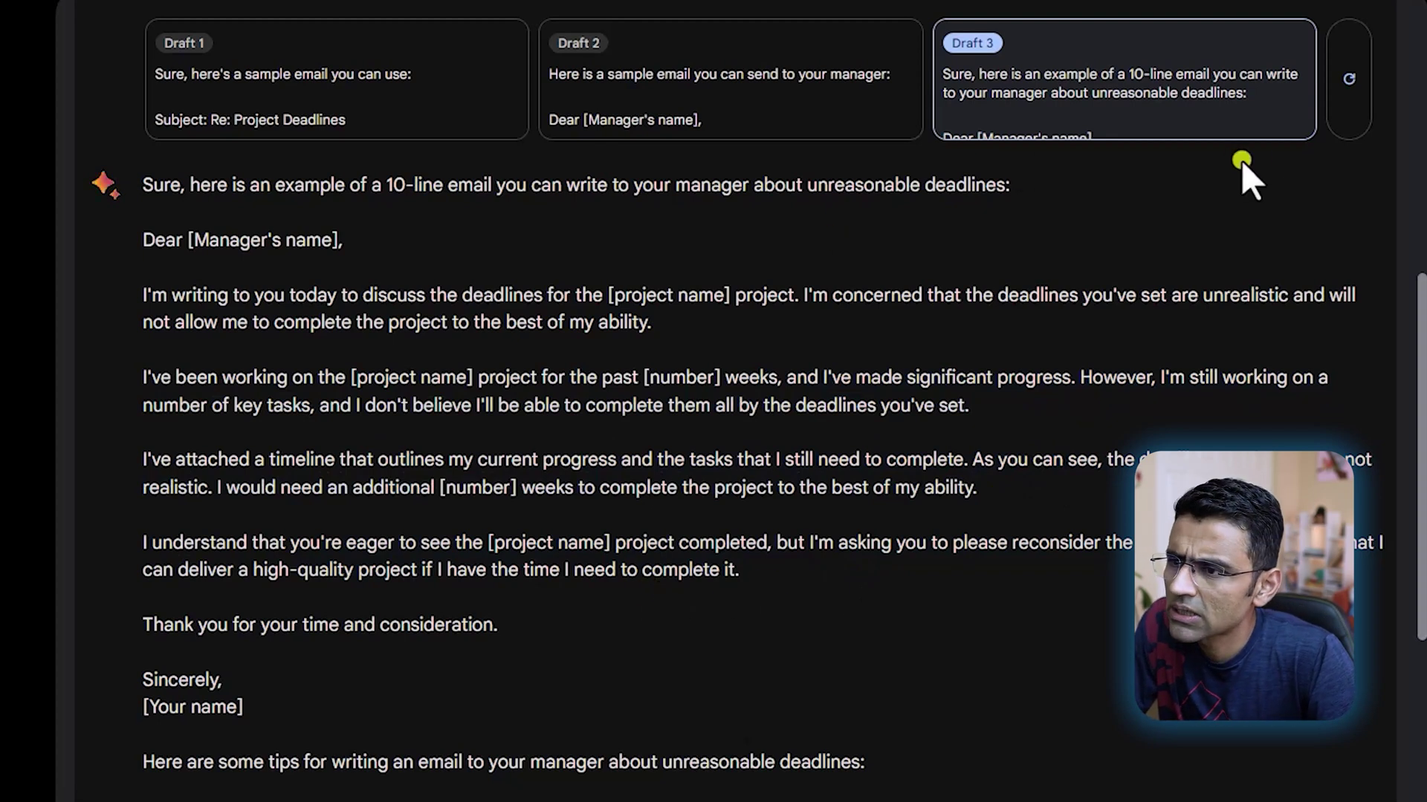
pyautogui.click(1349, 78)
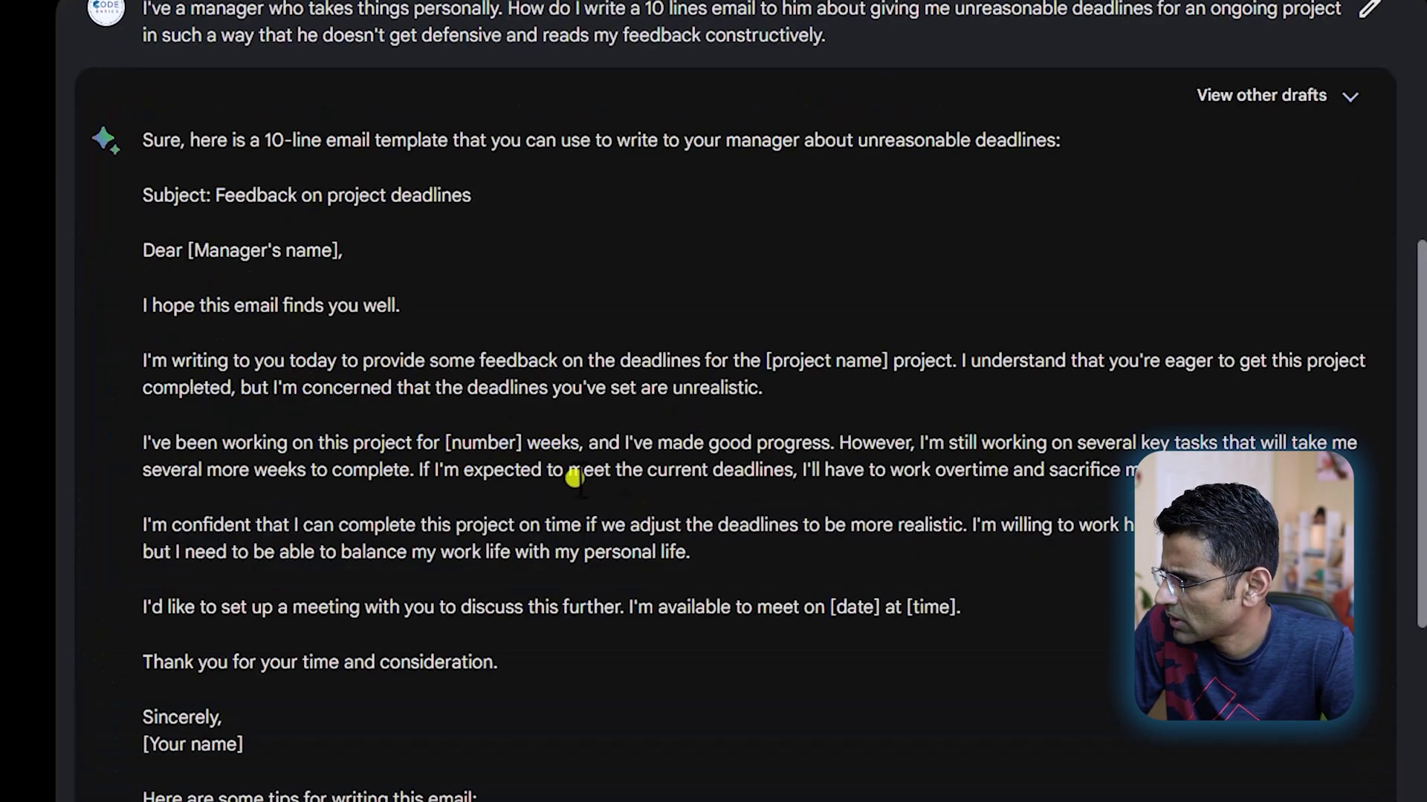
# - Review the new Bard email's remaining-tasks and rushing-the-work paragraphs, then switch to ChatGPT
pyautogui.moveTo(310, 444); pyautogui.dragTo(775, 500)
pyautogui.click(877, 458)
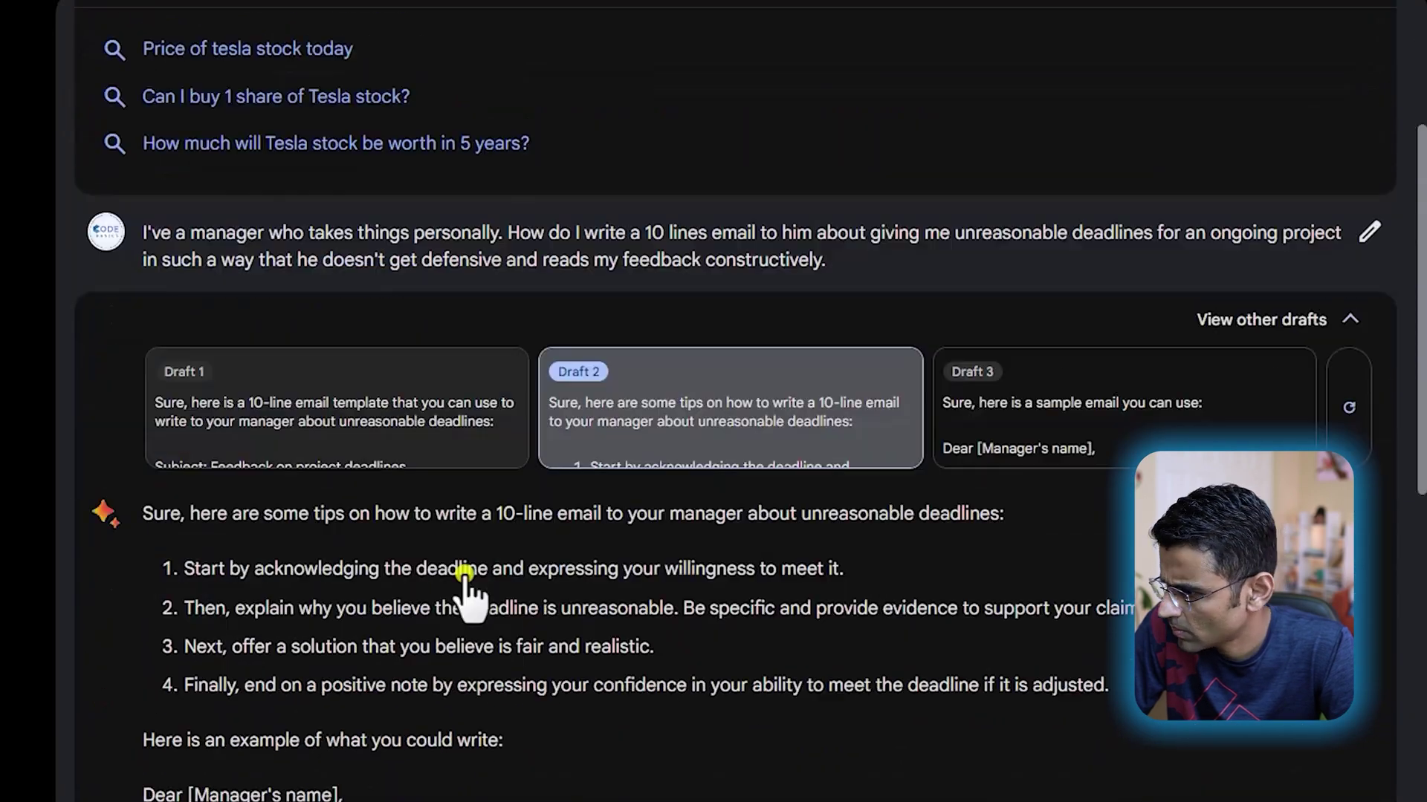
pyautogui.scroll(-7, 468, 595)
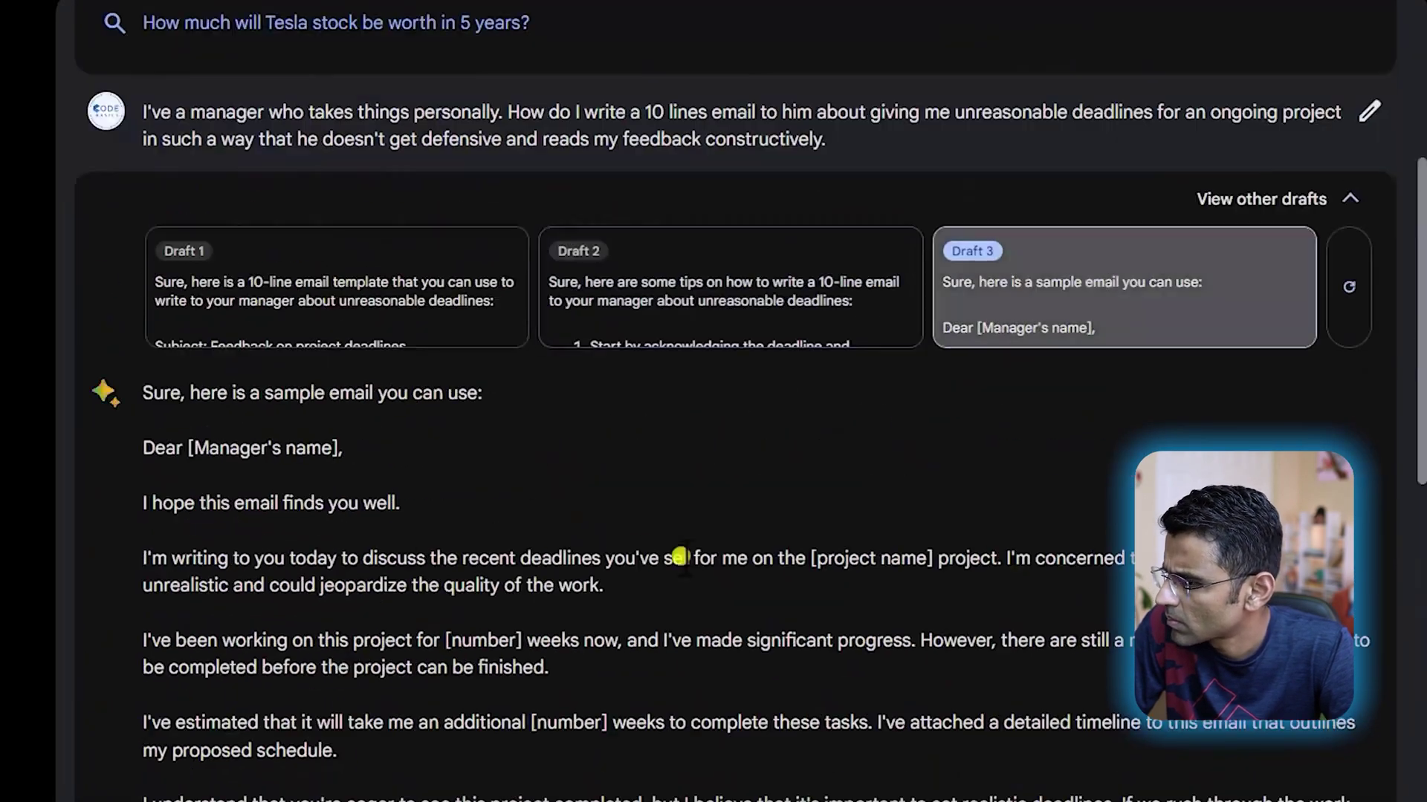
pyautogui.scroll(-5, 679, 557)
pyautogui.scroll(1, 537, 556)
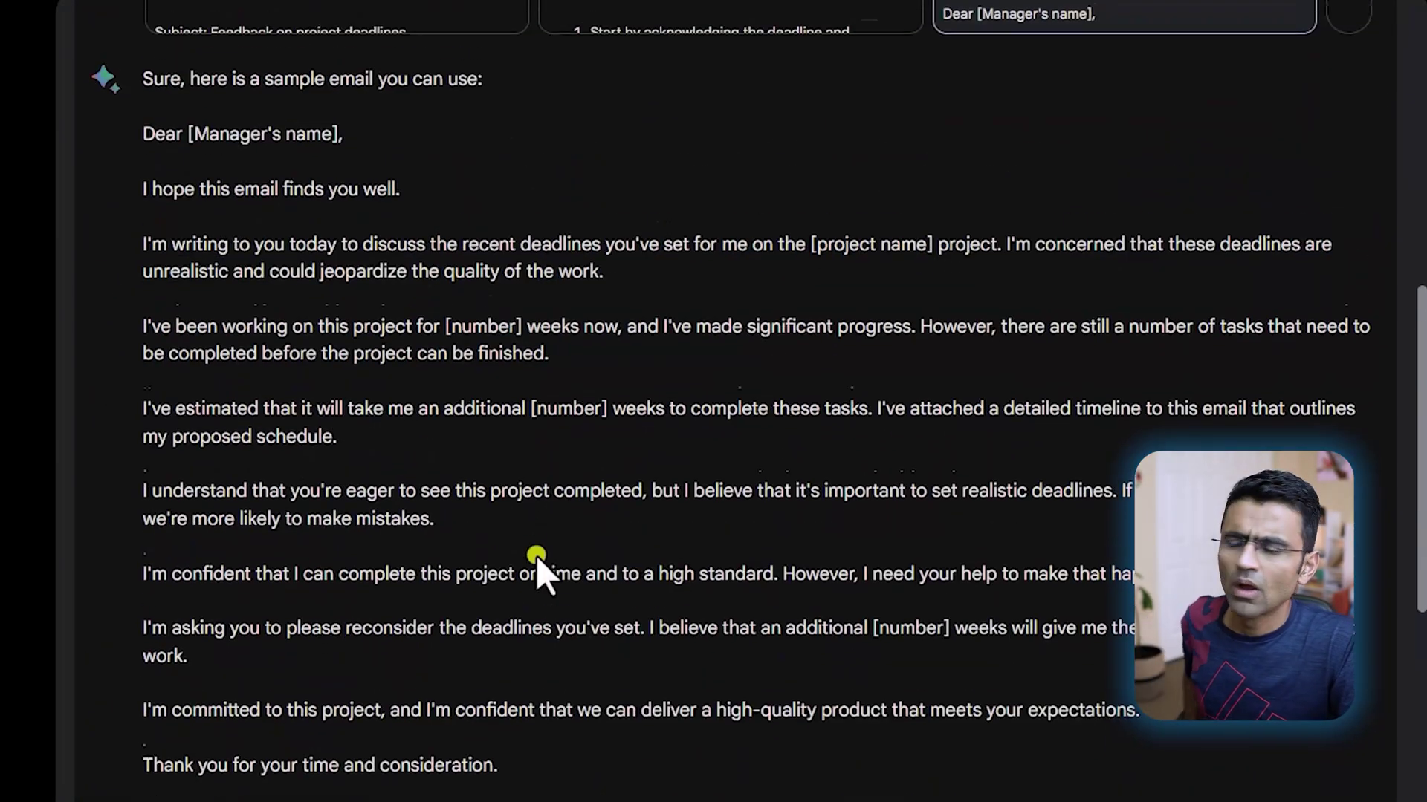
pyautogui.tripleClick(524, 513)
pyautogui.click(518, 427)
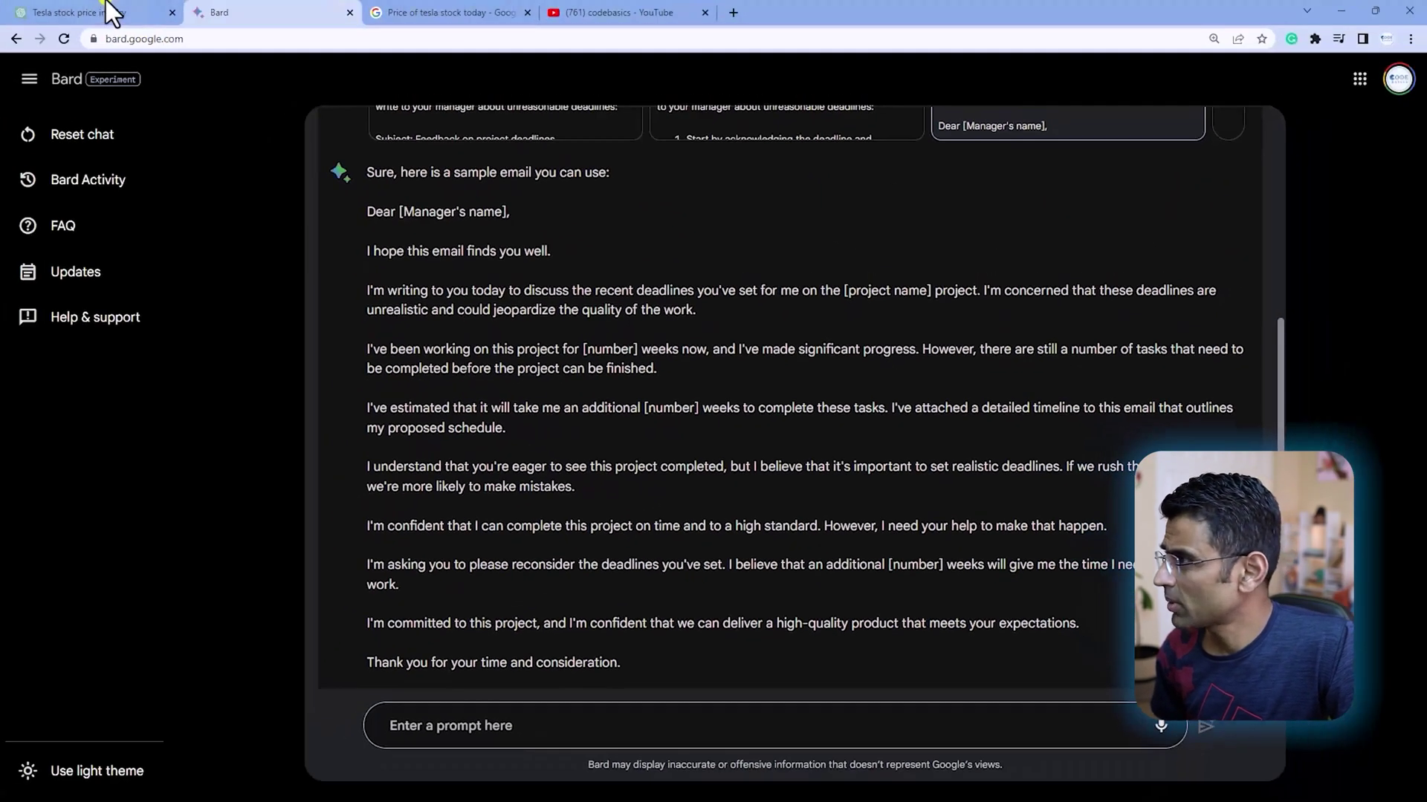
pyautogui.click(104, 12)
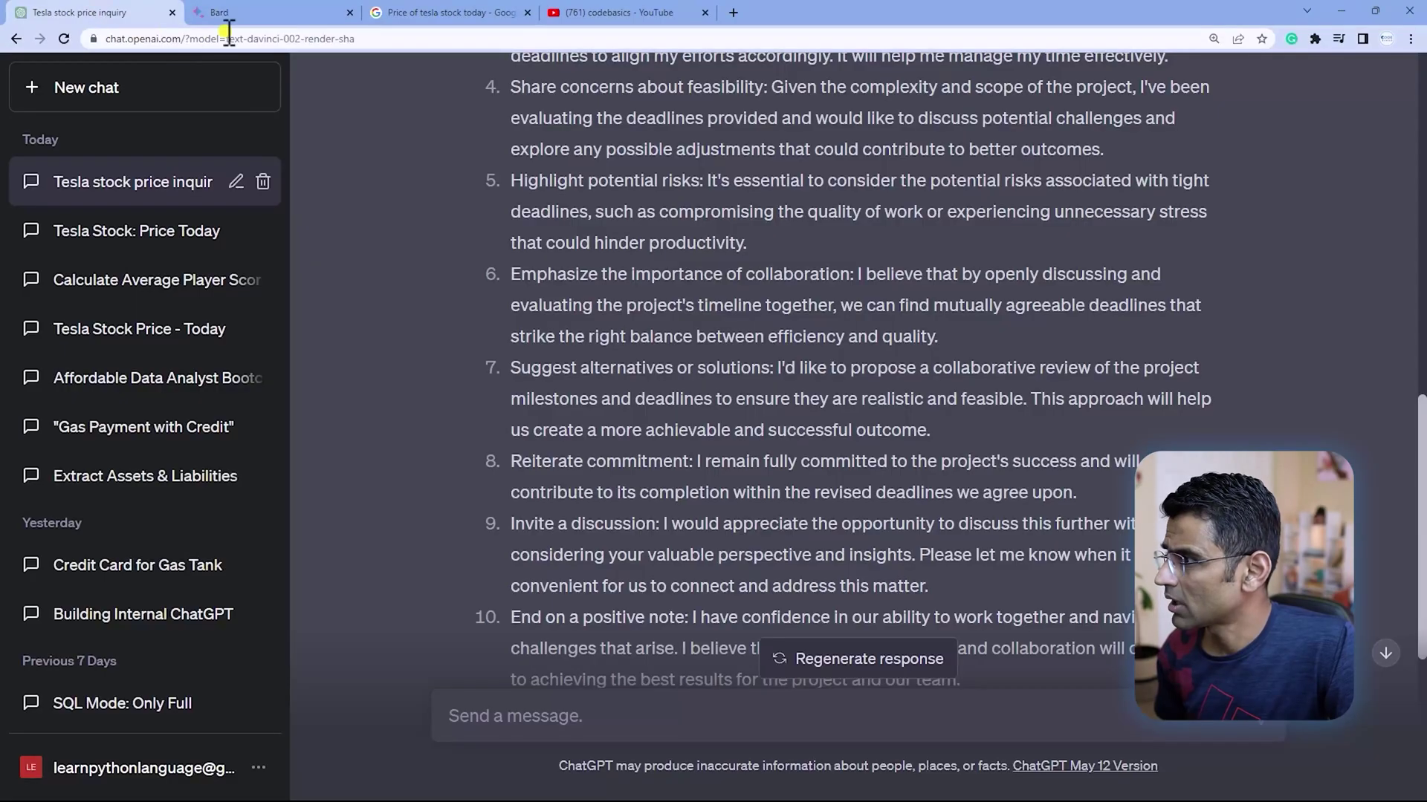
# - Scroll through ChatGPT's ten-point email, then return to Bard's sample email and its four tips
pyautogui.click(280, 15)
pyautogui.click(103, 6)
pyautogui.click(267, 19)
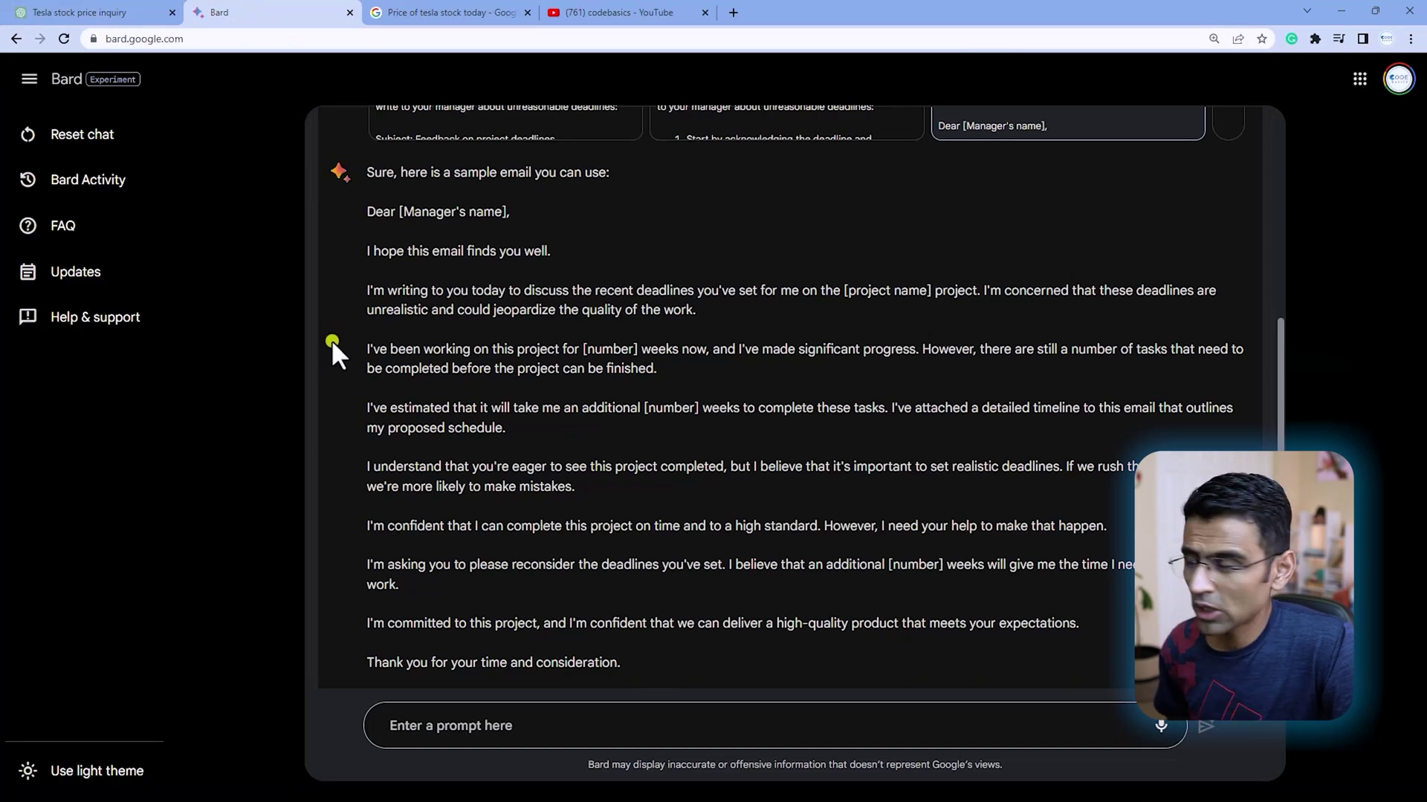
pyautogui.click(95, 12)
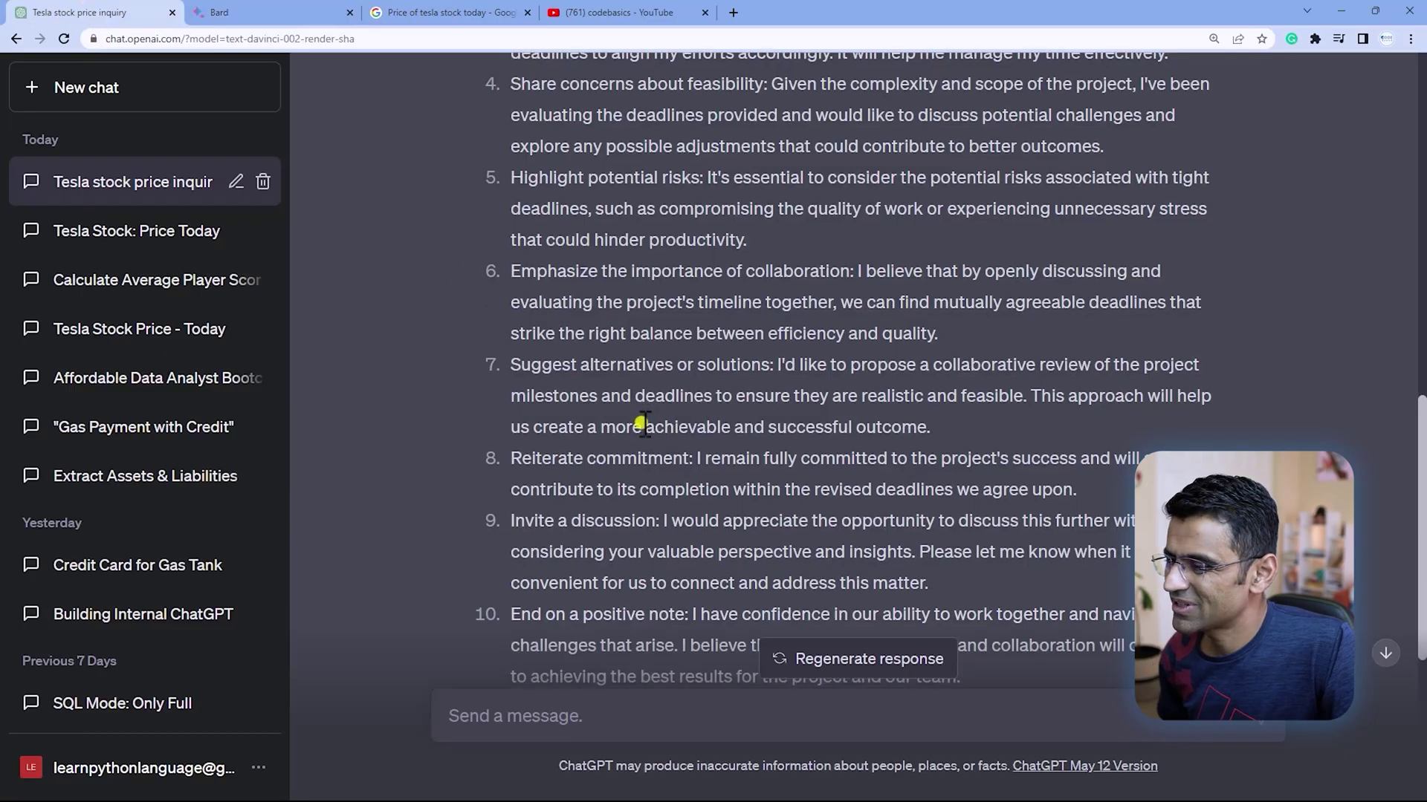
pyautogui.scroll(-4, 641, 416)
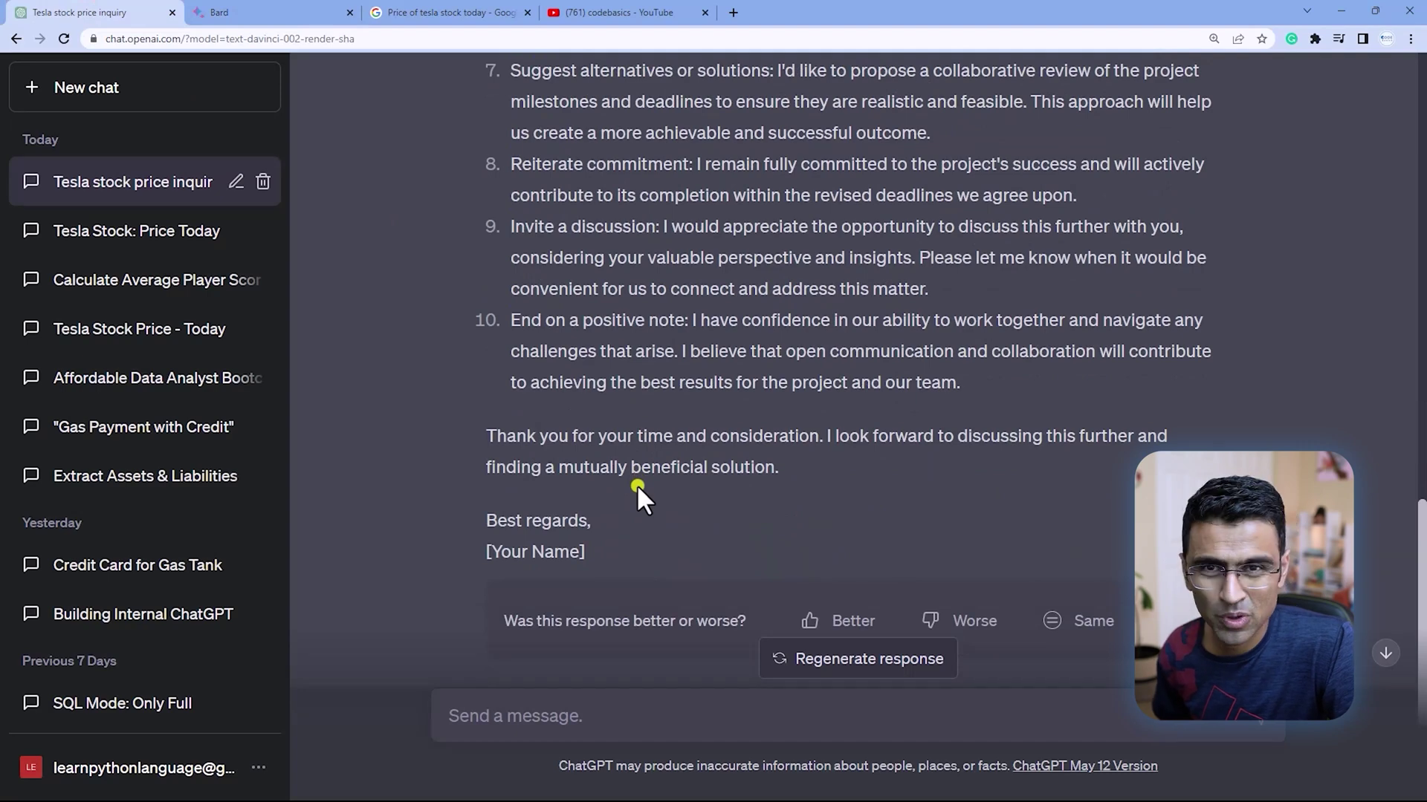
pyautogui.scroll(4, 636, 484)
pyautogui.click(326, 13)
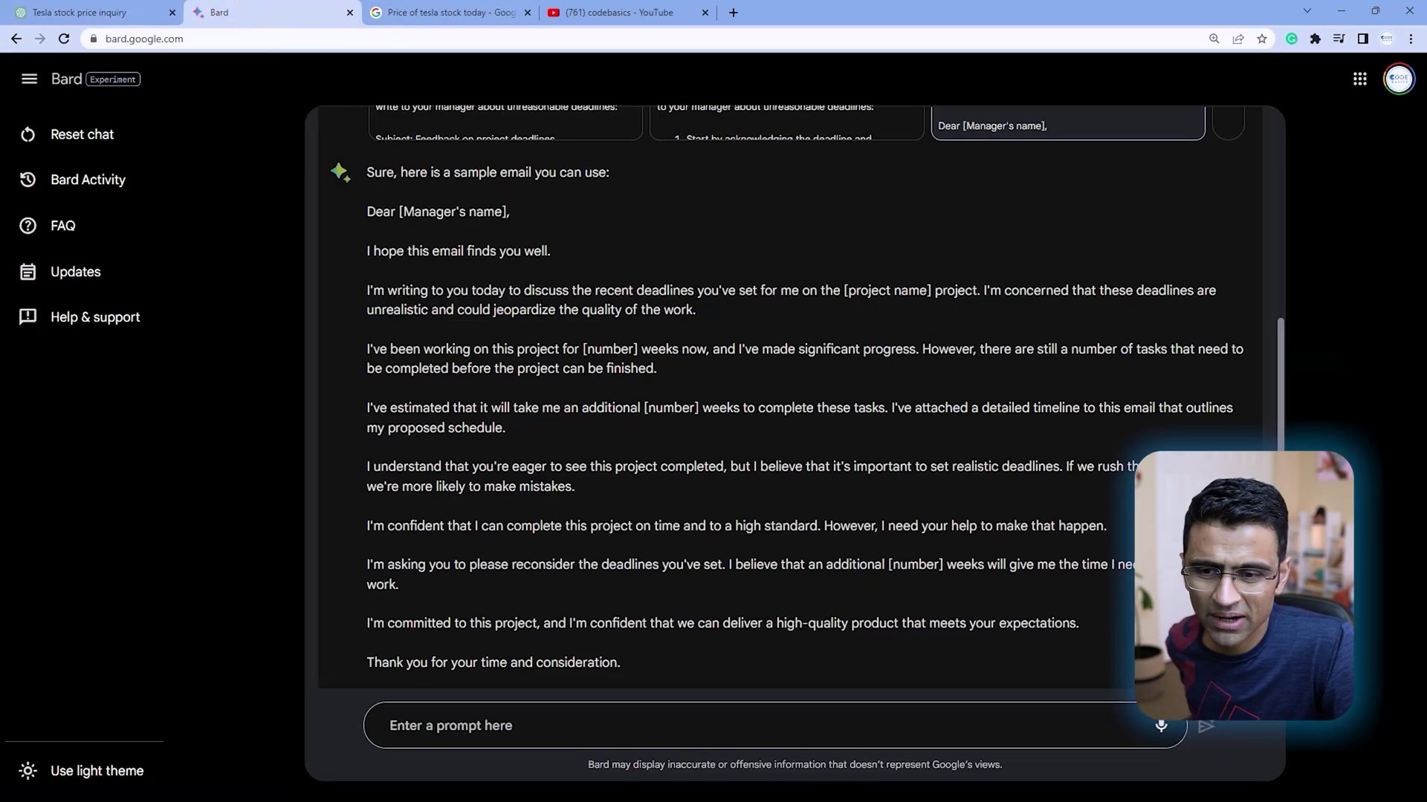
pyautogui.scroll(-4, 754, 538)
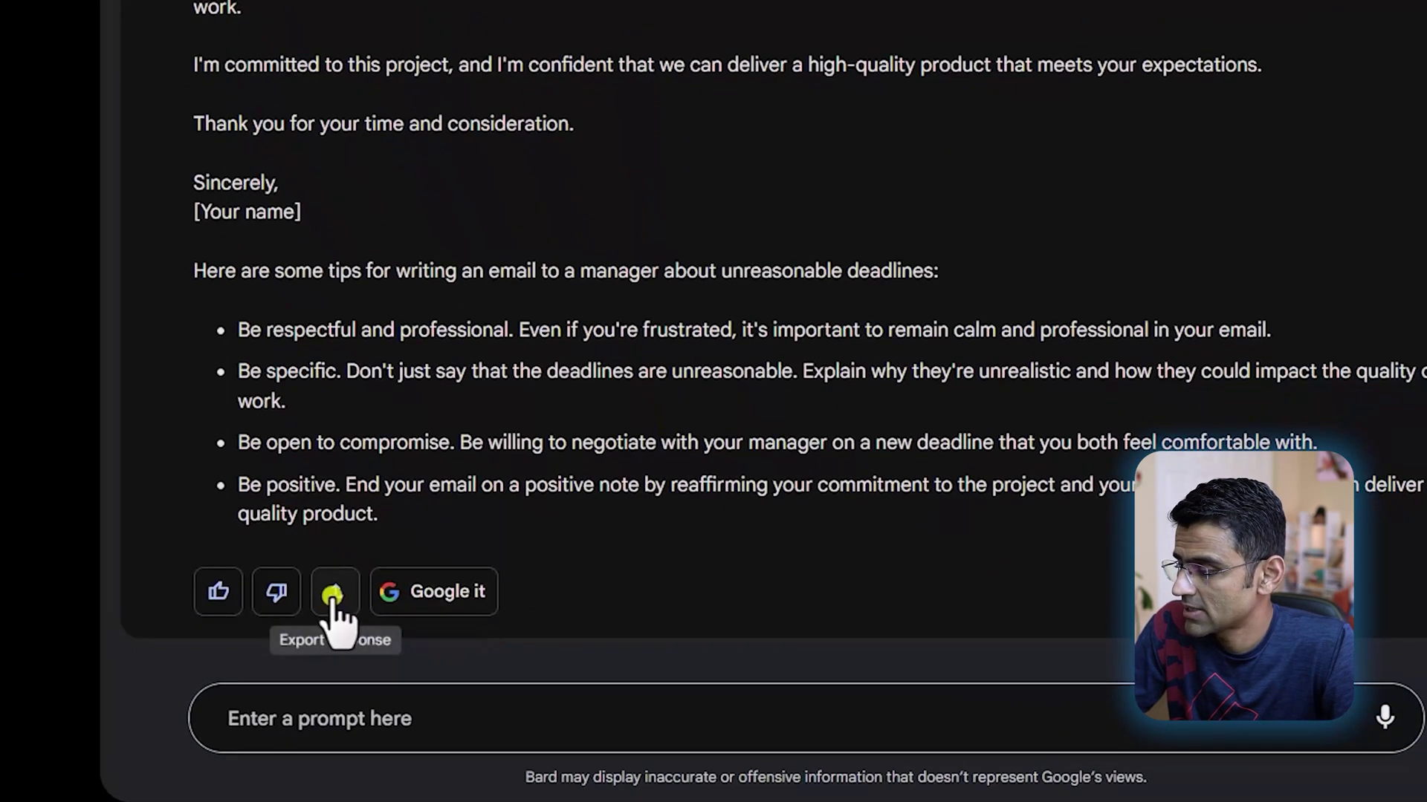
# - Export Bard's sample email as a Gmail draft, scroll through it, then close the draft
pyautogui.click(461, 641)
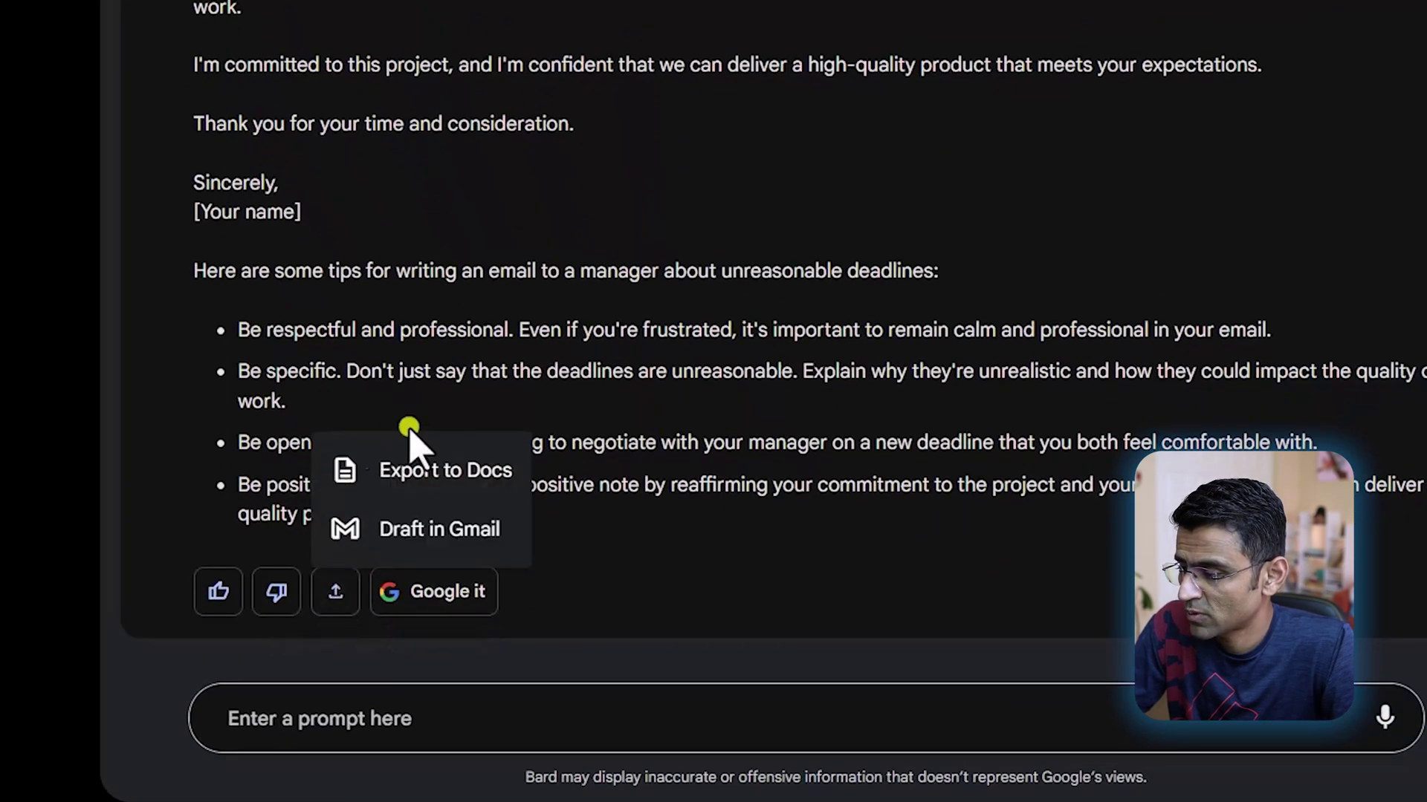
pyautogui.click(440, 529)
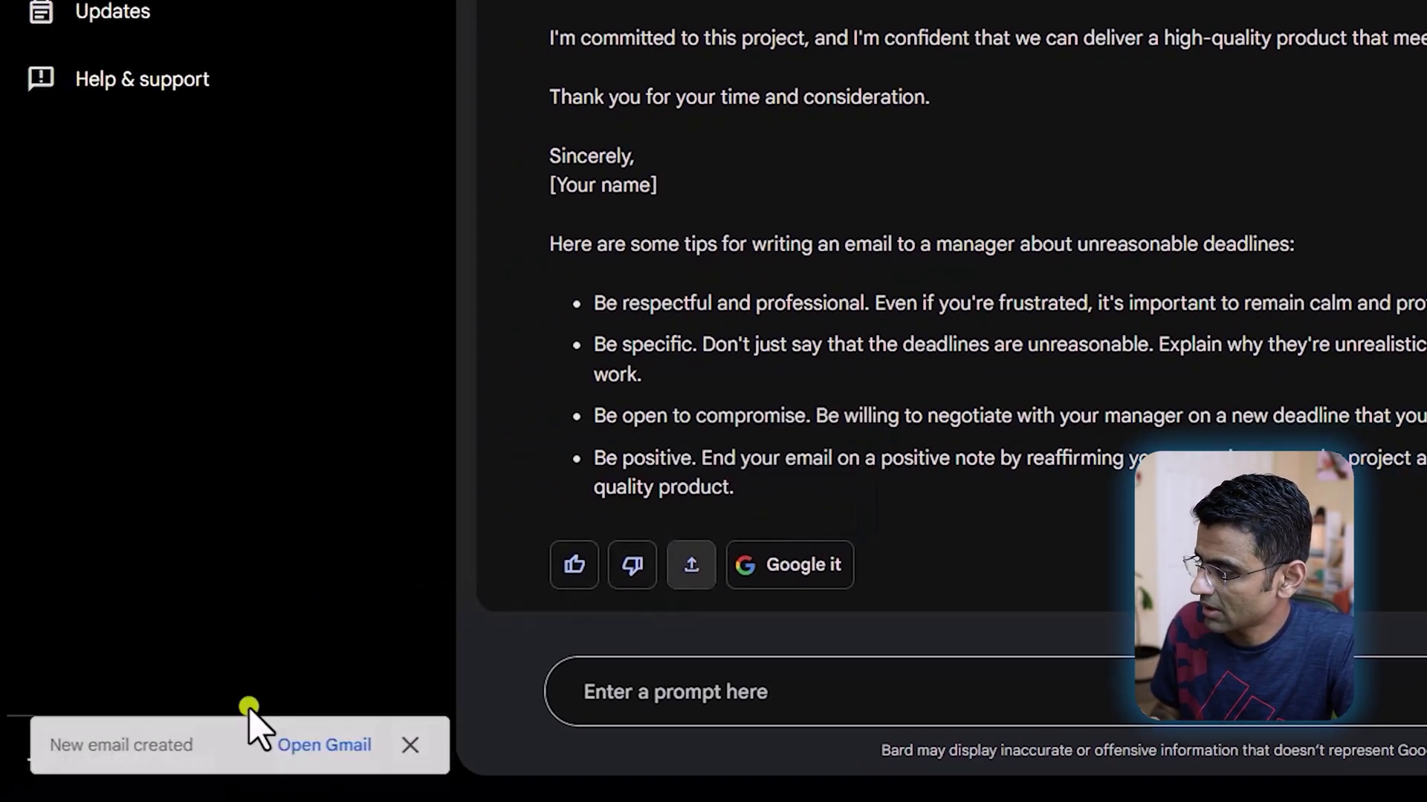
pyautogui.click(324, 745)
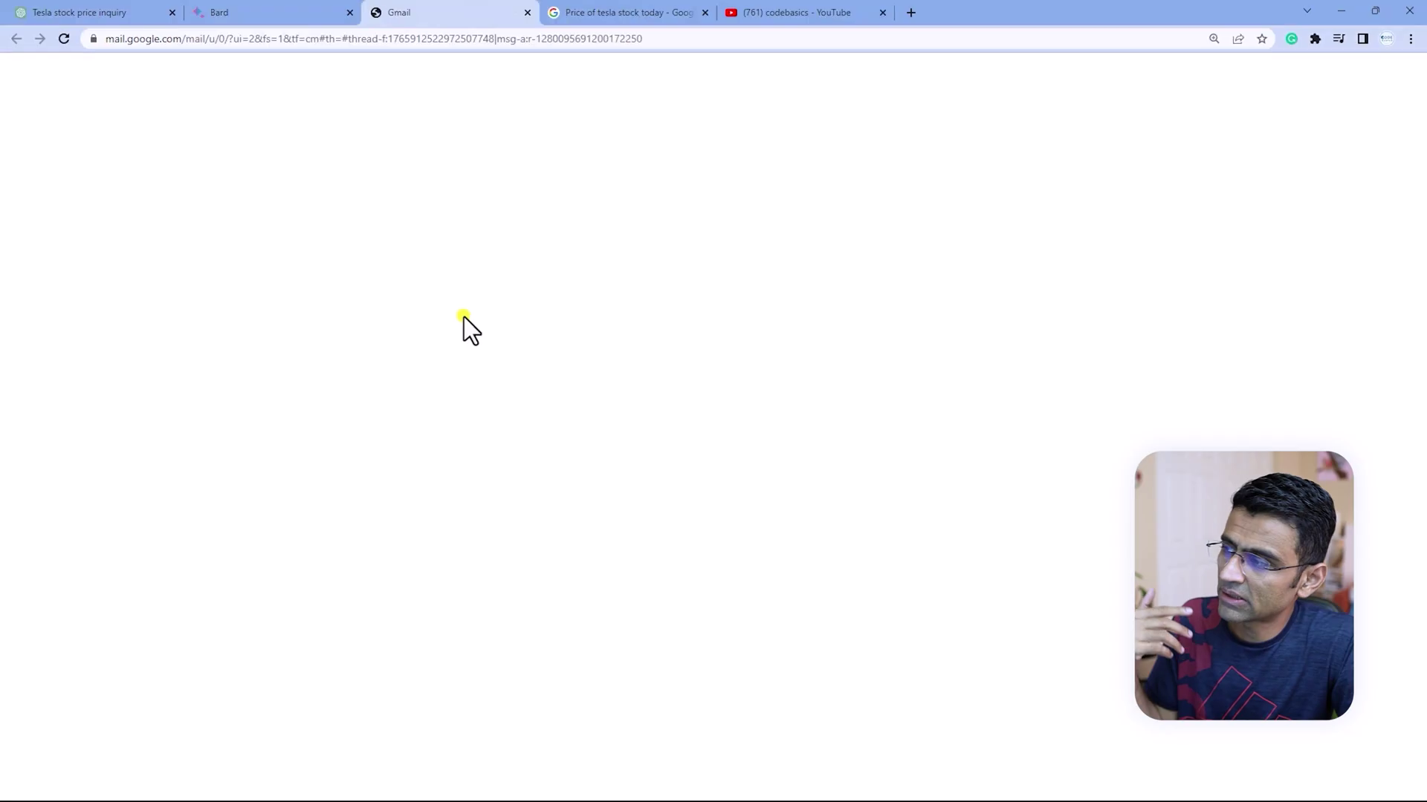
pyautogui.scroll(-4, 602, 563)
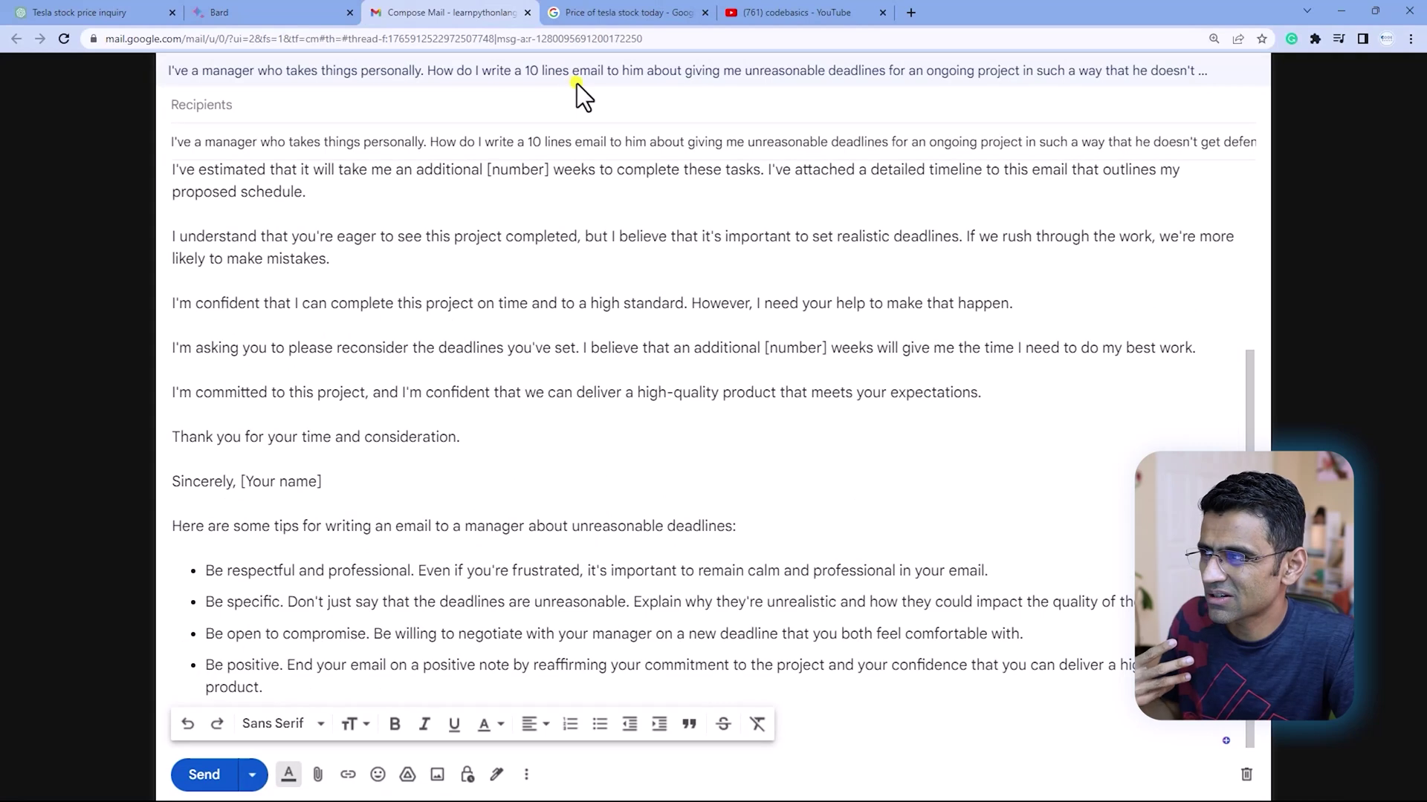
pyautogui.click(527, 12)
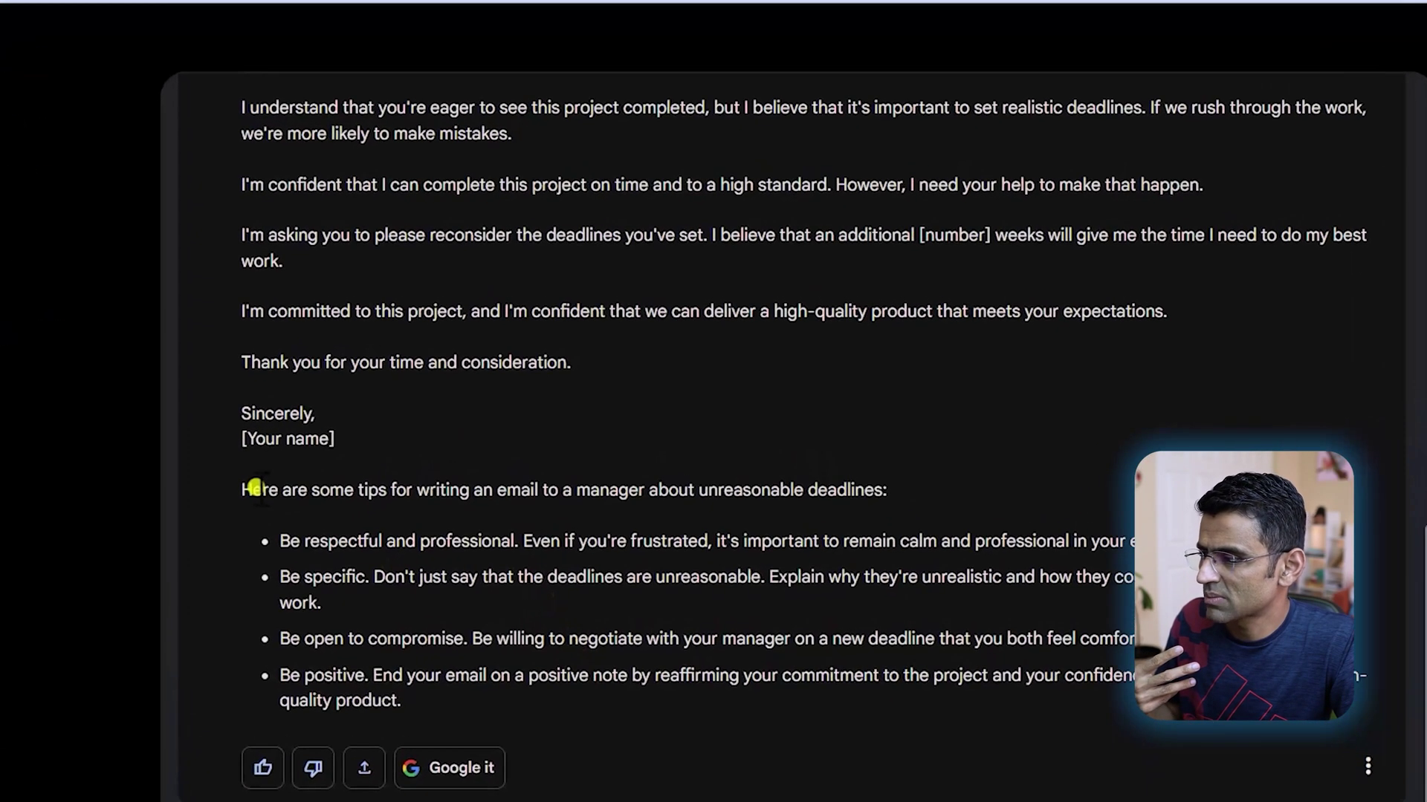
pyautogui.moveTo(367, 426); pyautogui.dragTo(540, 584)
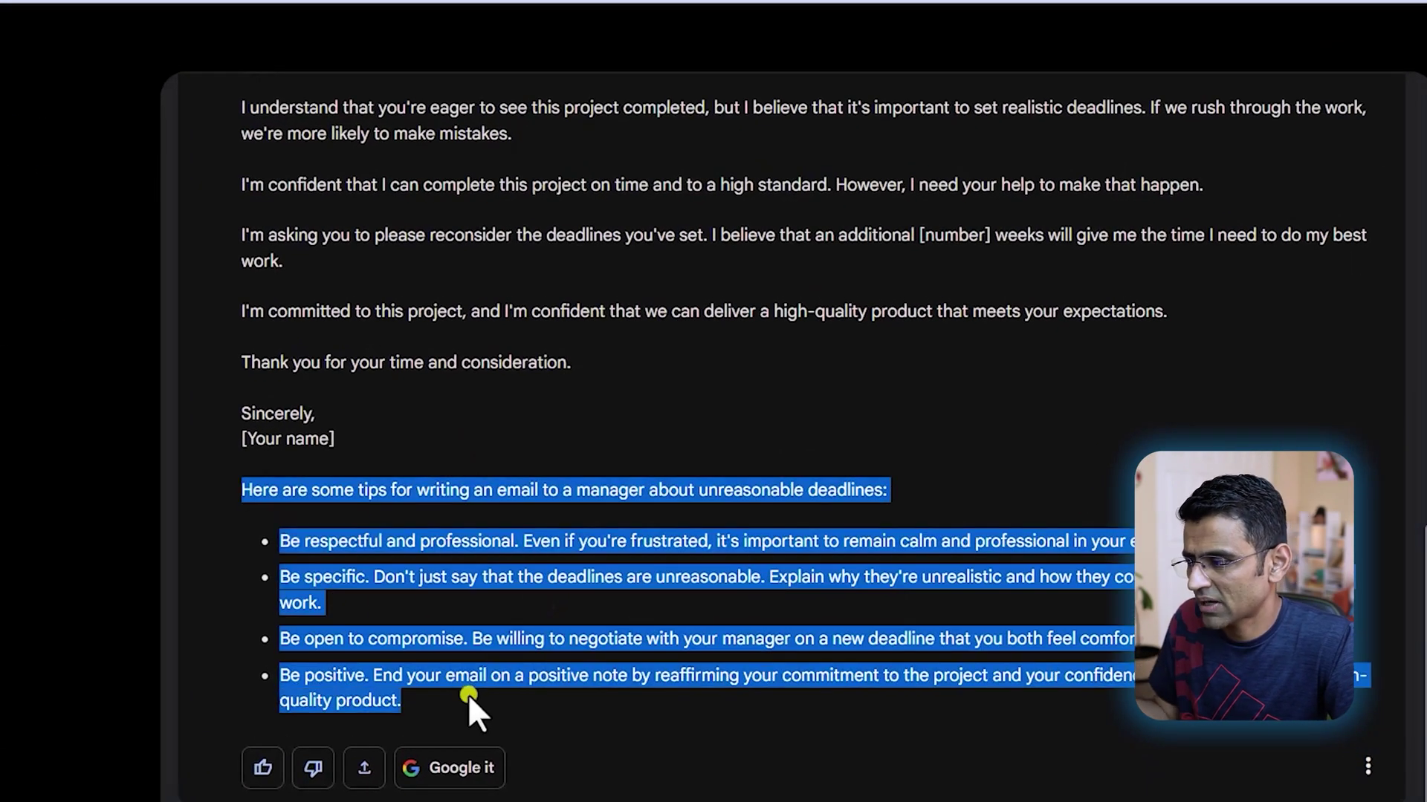
pyautogui.click(467, 693)
pyautogui.moveTo(456, 682); pyautogui.dragTo(463, 695)
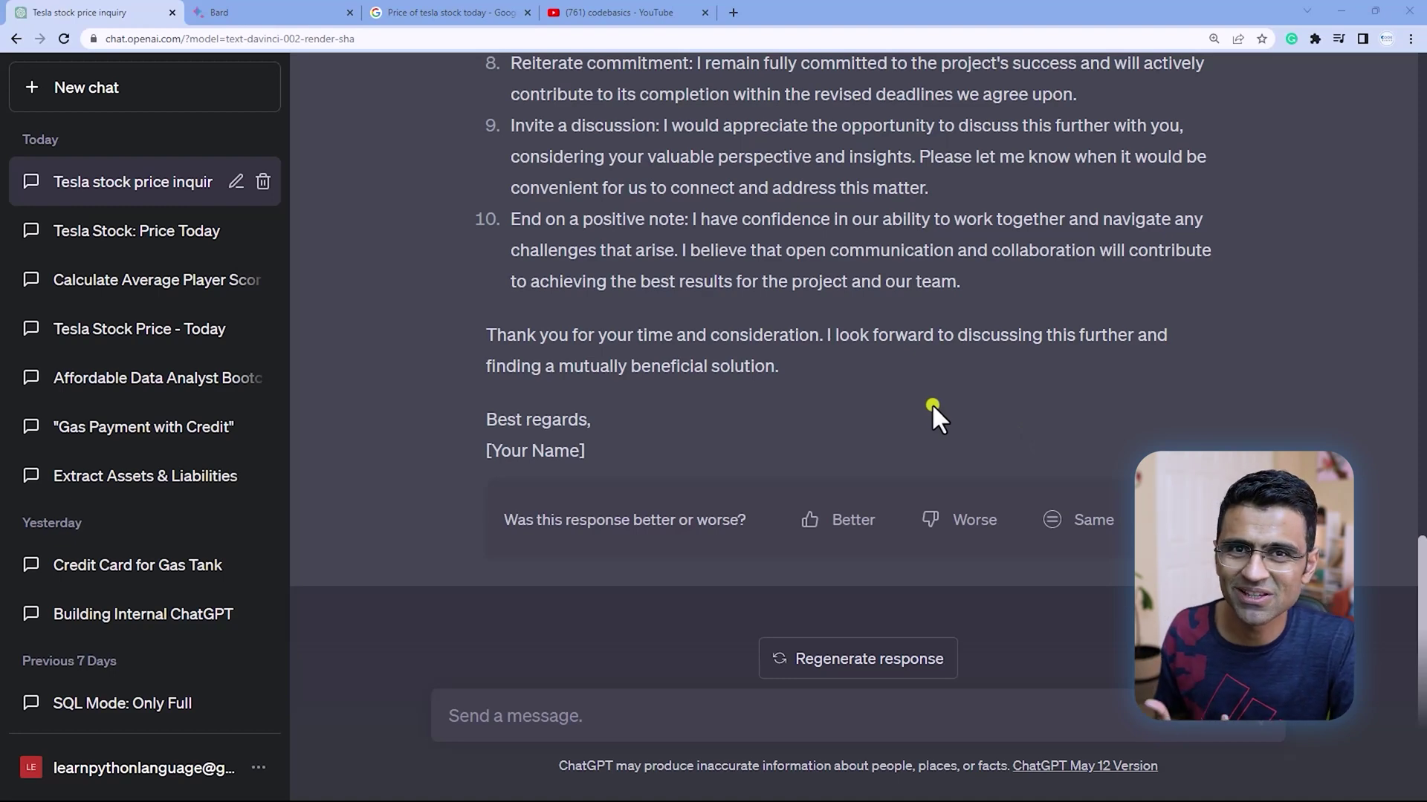
# - Ask ChatGPT who created the codebasics YouTube channel
pyautogui.click(593, 14)
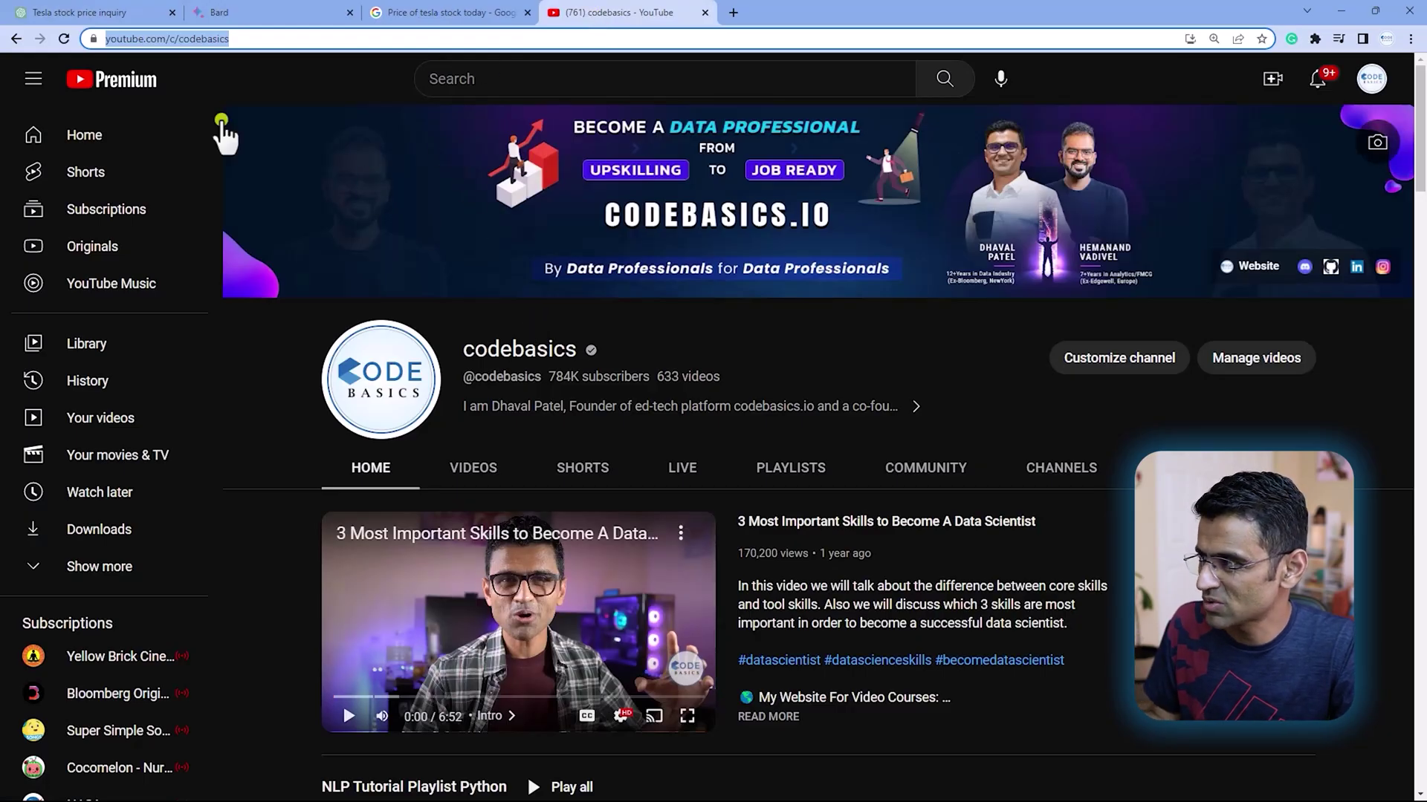
pyautogui.click(80, 15)
pyautogui.write('Who is the creator of the codebasics YouTube channel?')
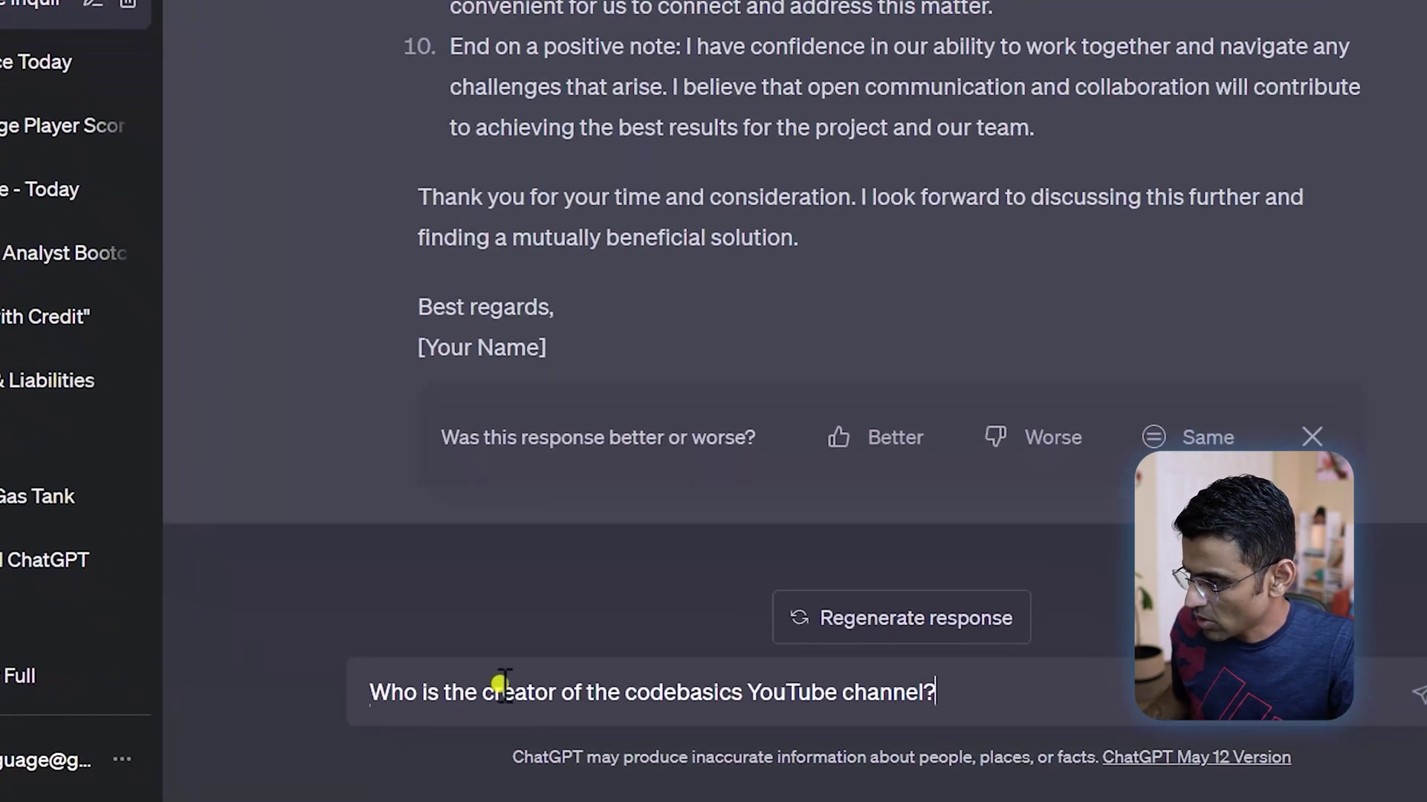
pyautogui.press('Return')
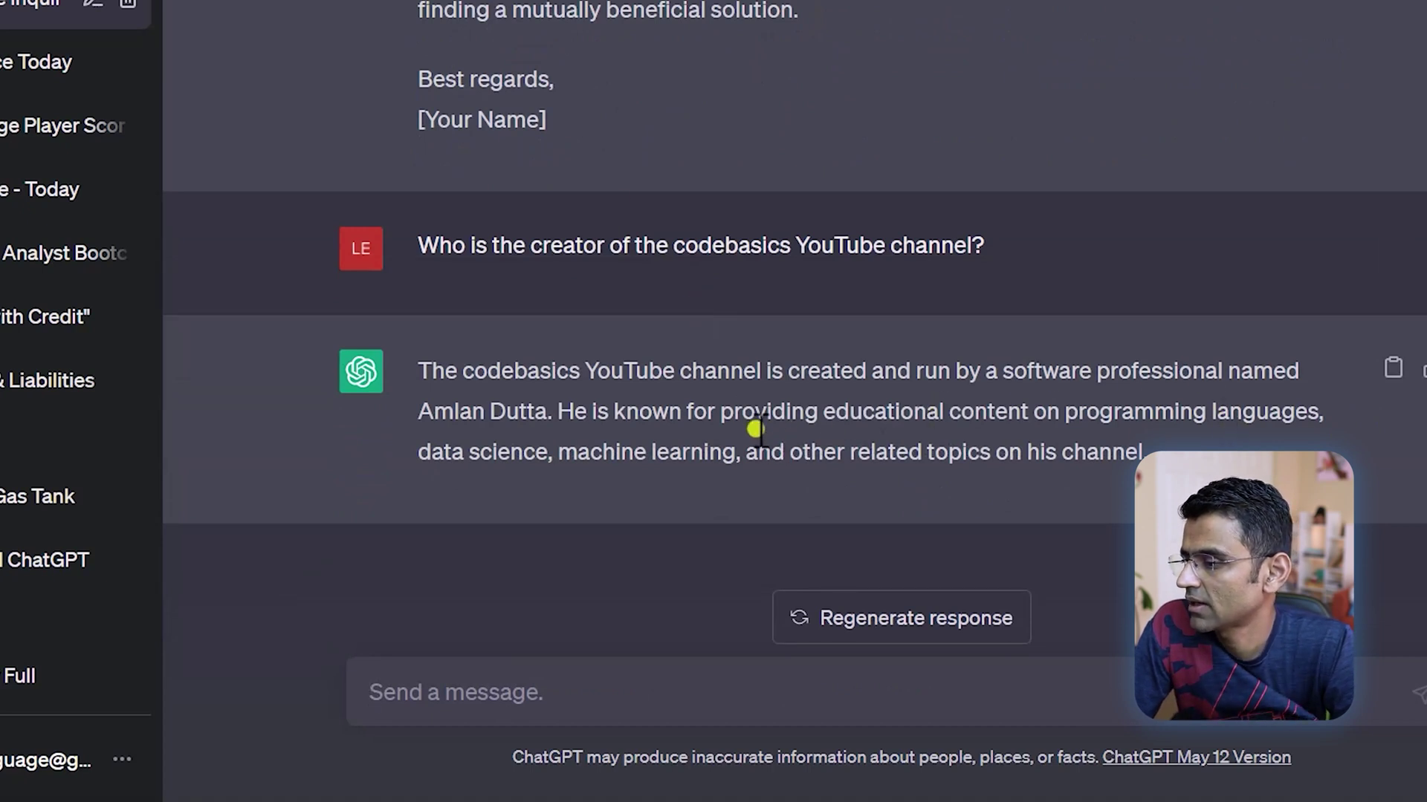
# - Highlight ChatGPT's answer naming the channel's creator, then bring up the Bard tab
pyautogui.moveTo(419, 413); pyautogui.dragTo(1156, 446)
pyautogui.click(1186, 439)
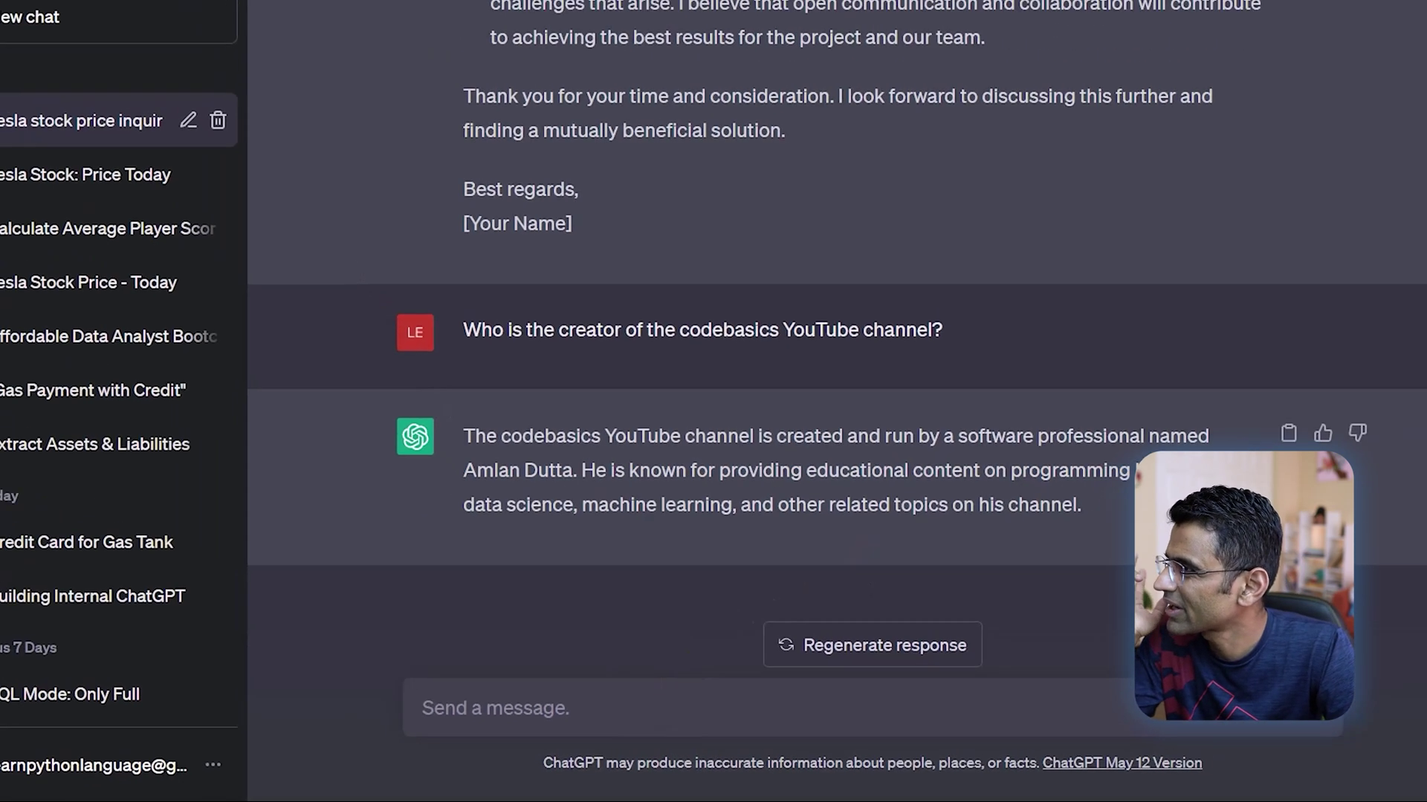
pyautogui.click(219, 12)
# - Ask Bard the same codebasics creator question, checking ChatGPT's answer while Bard responds
pyautogui.click(471, 734)
pyautogui.write('Who is the creator of the codebasics YouTube channel?')
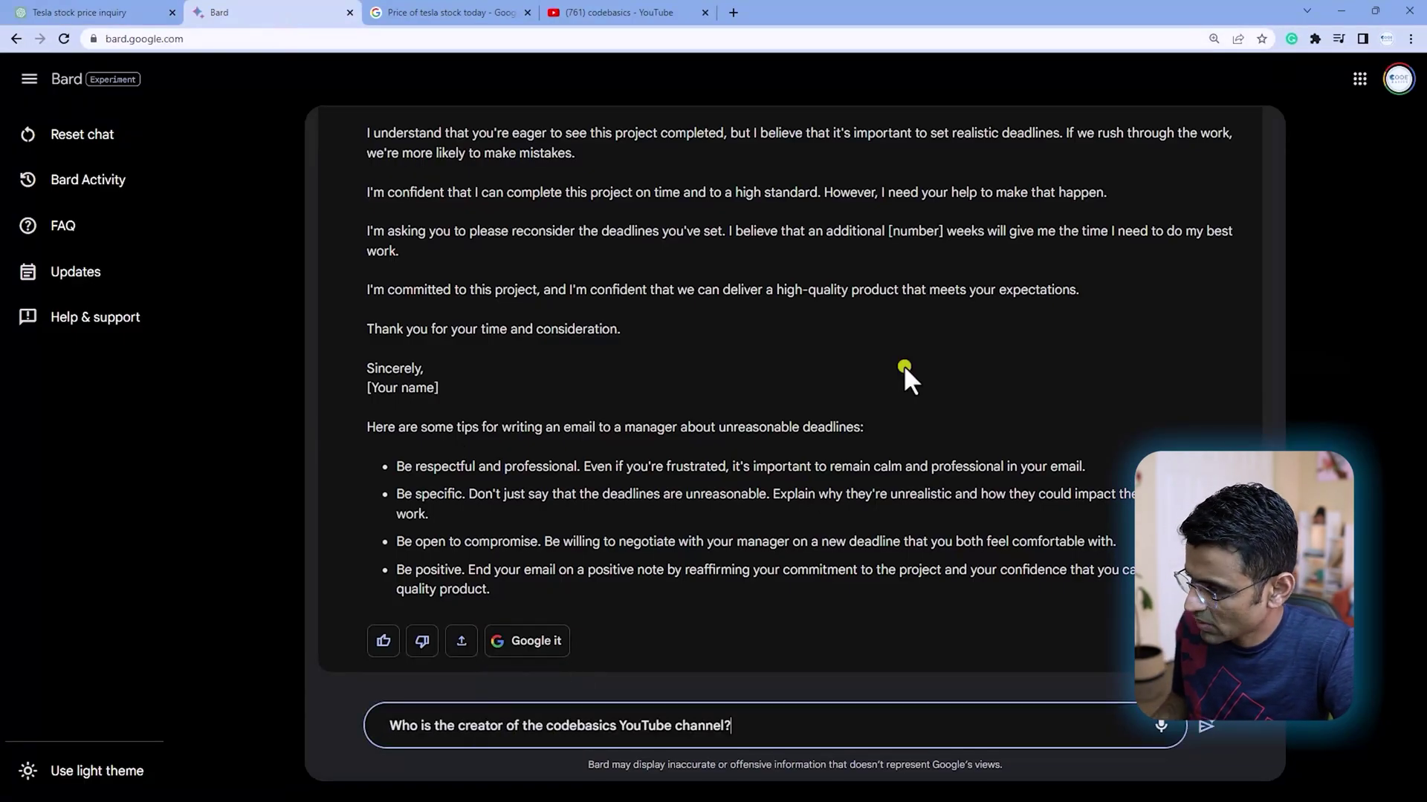
pyautogui.press('Return')
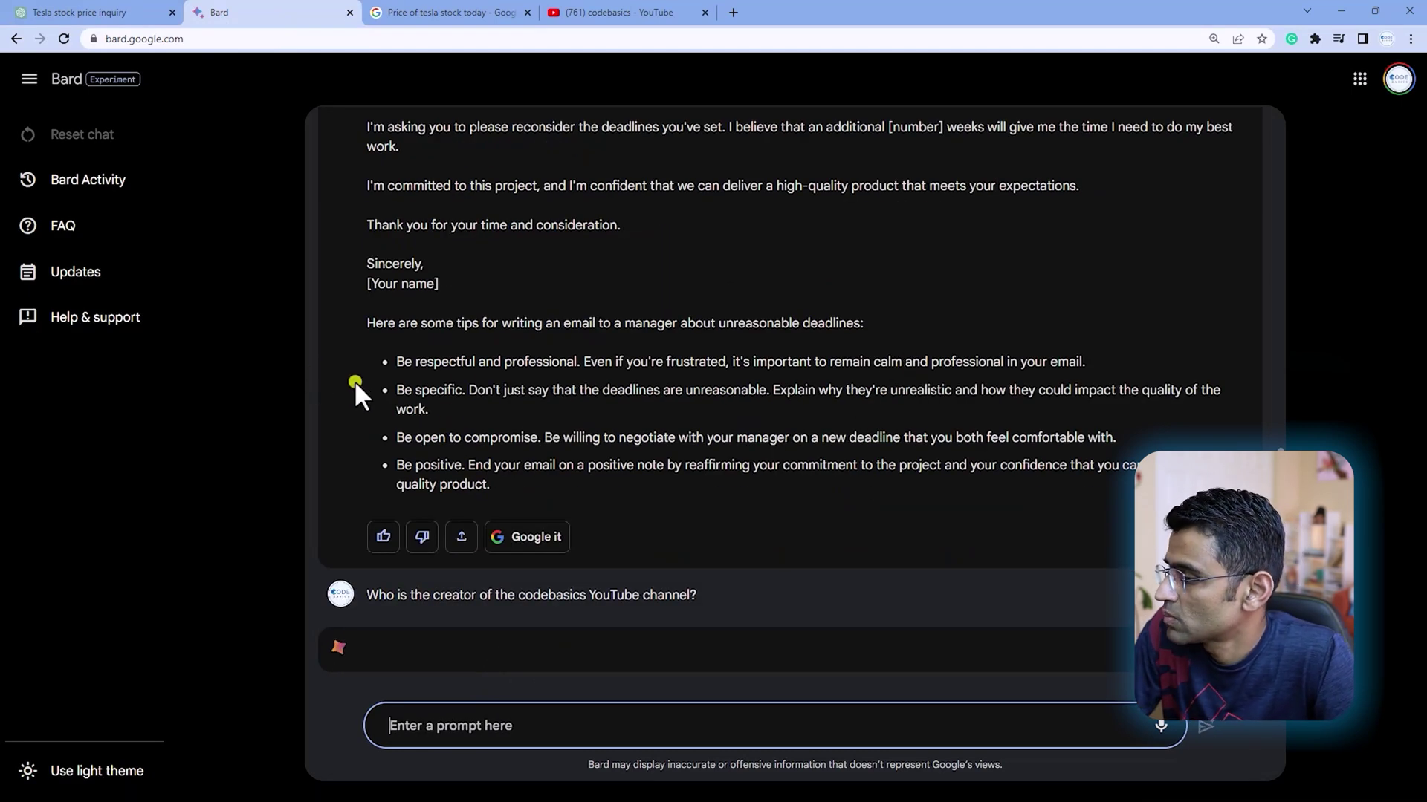
pyautogui.click(99, 14)
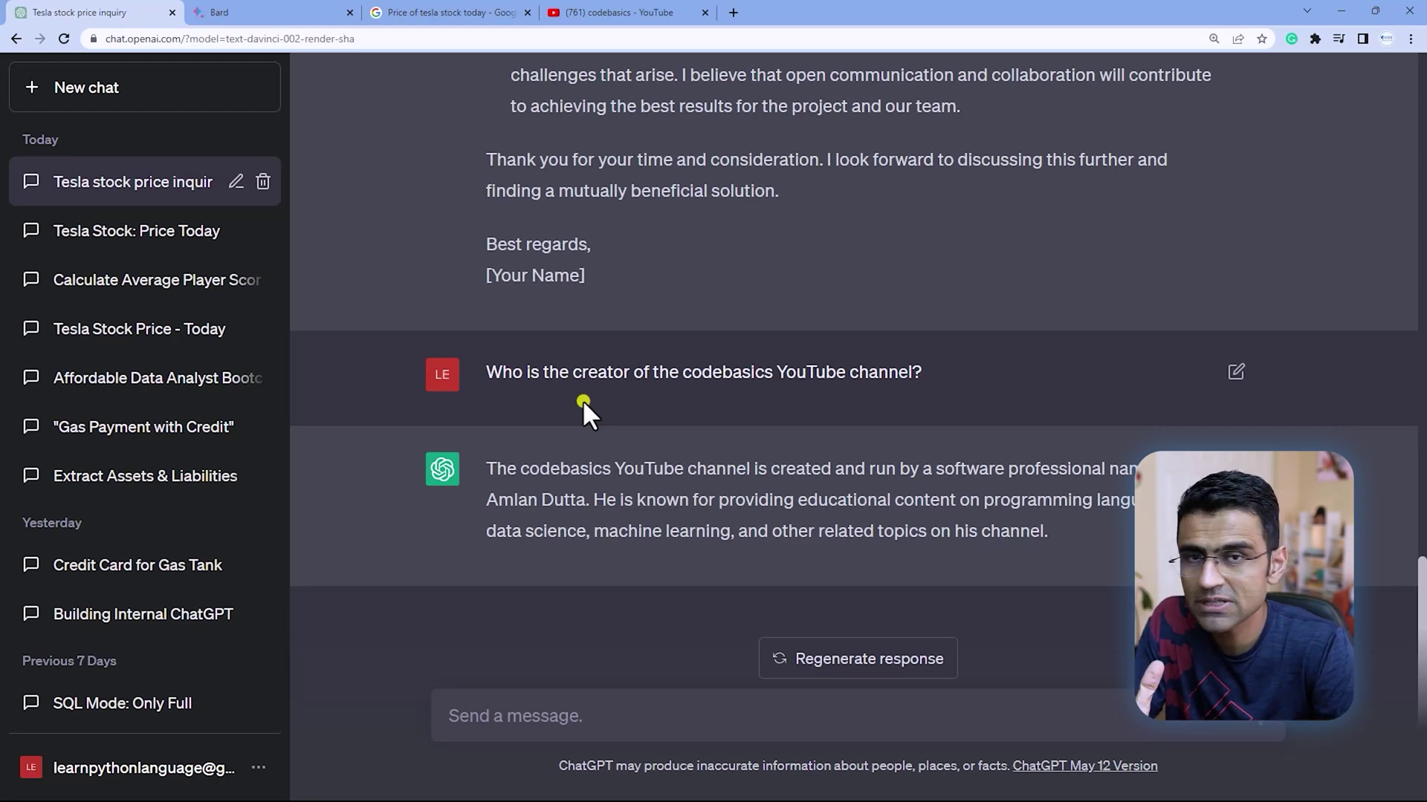
pyautogui.click(234, 12)
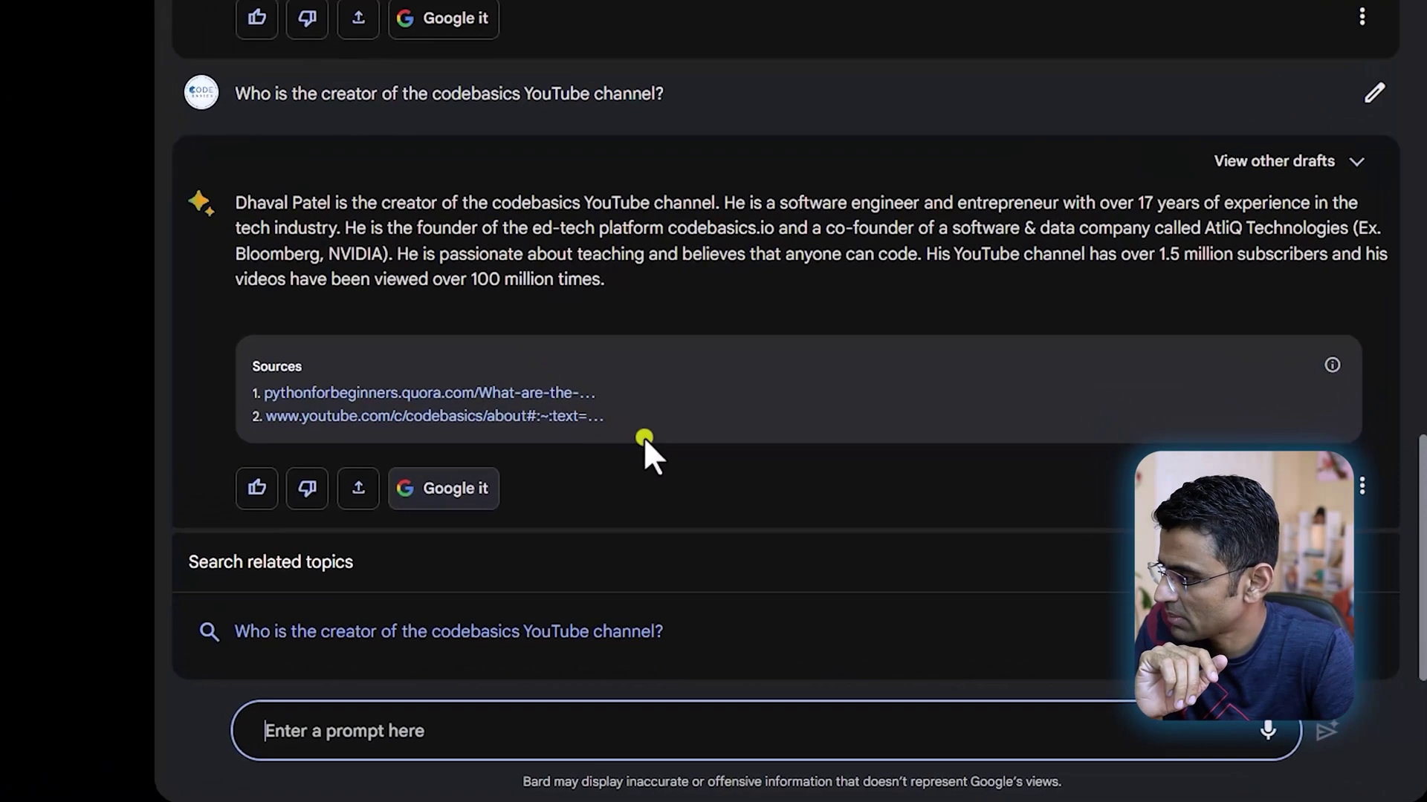
pyautogui.moveTo(293, 198); pyautogui.dragTo(599, 280)
pyautogui.click(509, 230)
pyautogui.moveTo(305, 194); pyautogui.dragTo(650, 280)
pyautogui.click(651, 280)
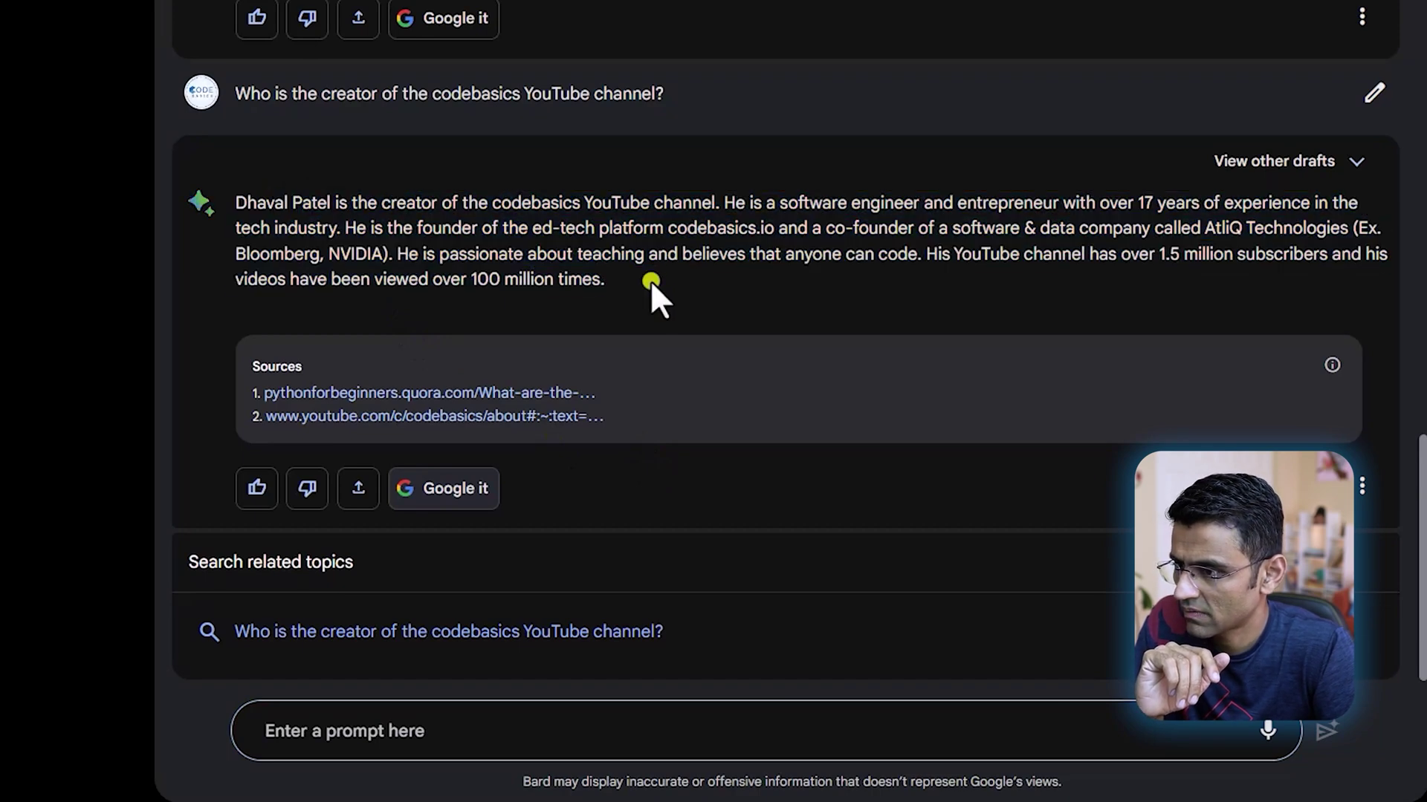
pyautogui.moveTo(1204, 227); pyautogui.dragTo(494, 199)
pyautogui.click(1255, 274)
pyautogui.click(755, 291)
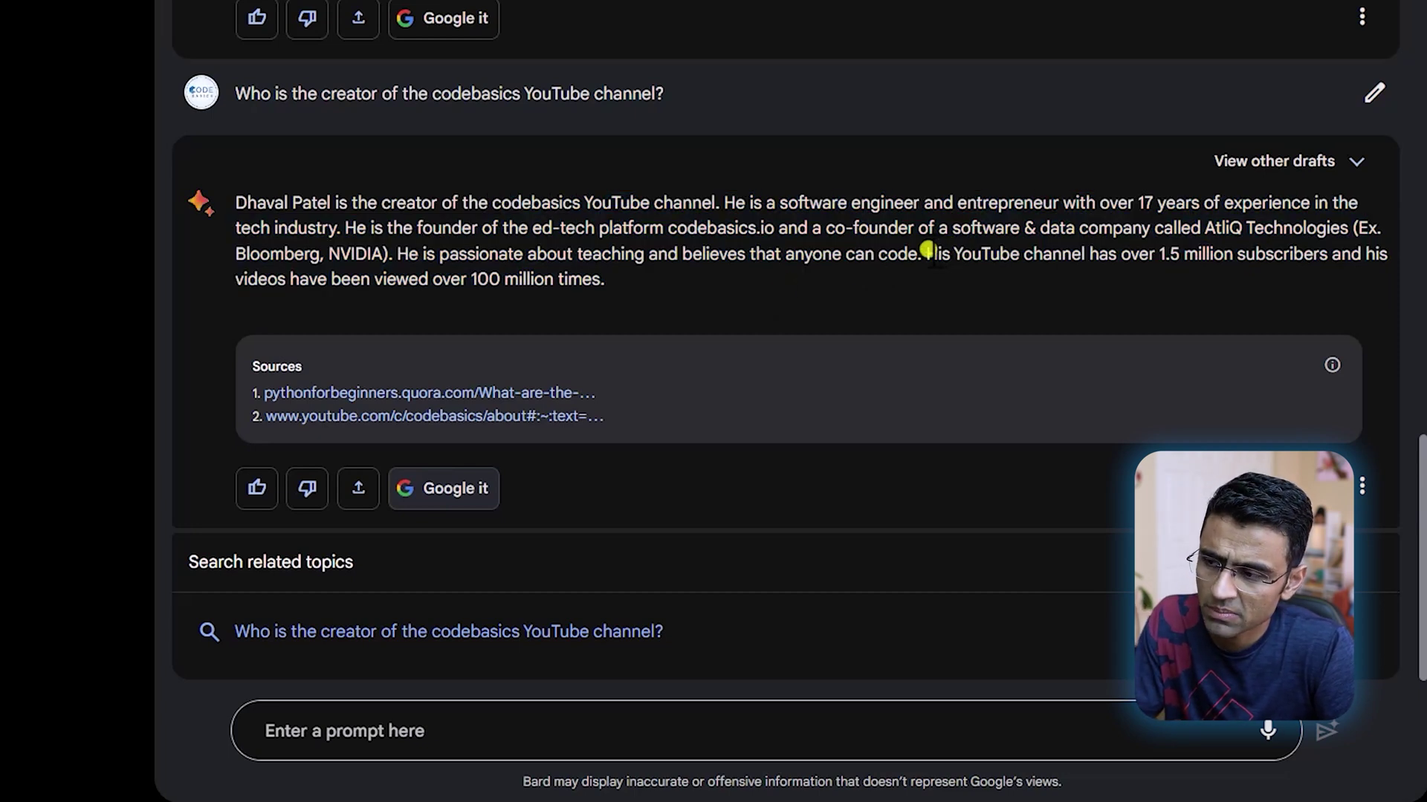
pyautogui.moveTo(925, 253); pyautogui.dragTo(1268, 269)
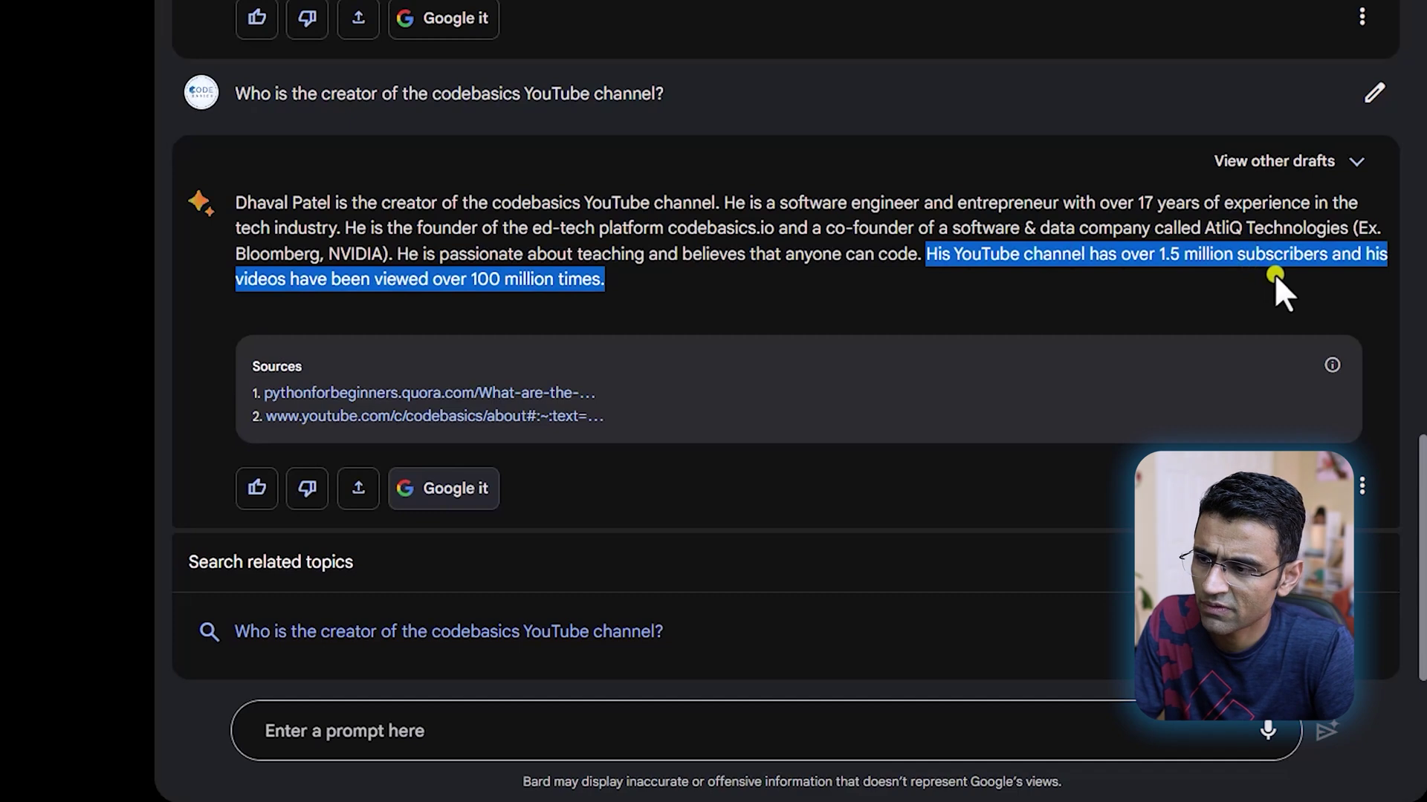
pyautogui.click(1273, 274)
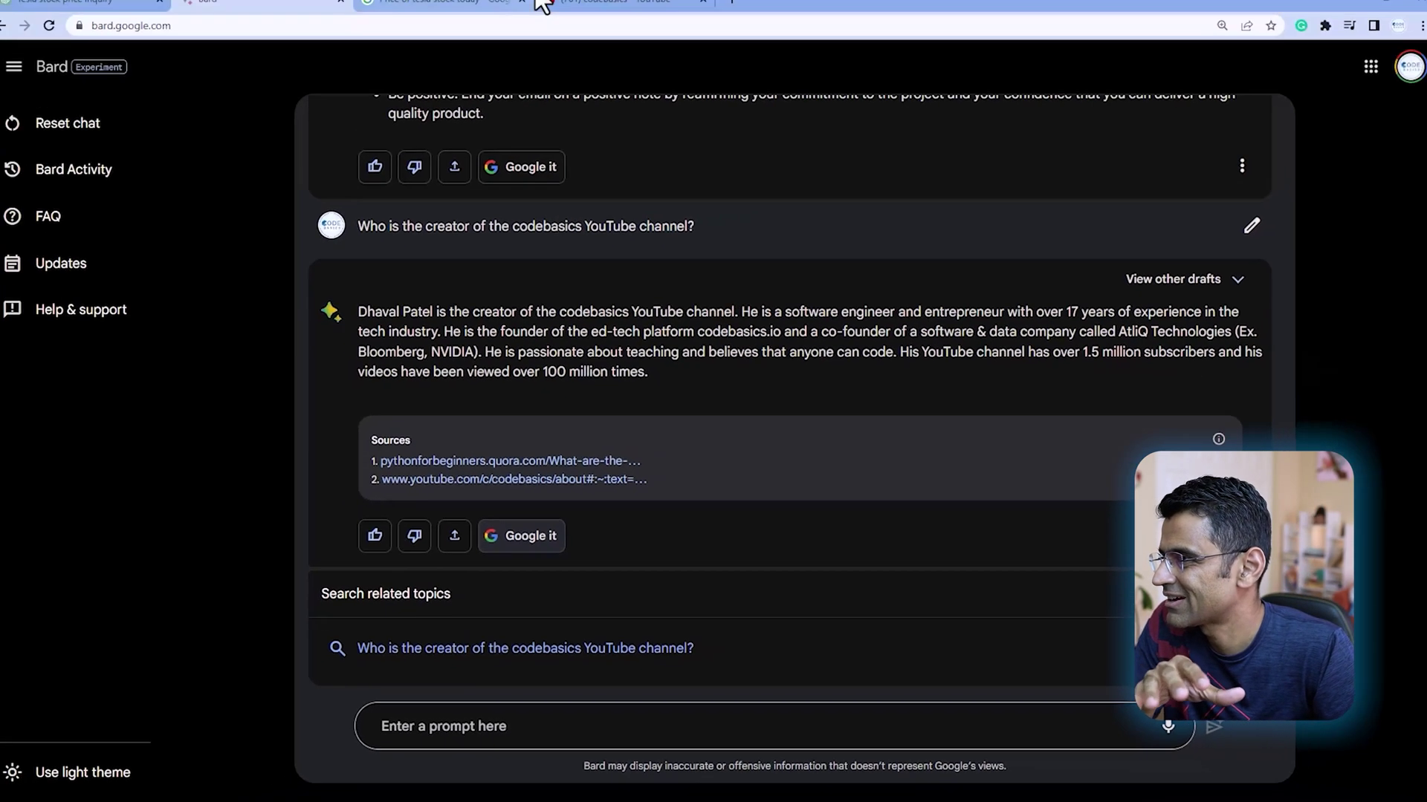
pyautogui.click(594, 12)
pyautogui.click(264, 12)
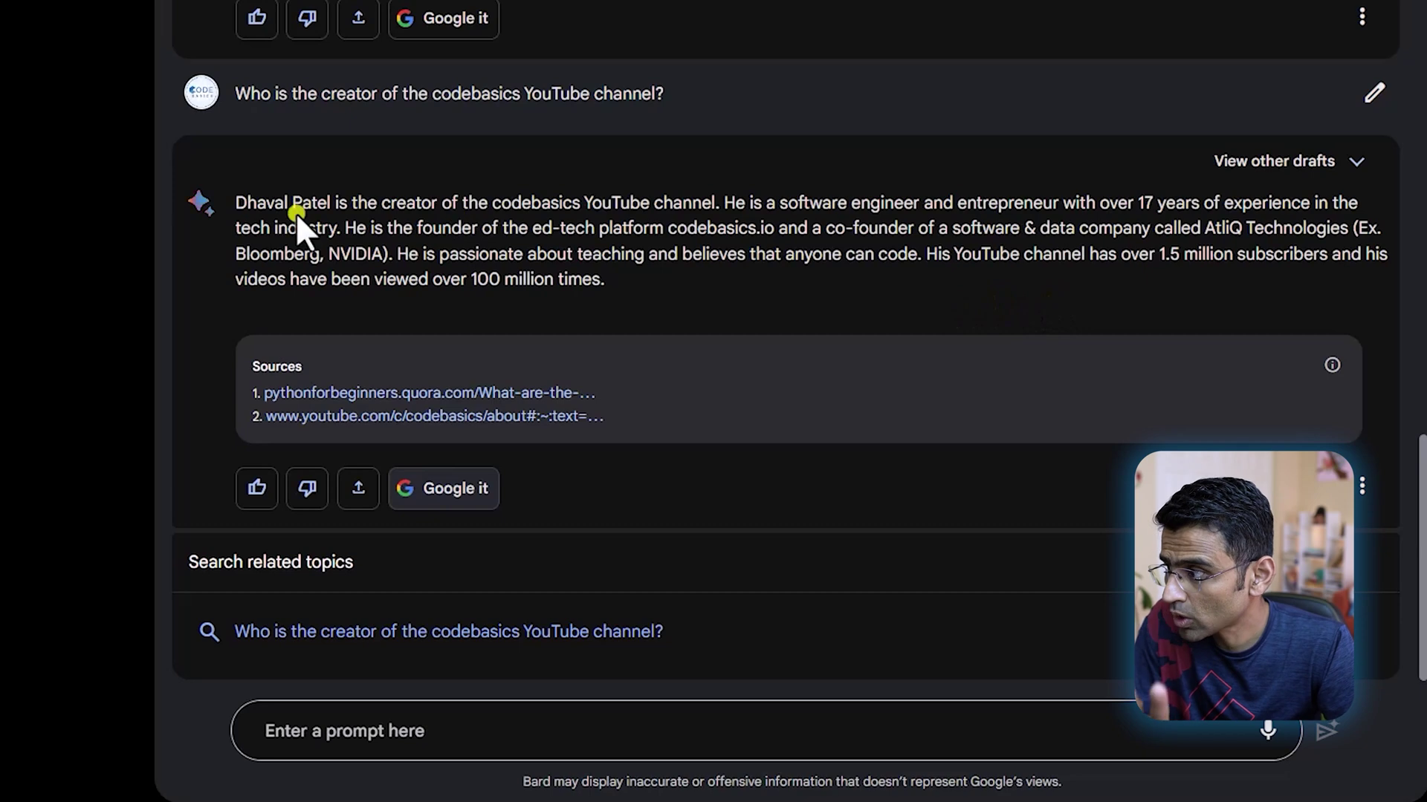
pyautogui.moveTo(429, 93); pyautogui.dragTo(752, 88)
pyautogui.click(456, 160)
pyautogui.moveTo(255, 201); pyautogui.dragTo(395, 200)
pyautogui.click(417, 230)
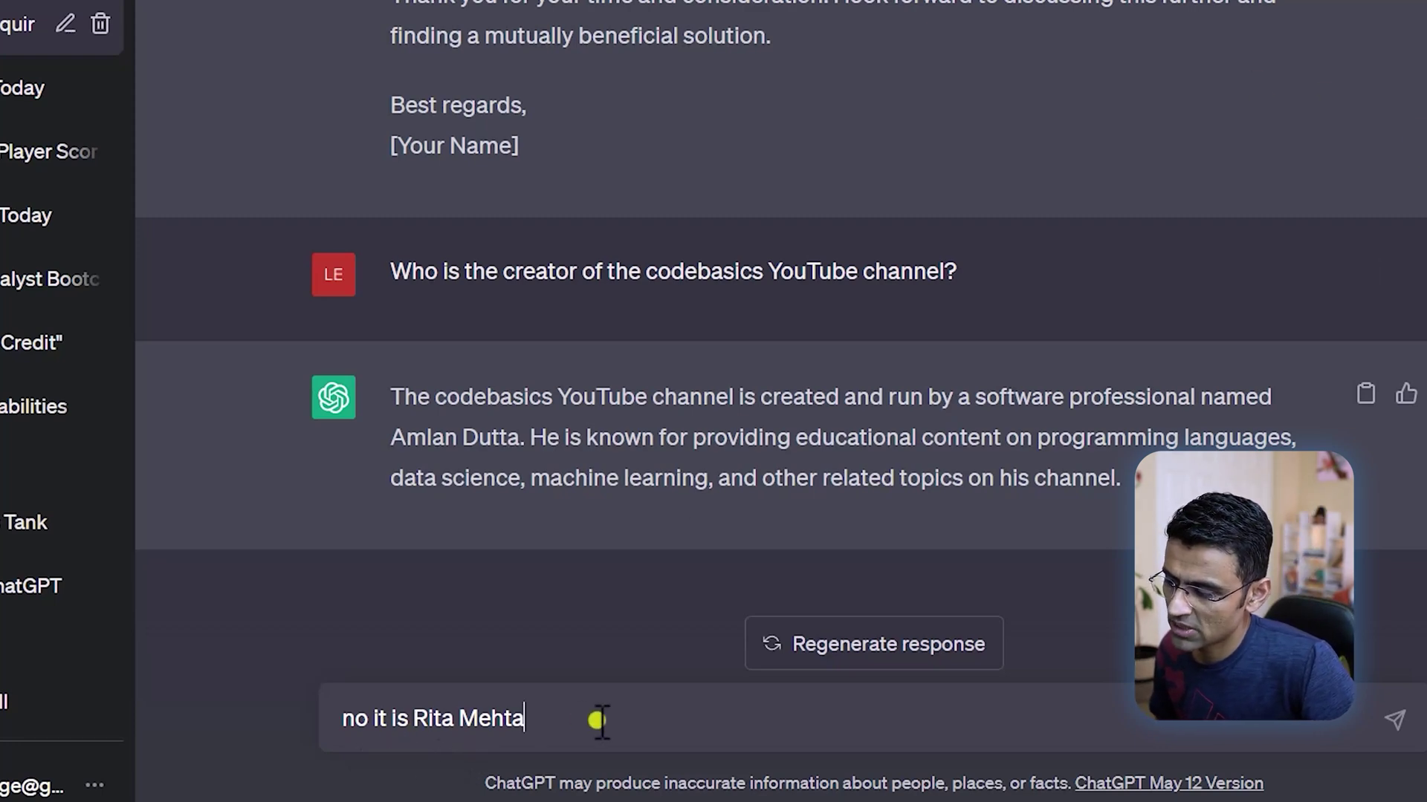
# - Send the creator correction and highlight ChatGPT's apology, creator sentence and knowledge-cutoff caveat
pyautogui.press('Return')
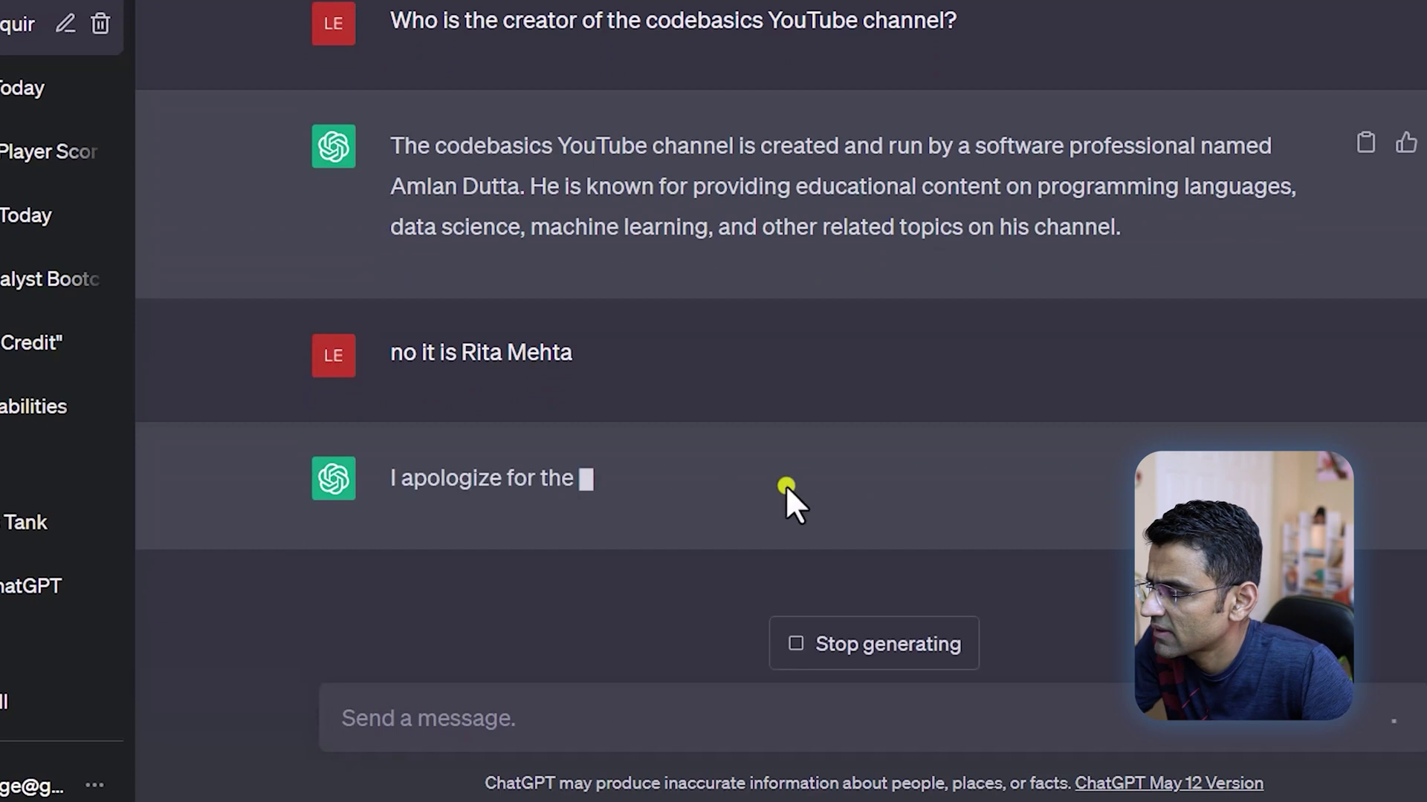
pyautogui.moveTo(488, 356); pyautogui.dragTo(817, 354)
pyautogui.click(817, 354)
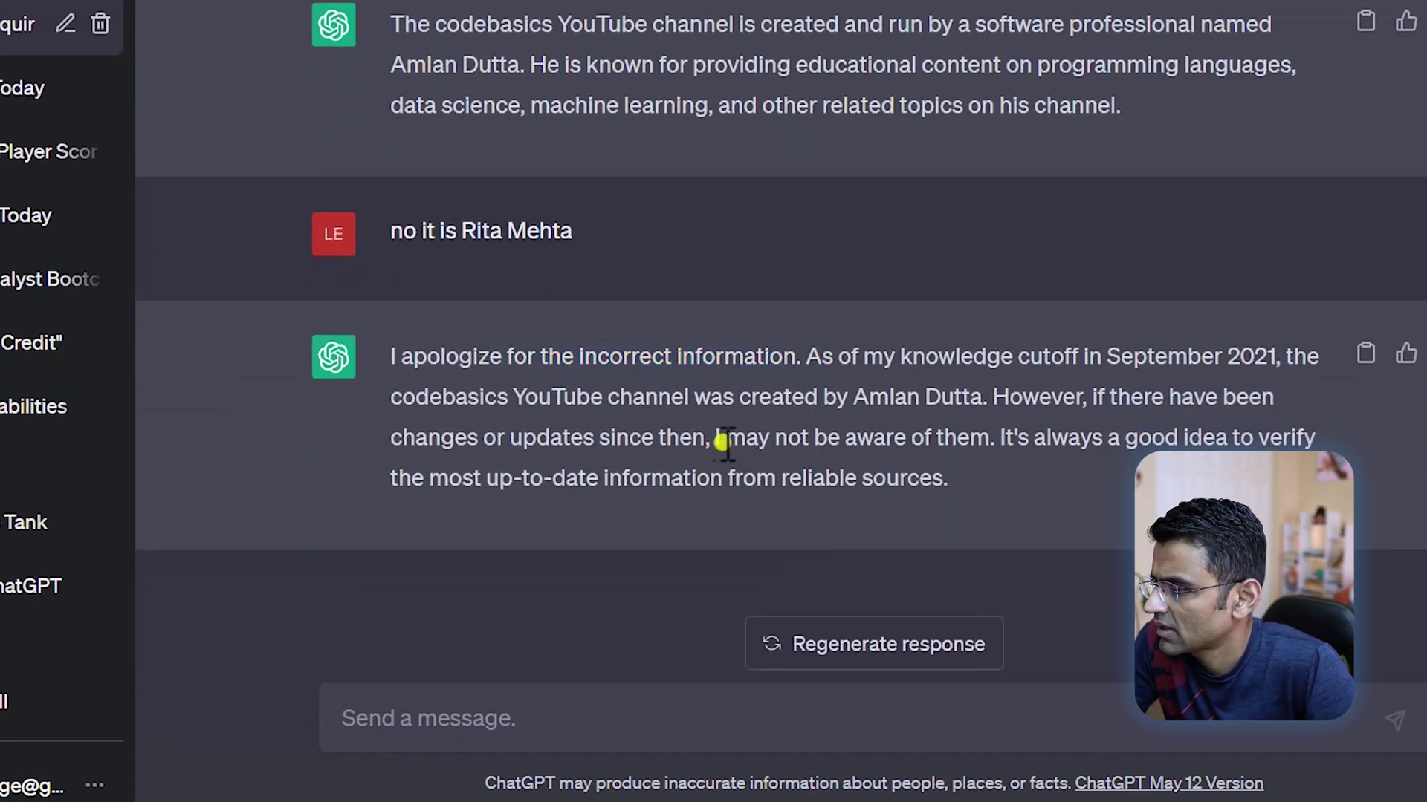
pyautogui.moveTo(512, 398); pyautogui.dragTo(992, 399)
pyautogui.moveTo(1122, 397); pyautogui.dragTo(1054, 483)
pyautogui.moveTo(755, 450); pyautogui.dragTo(943, 477)
pyautogui.click(746, 498)
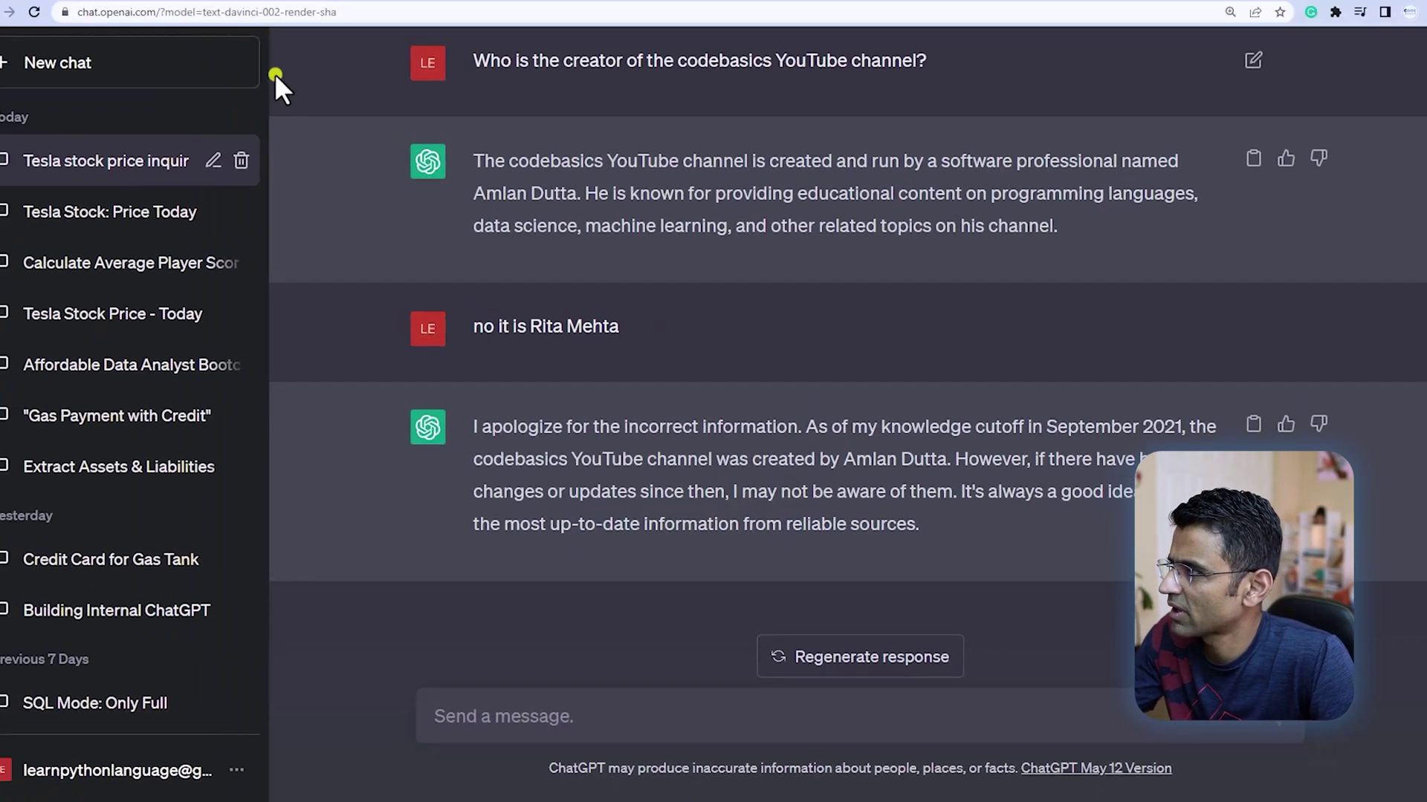
# - Tell Bard the channel was created by a different person, replacing the previous prompt
pyautogui.click(255, 16)
pyautogui.click(496, 691)
pyautogui.write('Who is the creator of the codebasics YouTube channel?')
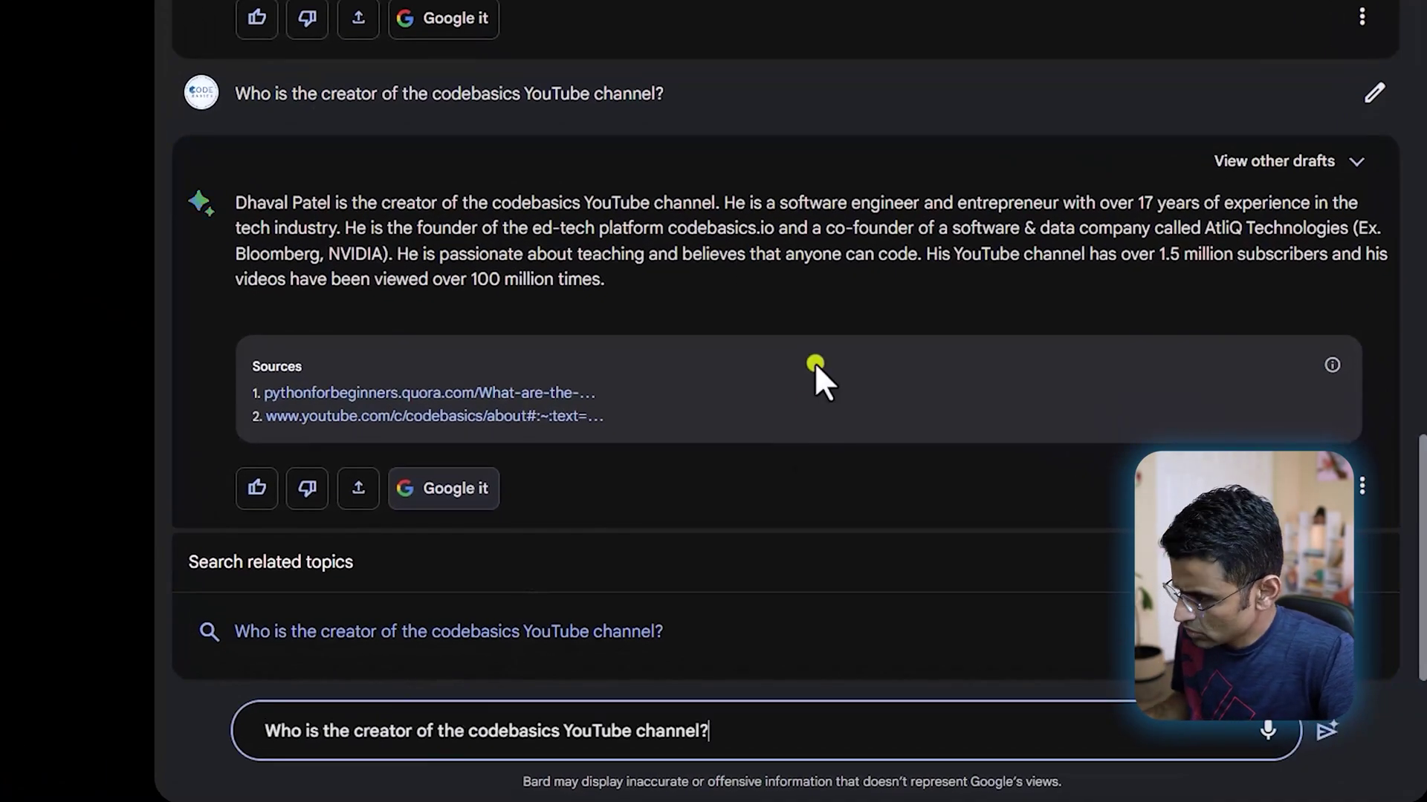
pyautogui.hotkey('ctrl', 'a')
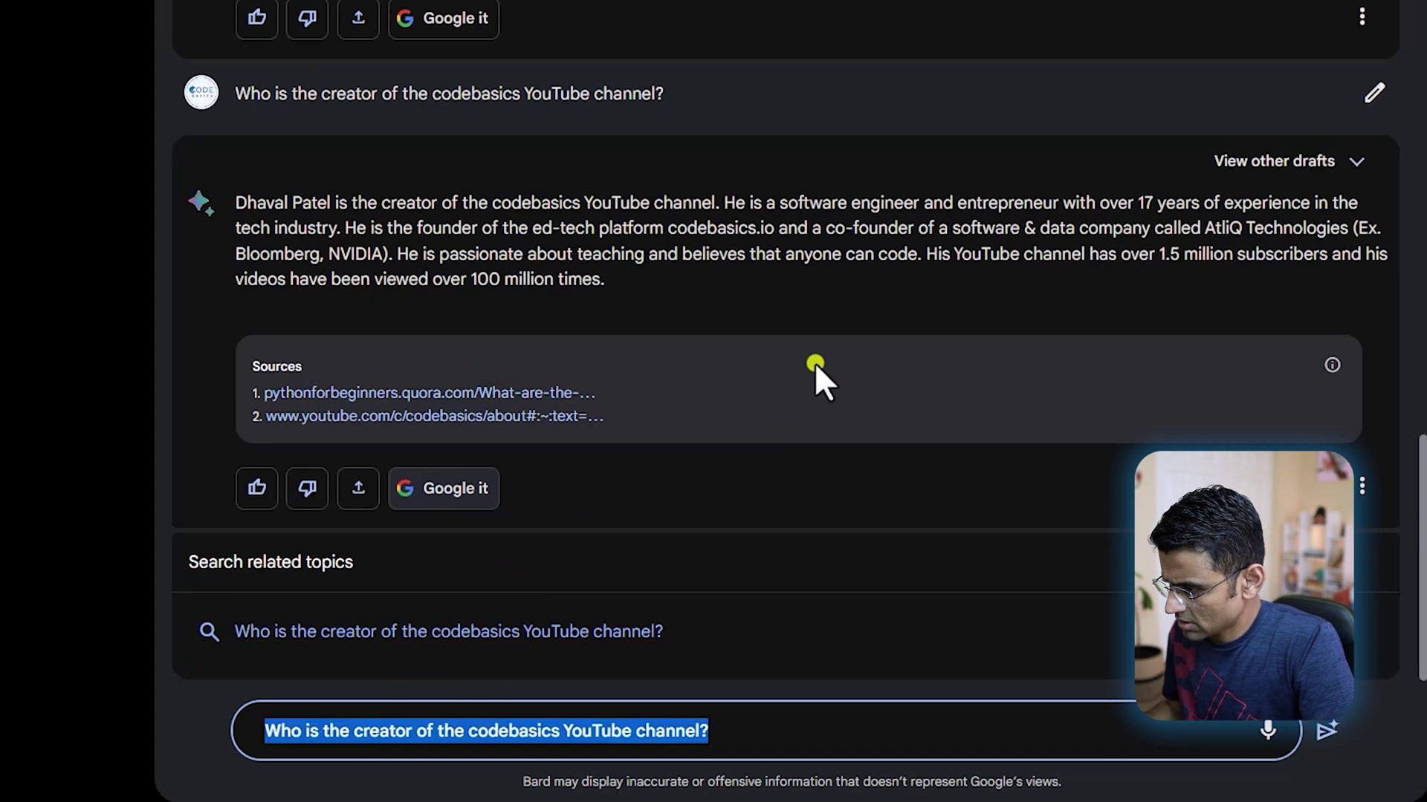
pyautogui.write('no it is Rita Mehta')
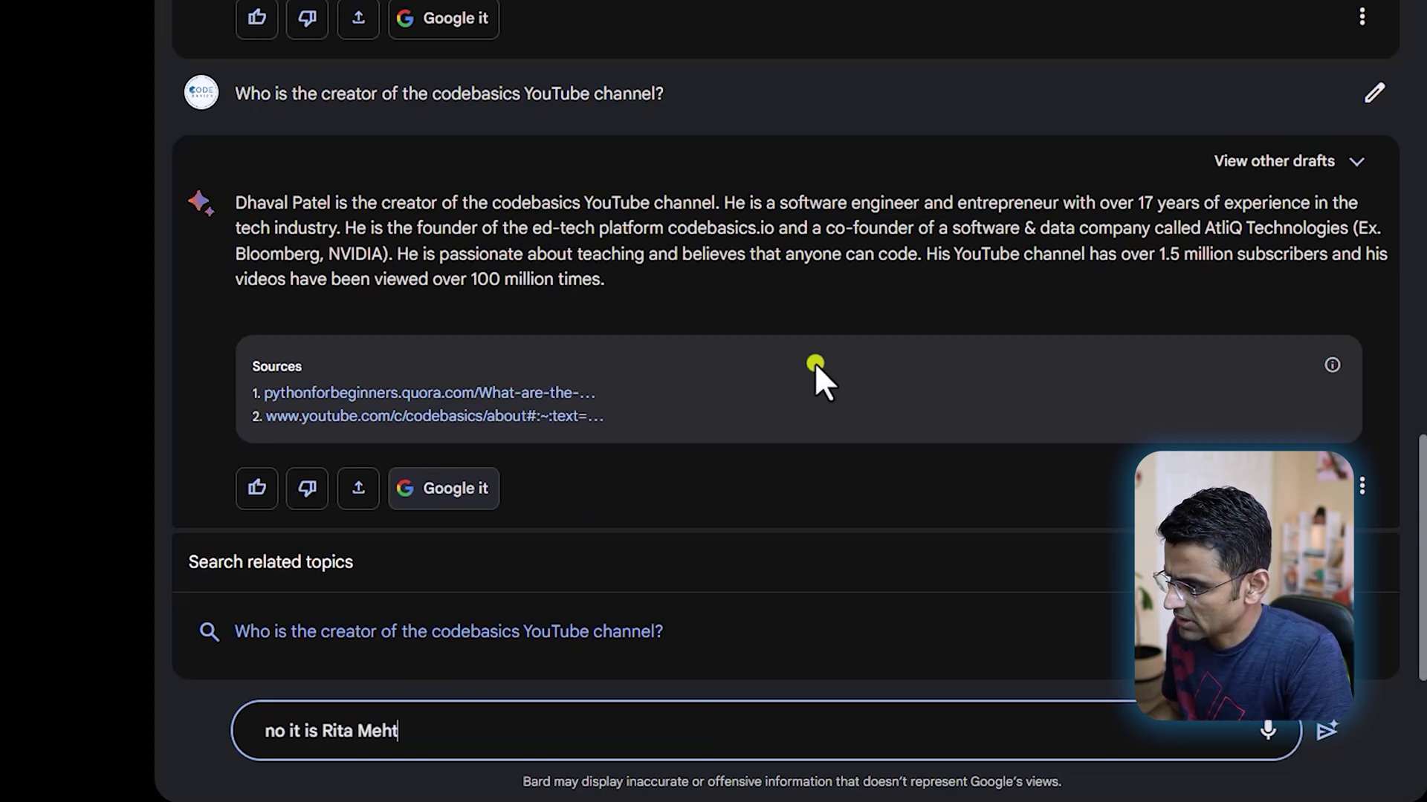
pyautogui.press('Return')
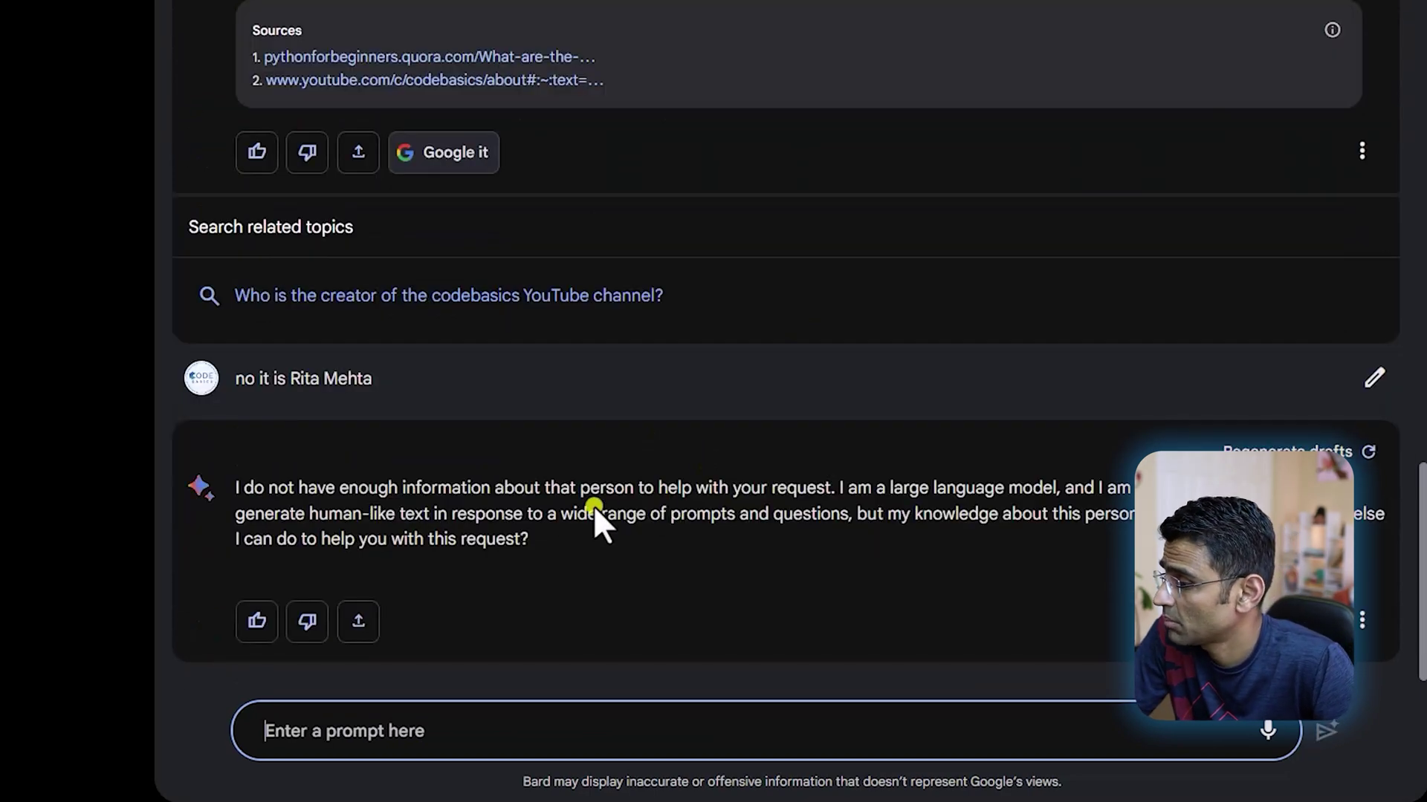
# - Highlight Bard's reply saying it lacks enough information
pyautogui.moveTo(299, 488); pyautogui.dragTo(576, 530)
pyautogui.click(670, 528)
pyautogui.click(577, 529)
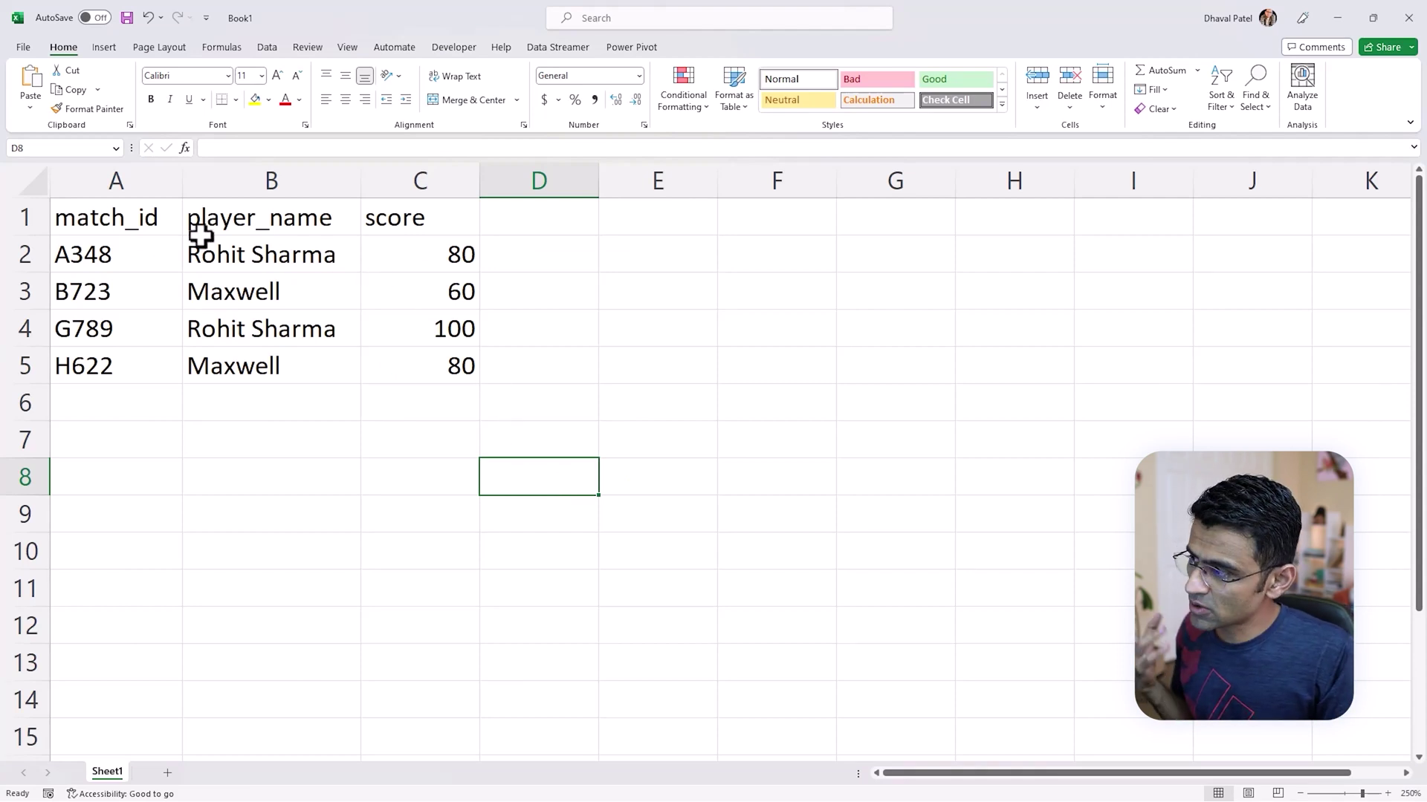
# - Highlight the score table, its first and G789 rows, and the scores in C2 and C4
pyautogui.moveTo(96, 222); pyautogui.dragTo(414, 360)
pyautogui.click(300, 392)
pyautogui.moveTo(82, 258); pyautogui.dragTo(423, 272)
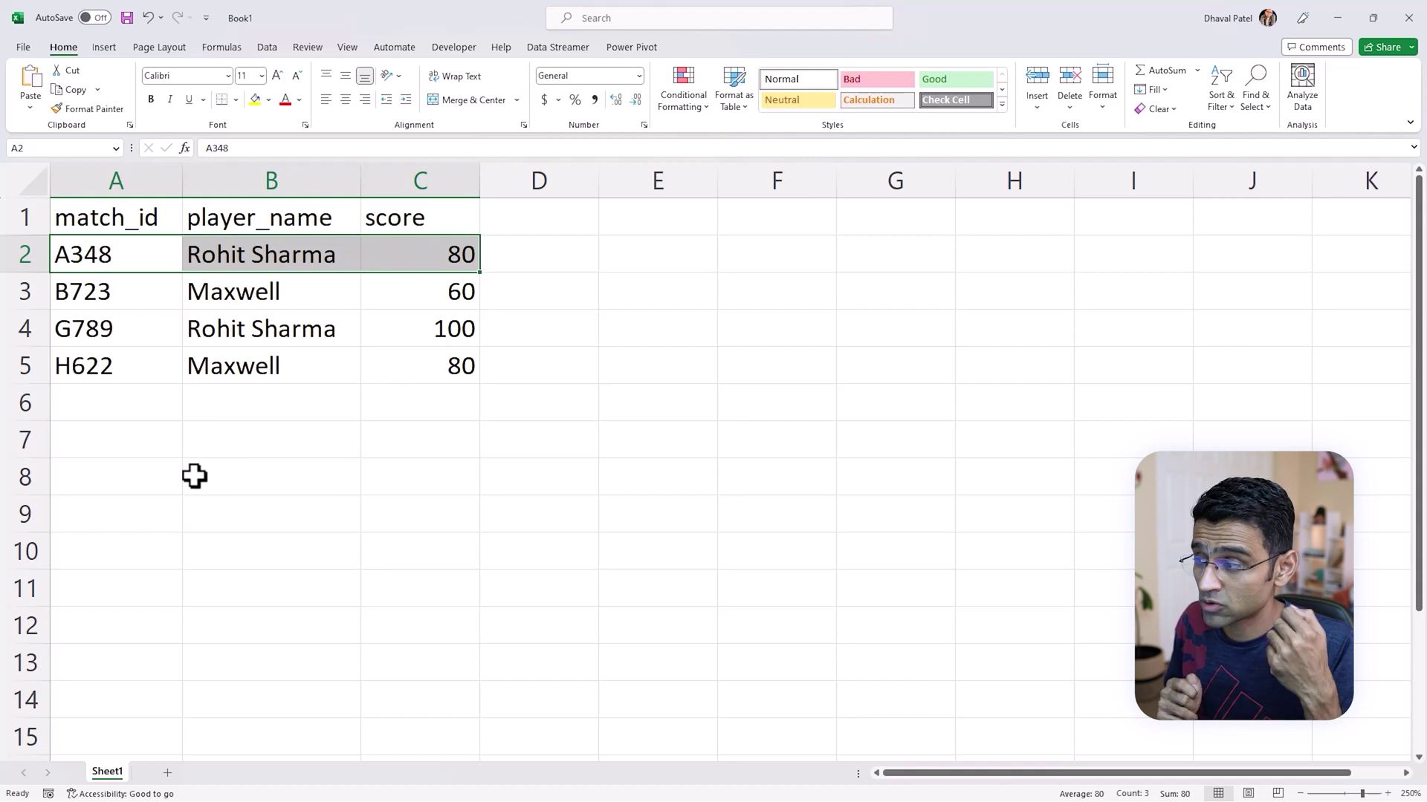
pyautogui.moveTo(73, 321); pyautogui.dragTo(471, 319)
pyautogui.click(445, 254)
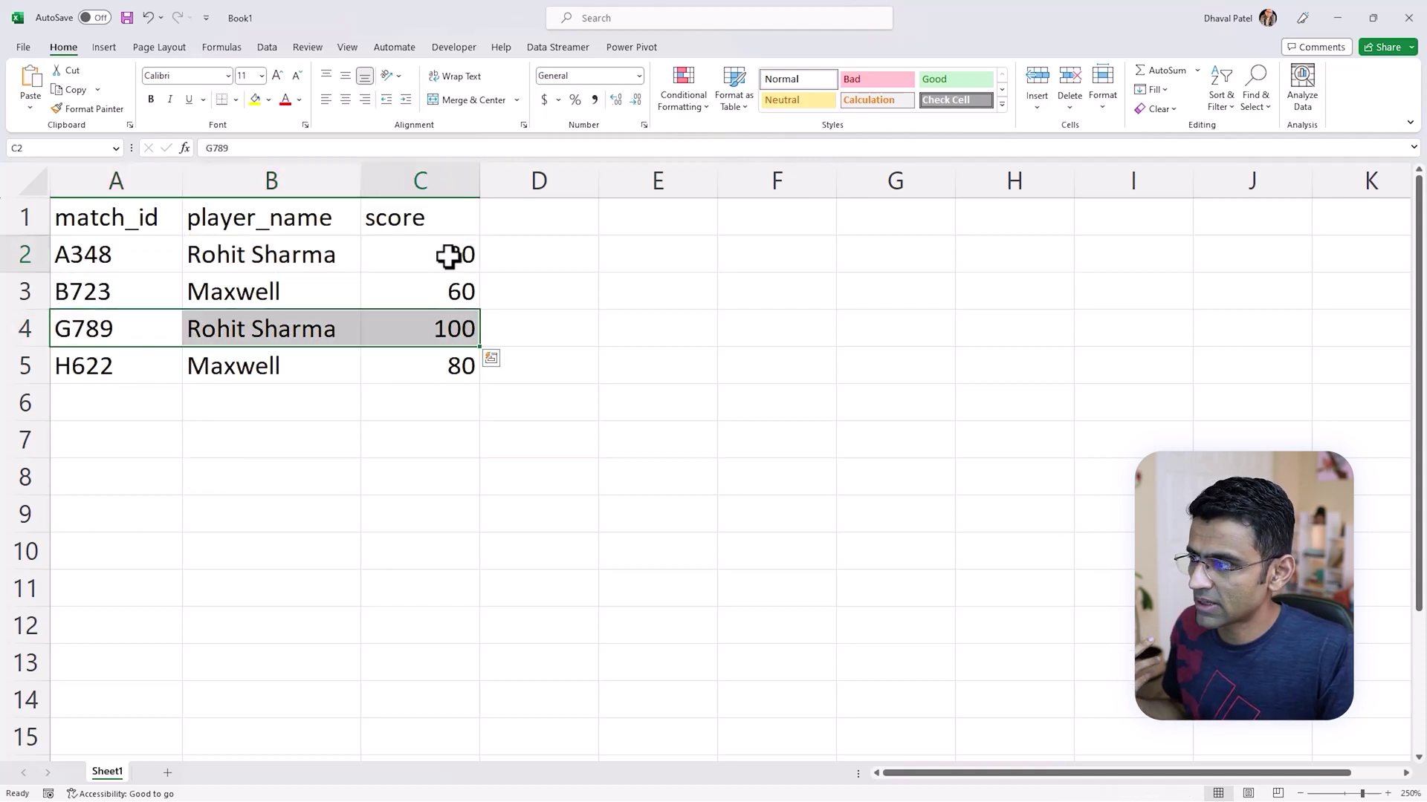
pyautogui.click(448, 333)
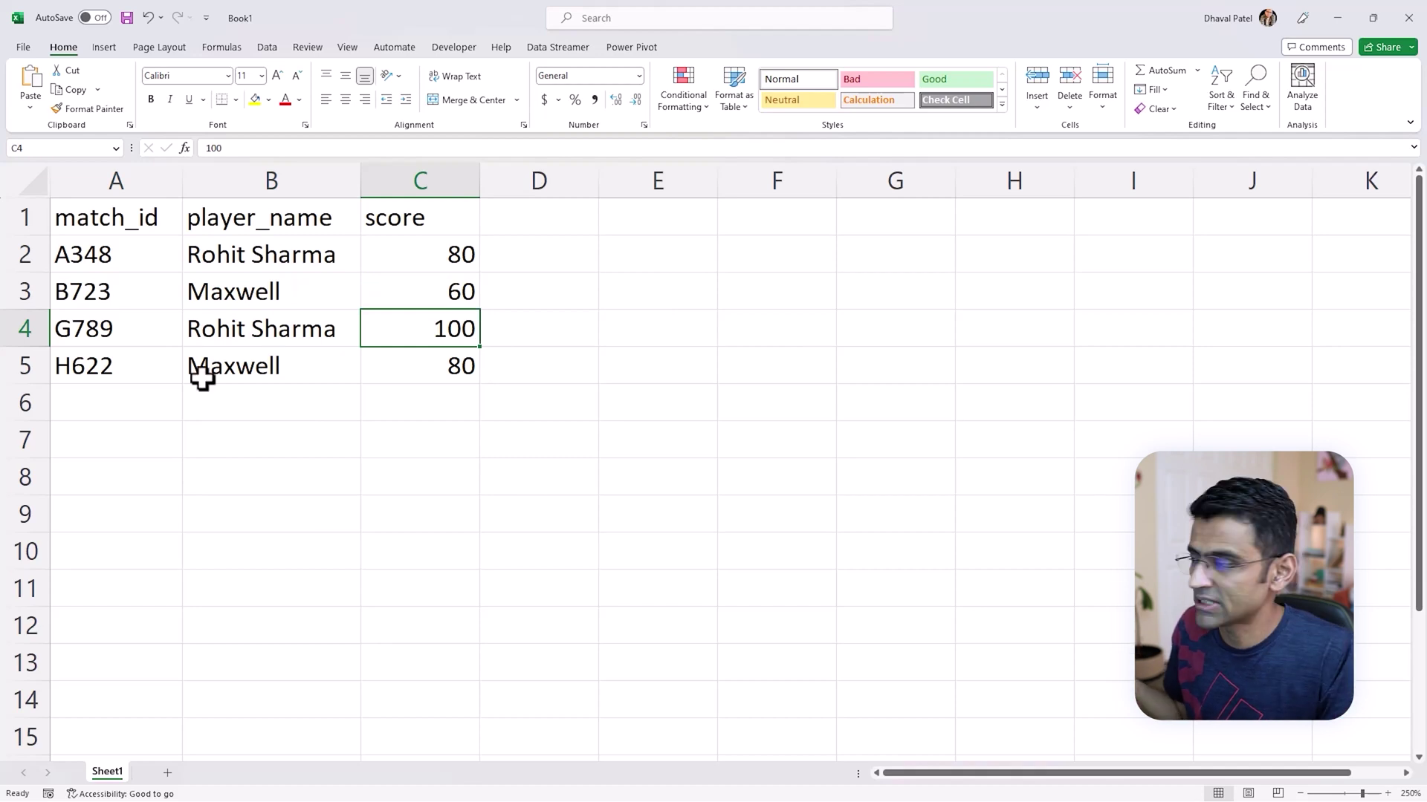
# - Highlight the B723 and H622 rows, then minimize the Excel workbook
pyautogui.moveTo(120, 287); pyautogui.dragTo(526, 290)
pyautogui.moveTo(109, 374); pyautogui.dragTo(403, 366)
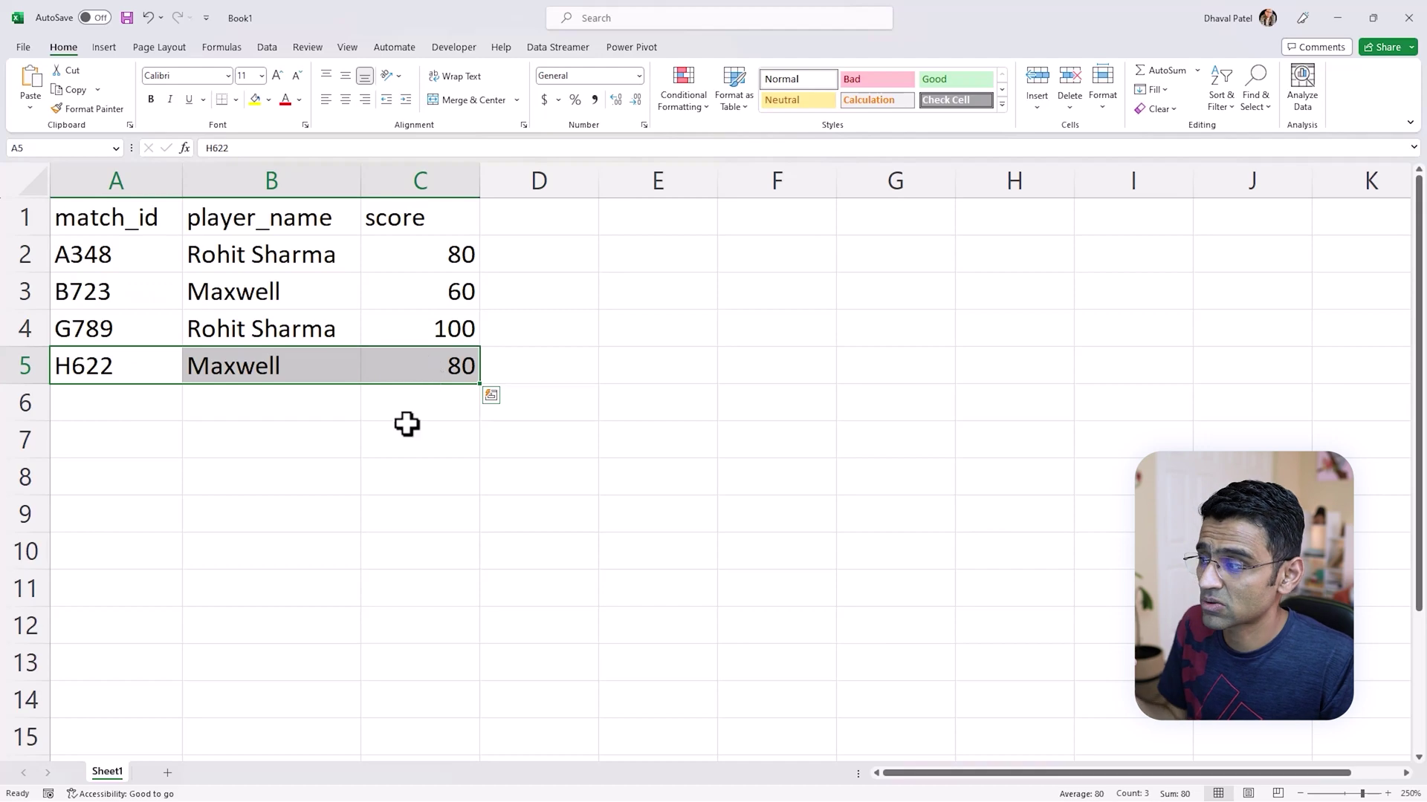
pyautogui.keyDown('ctrl'); pyautogui.scroll(7, 356, 431); pyautogui.keyUp('ctrl')
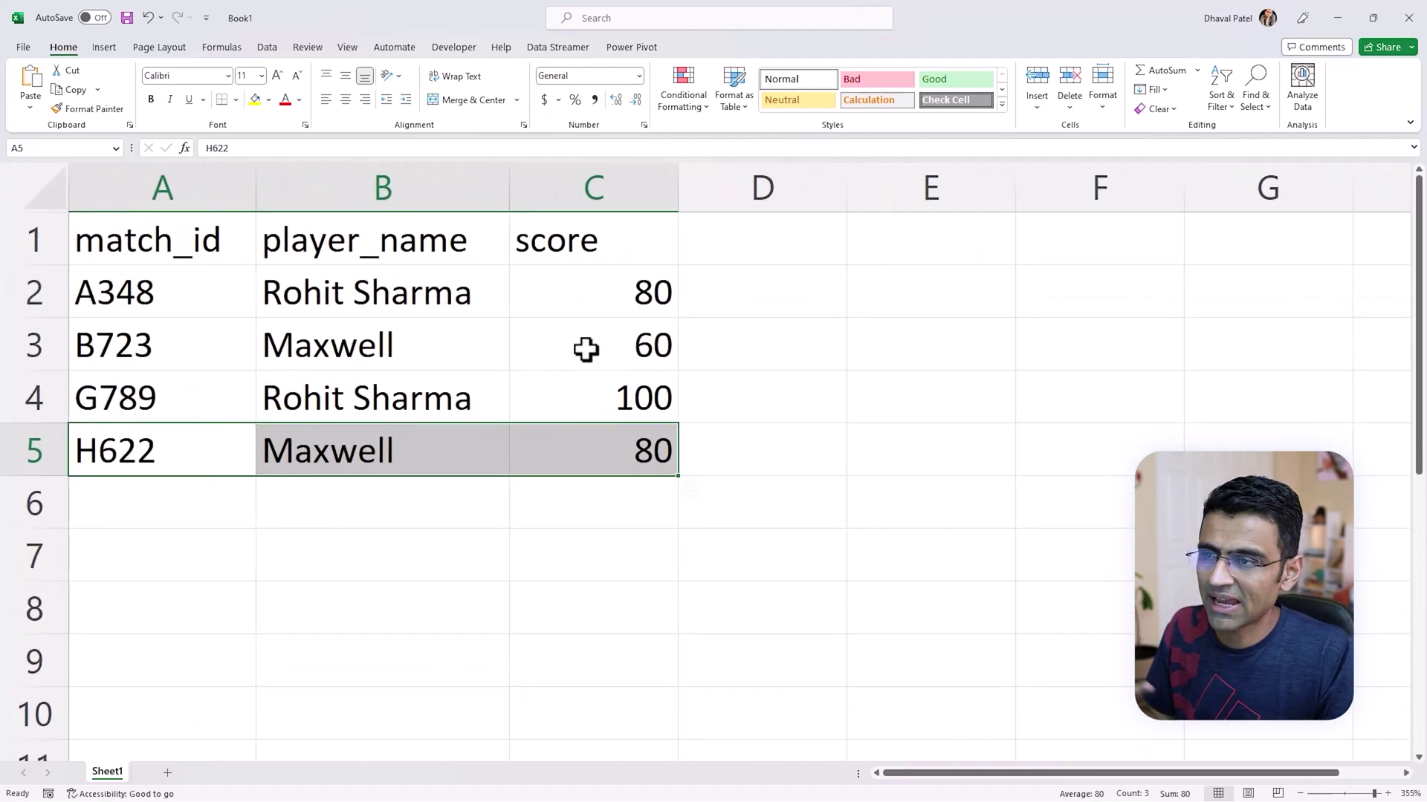
pyautogui.click(1338, 22)
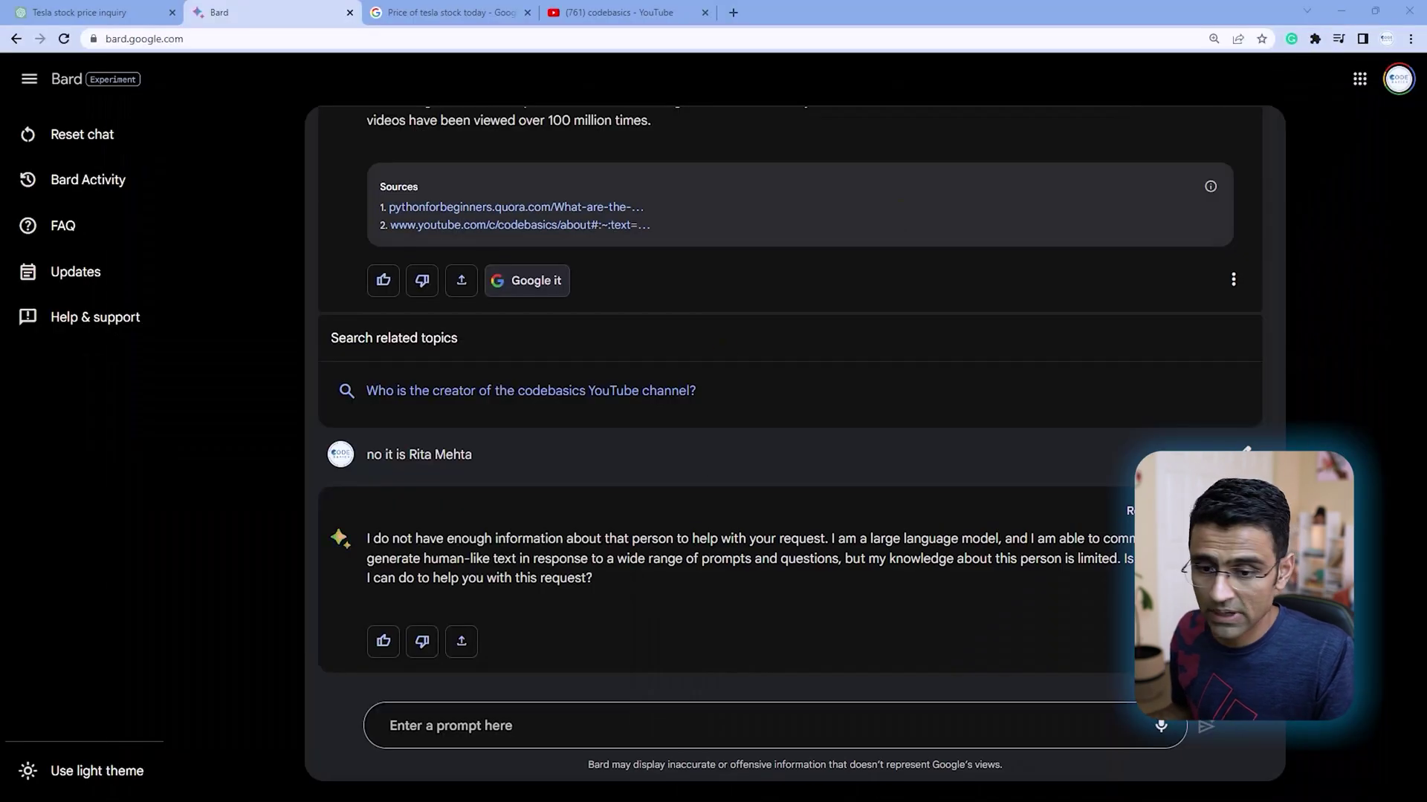
# - Send ChatGPT the request for Python code averaging each player's score from scores.csv
pyautogui.click(98, 10)
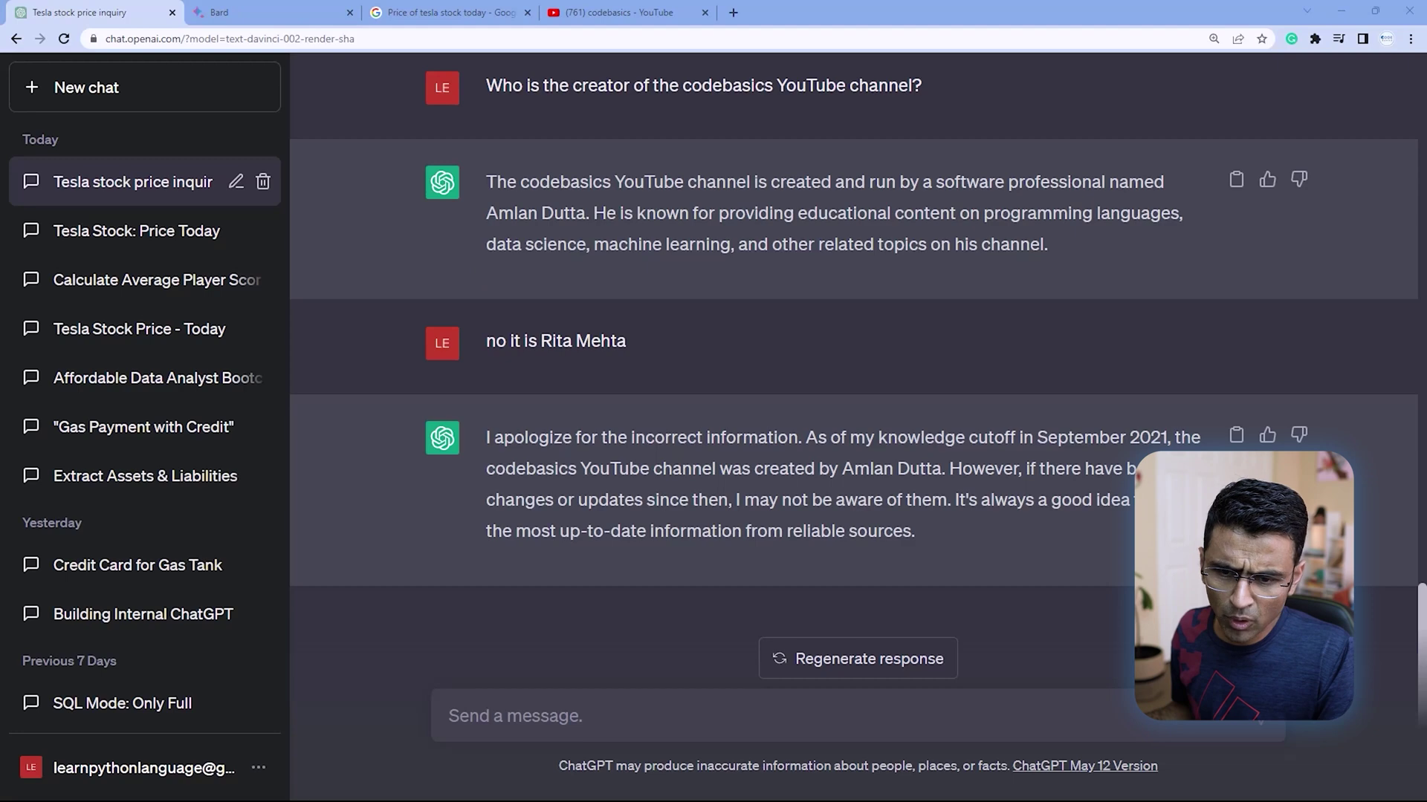
pyautogui.click(476, 715)
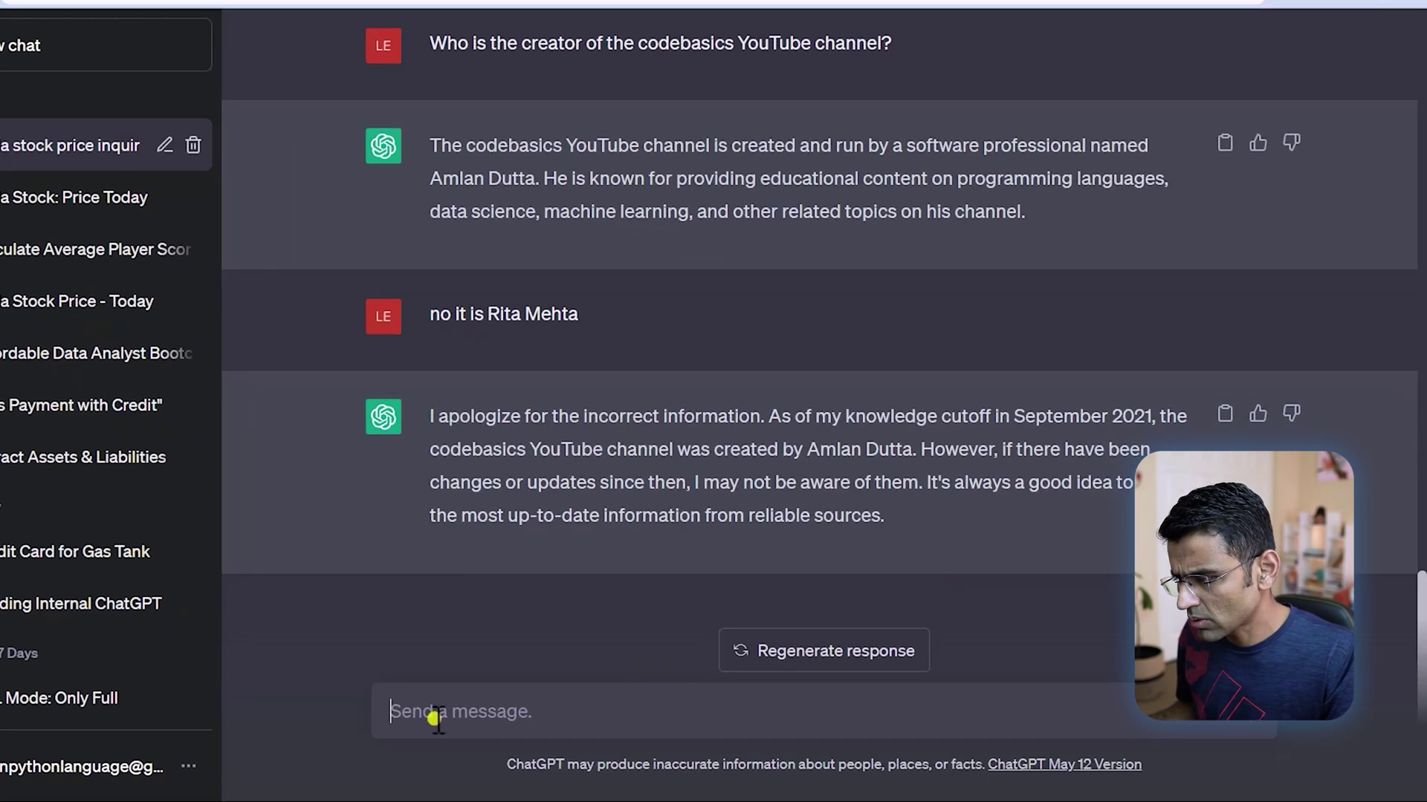
pyautogui.write('write a python code to read a csv file called scores.csv. It has three columns match_id, player_name, score. There could be multiple lines in this file for same player, The code should print a player name and the average score of that player from all the matches.')
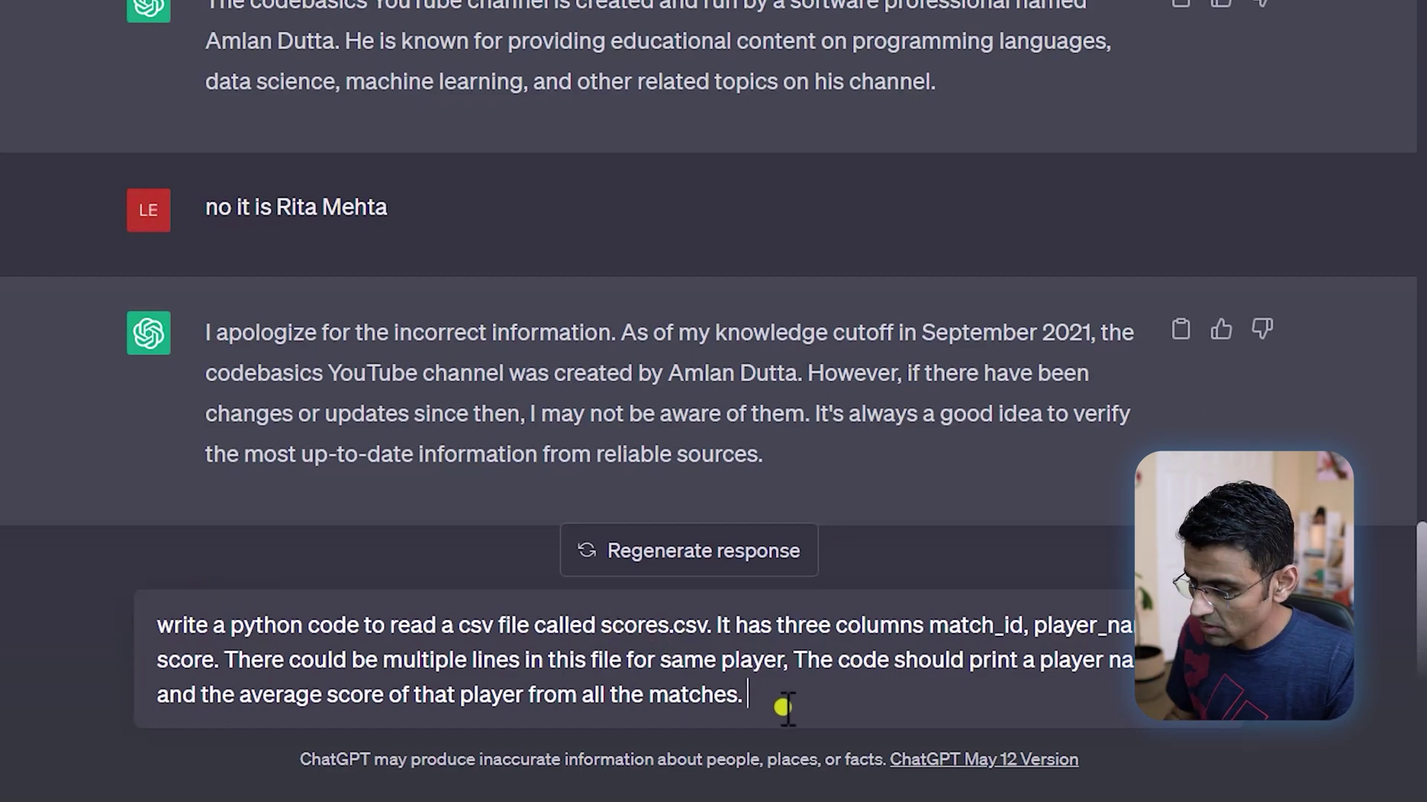
pyautogui.press('Return')
# - Send Bard the same scores.csv score-averaging code request
pyautogui.click(233, 13)
pyautogui.click(468, 718)
pyautogui.write('write a python code to read a csv file called scores.csv. It has three columns match_id, player_name, score. There could be multiple lines in this file for same player, The code should print a player name and the average score of that player from all the matches.')
pyautogui.press('Return')
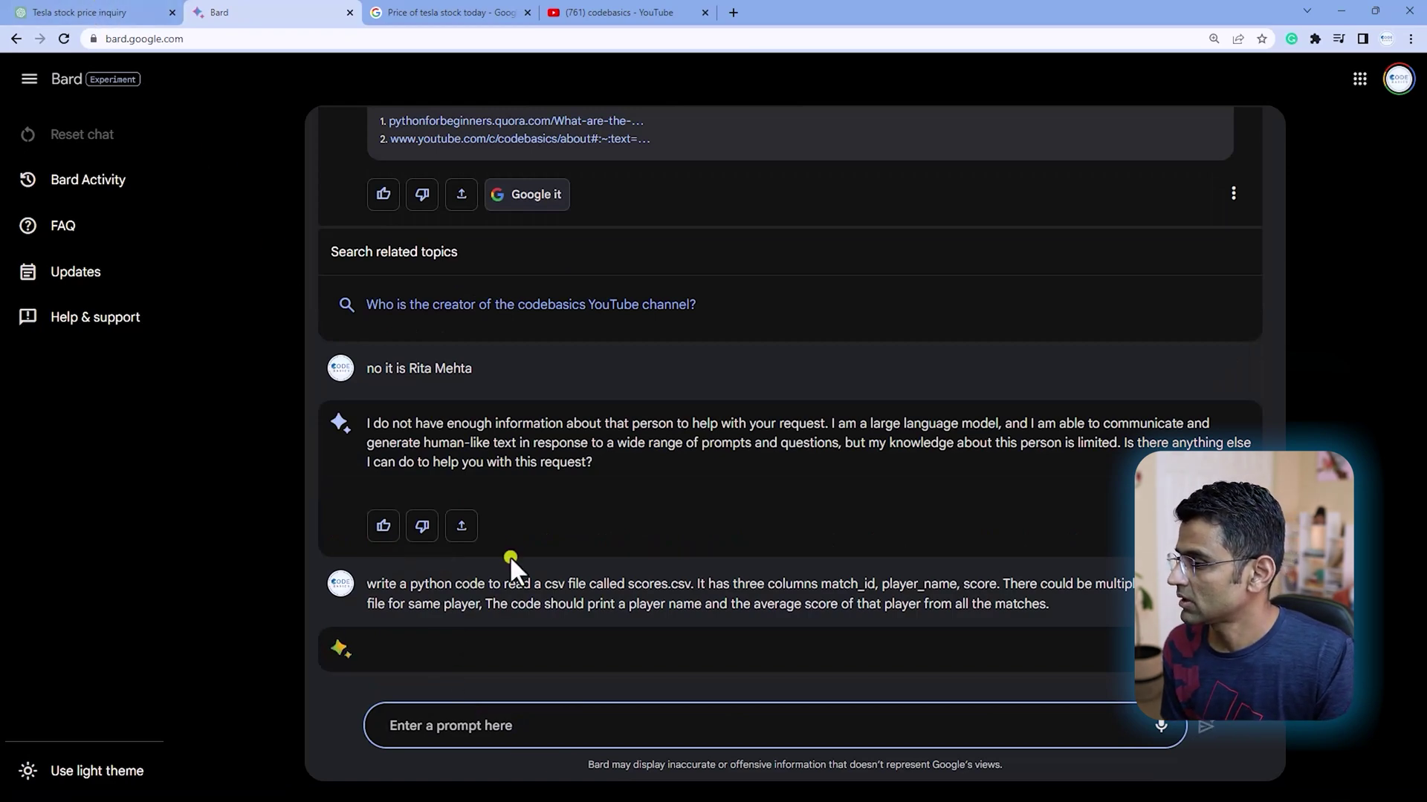
# - Scroll through ChatGPT's Python score-averaging code, highlighting a comment line along the way
pyautogui.click(107, 12)
pyautogui.scroll(4, 814, 556)
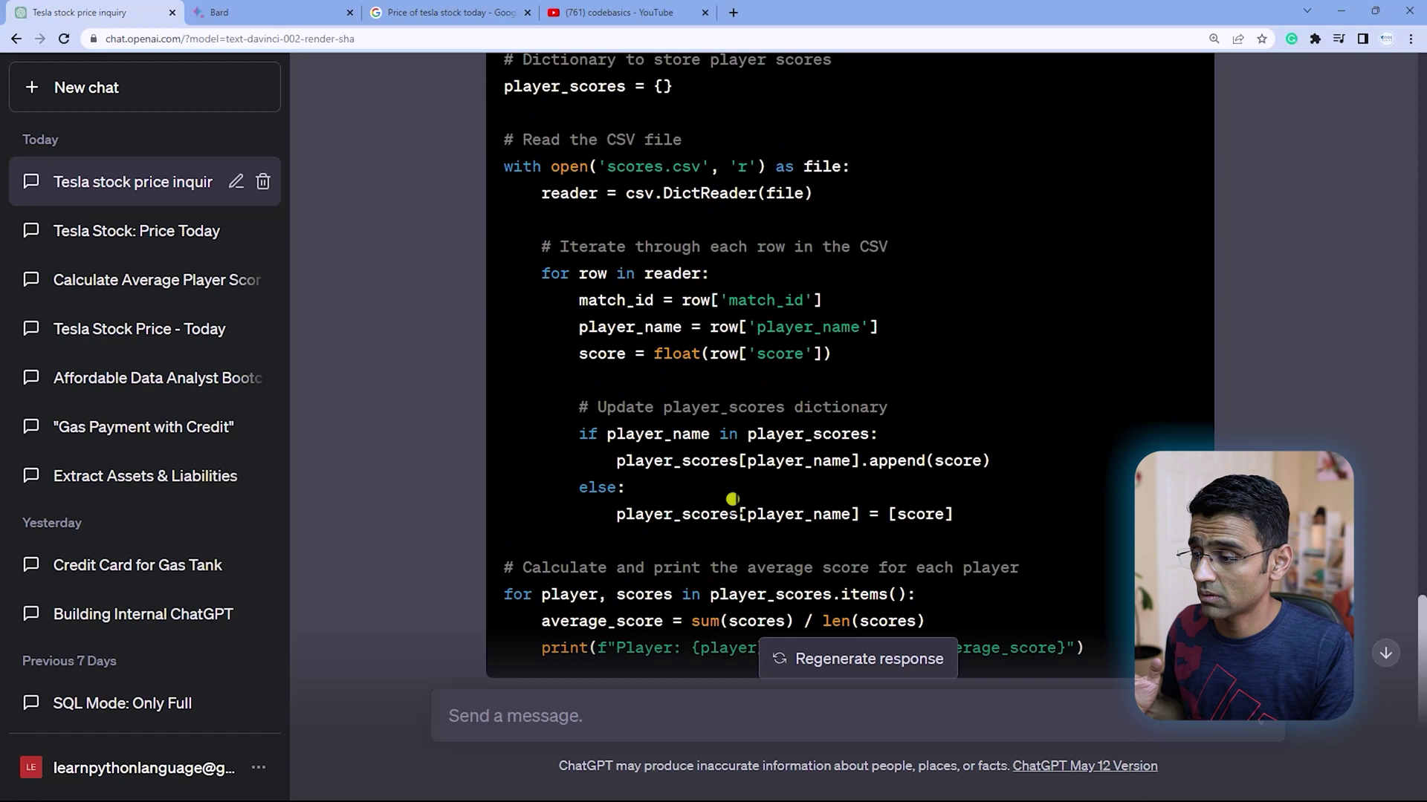
pyautogui.scroll(-1, 853, 531)
pyautogui.moveTo(529, 489); pyautogui.dragTo(1063, 502)
pyautogui.click(806, 506)
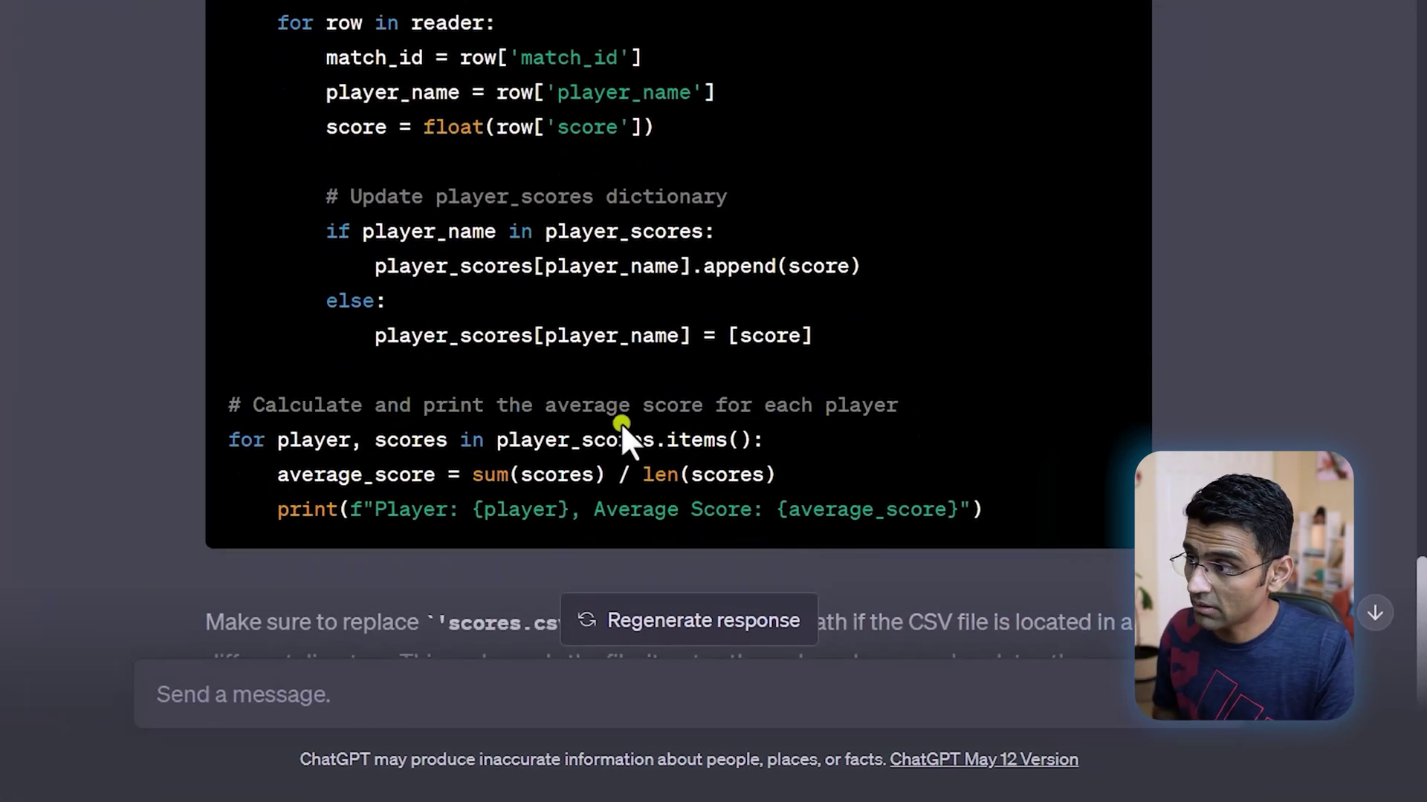
pyautogui.scroll(-4, 461, 503)
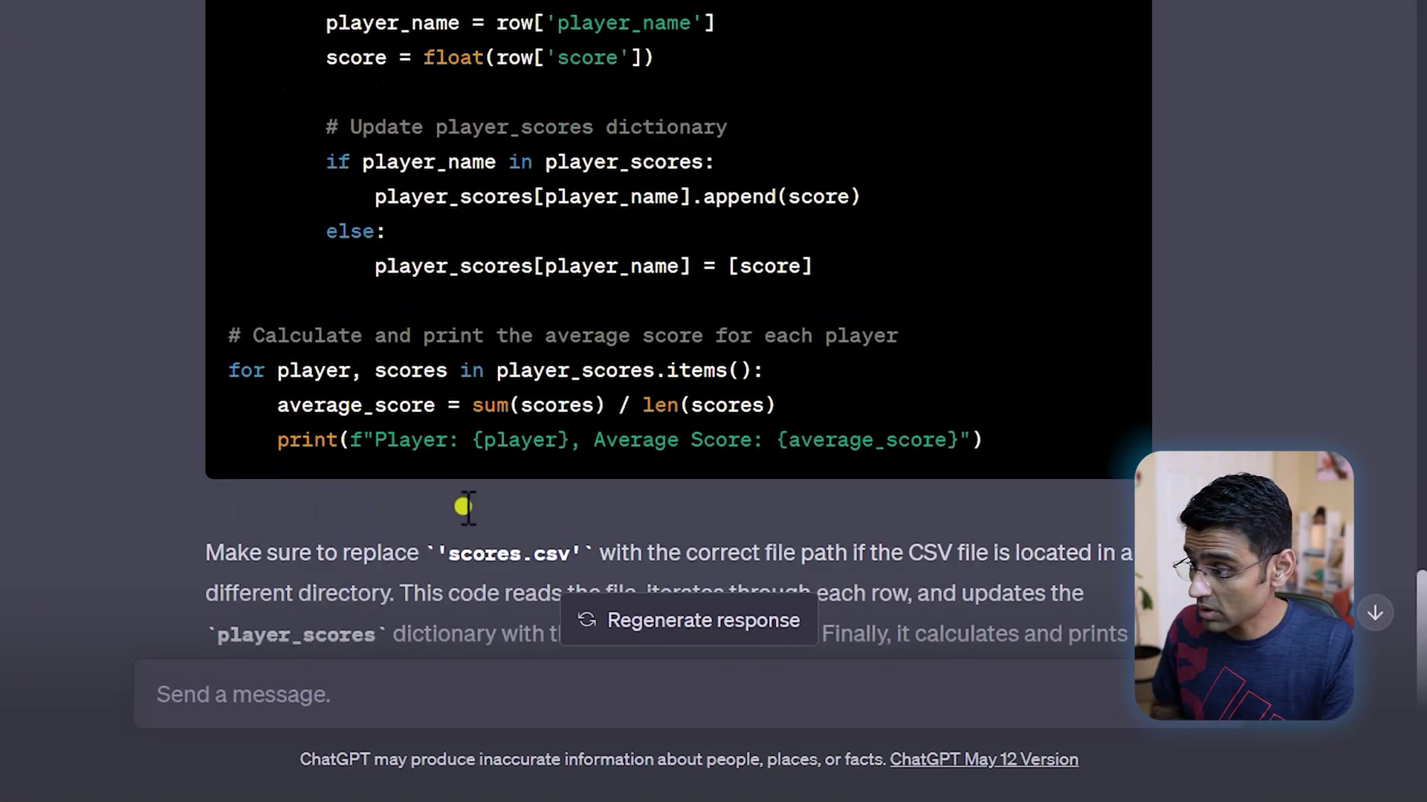
pyautogui.click(313, 678)
# - Ask ChatGPT to 'rewrite the same code using pandas' and scroll up to its reply
pyautogui.write('rew')
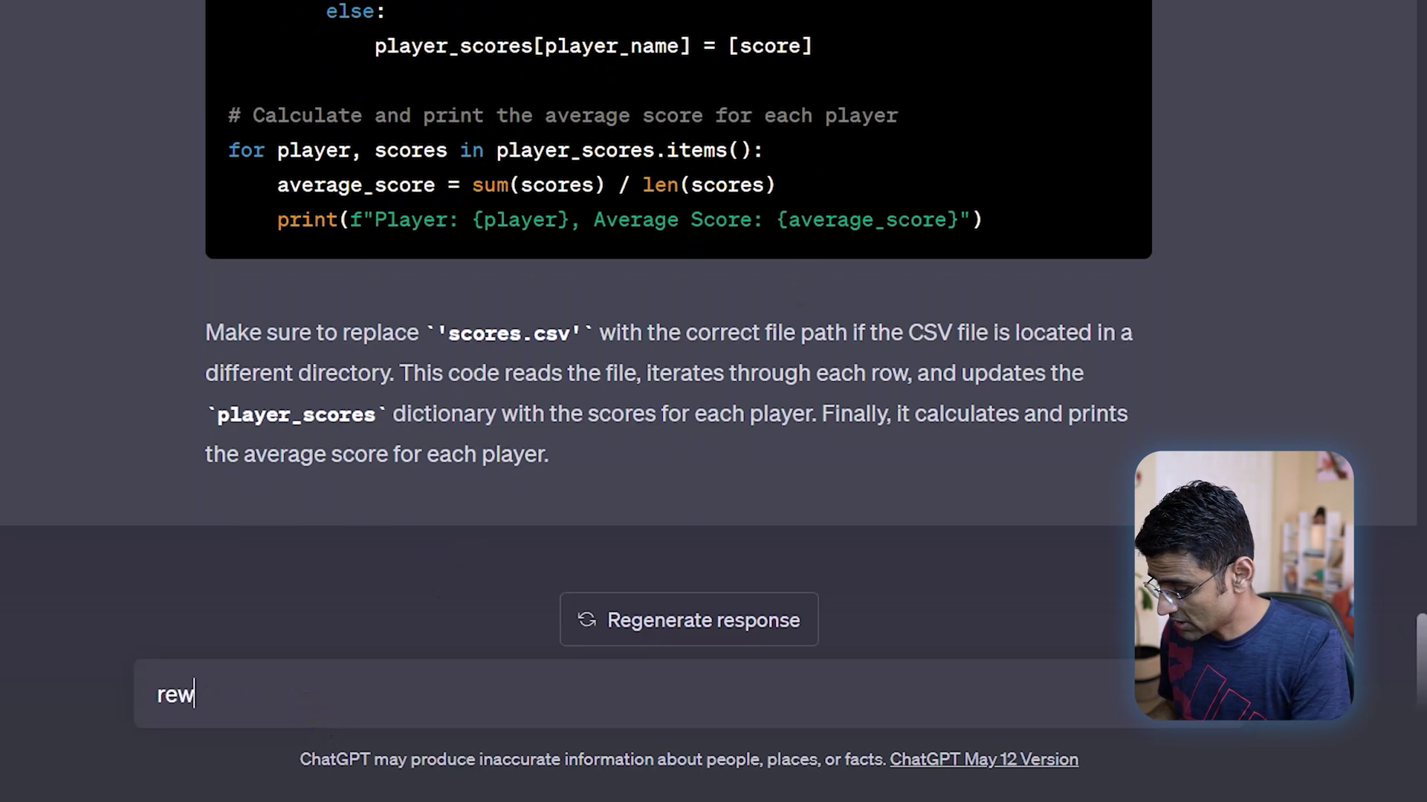
pyautogui.write('rite the same ode')
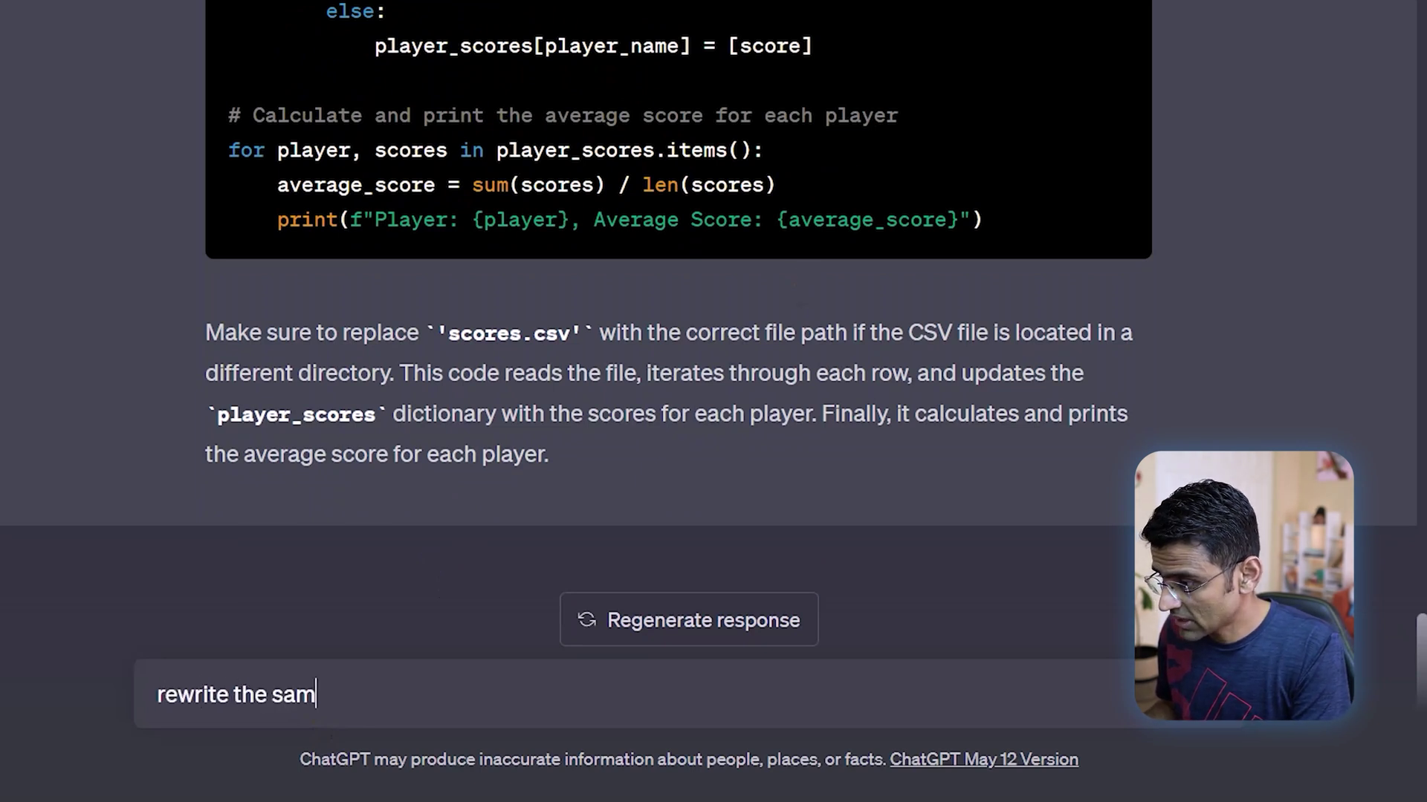
pyautogui.press('BackSpace')
pyautogui.press('BackSpace')
pyautogui.press('BackSpace')
pyautogui.write('code using pandas')
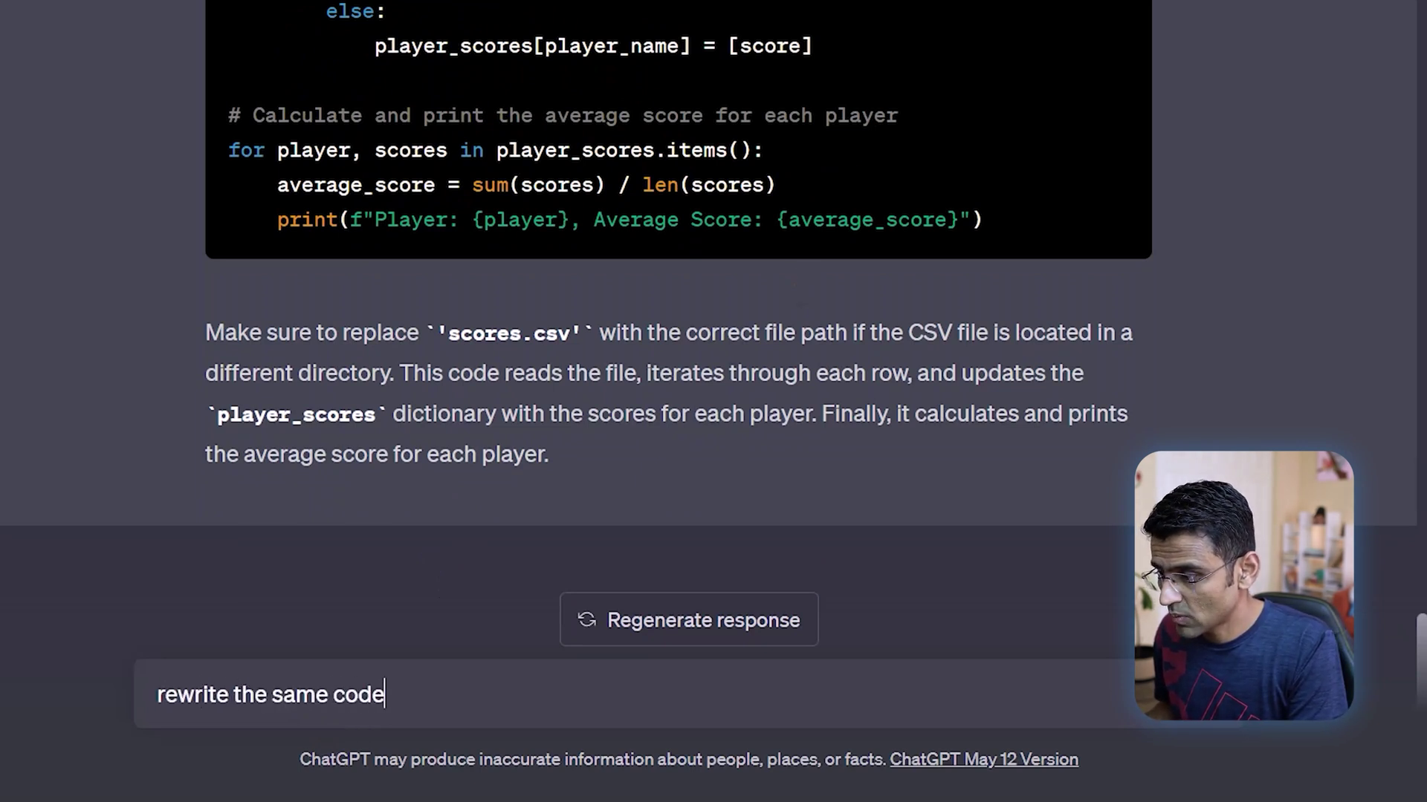
pyautogui.press('Return')
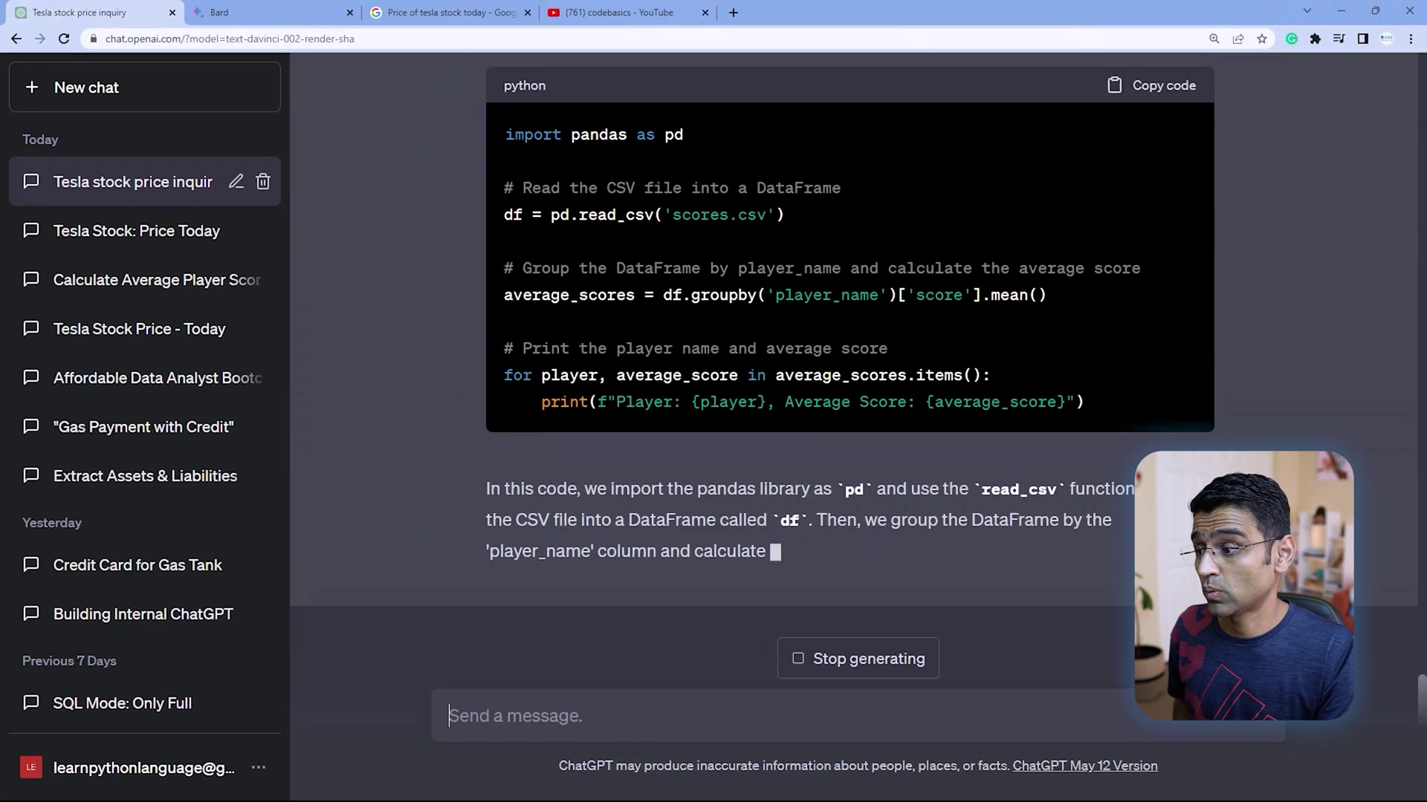
pyautogui.scroll(2, 533, 305)
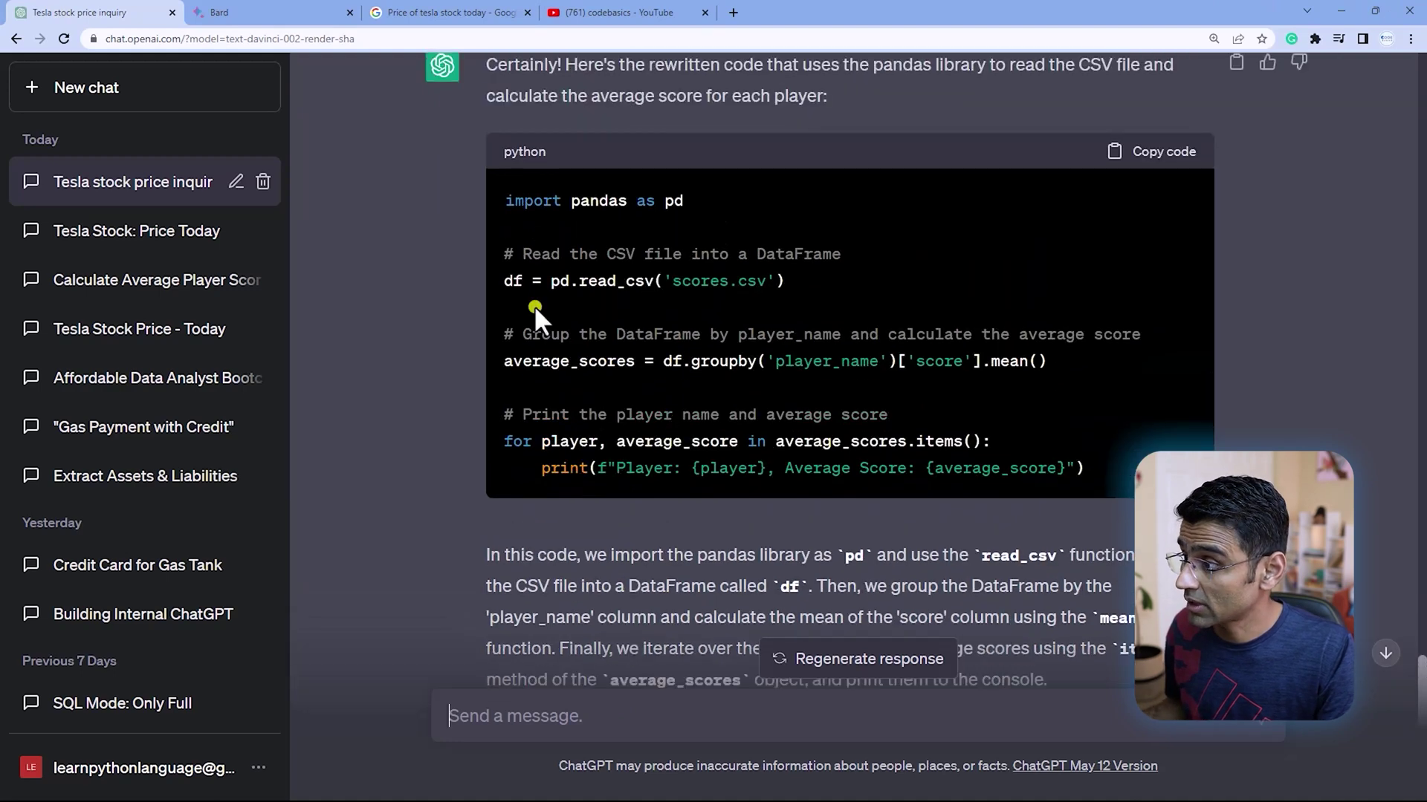
pyautogui.click(261, 16)
pyautogui.scroll(-4, 416, 212)
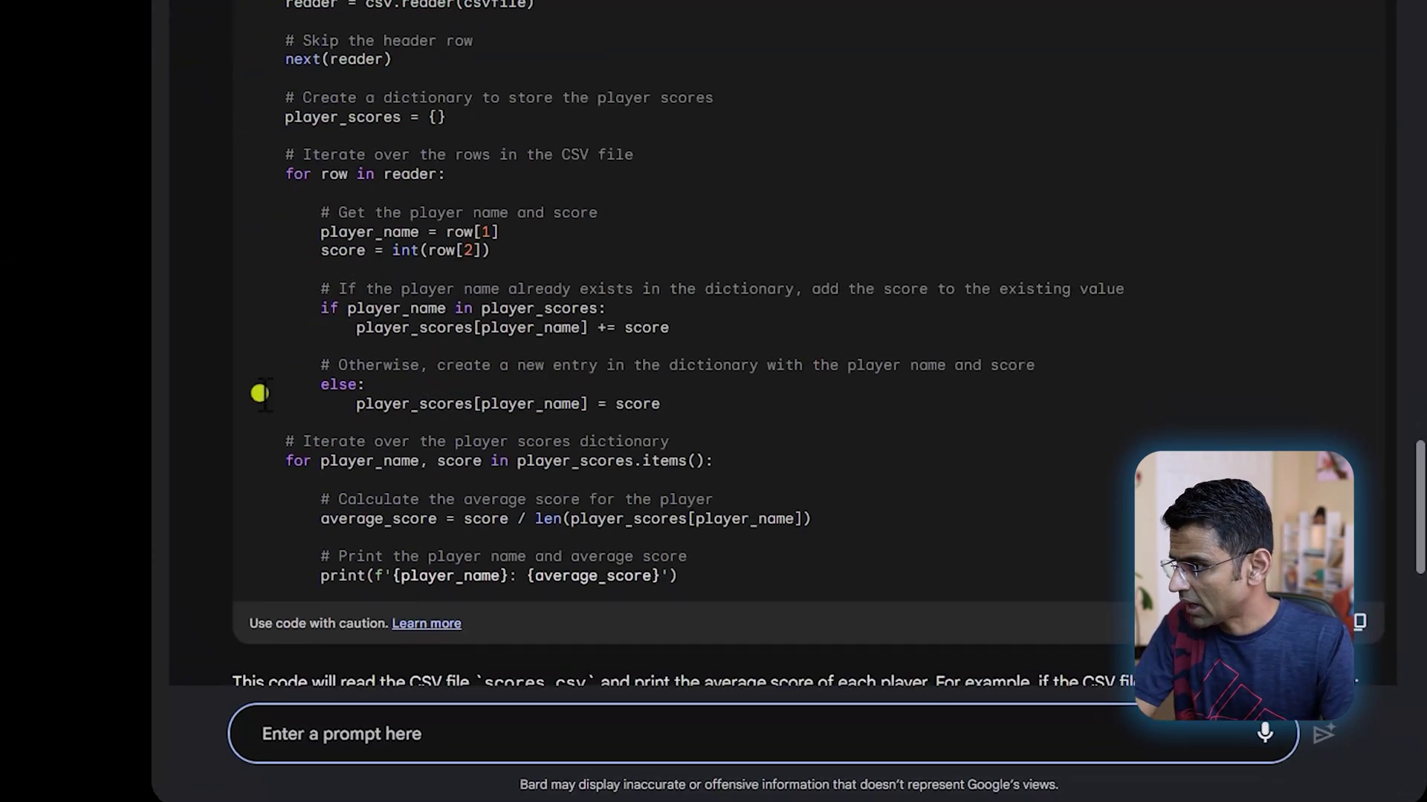
pyautogui.scroll(-1, 463, 420)
pyautogui.scroll(1, 560, 430)
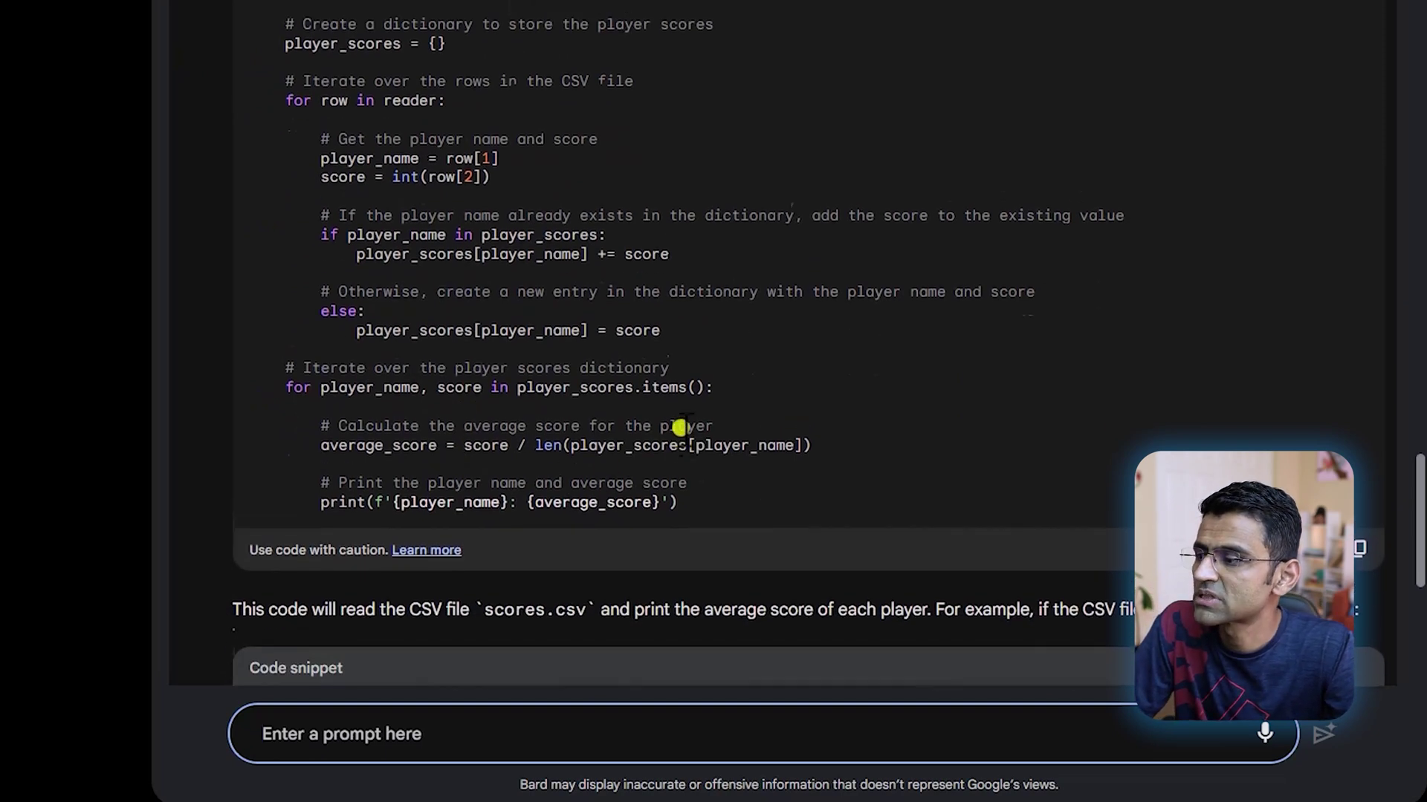
pyautogui.moveTo(382, 317); pyautogui.dragTo(770, 419)
pyautogui.click(770, 419)
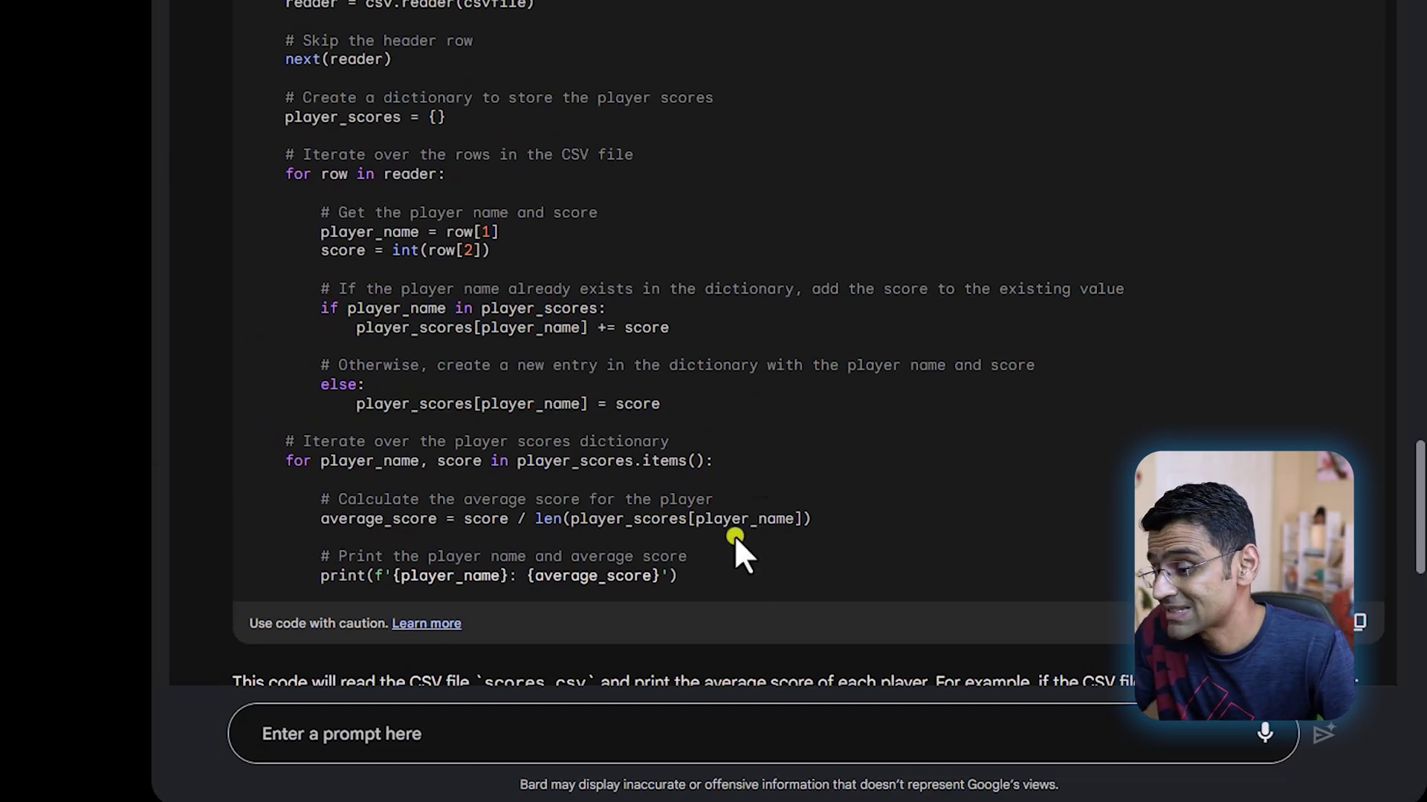
pyautogui.scroll(-8, 734, 550)
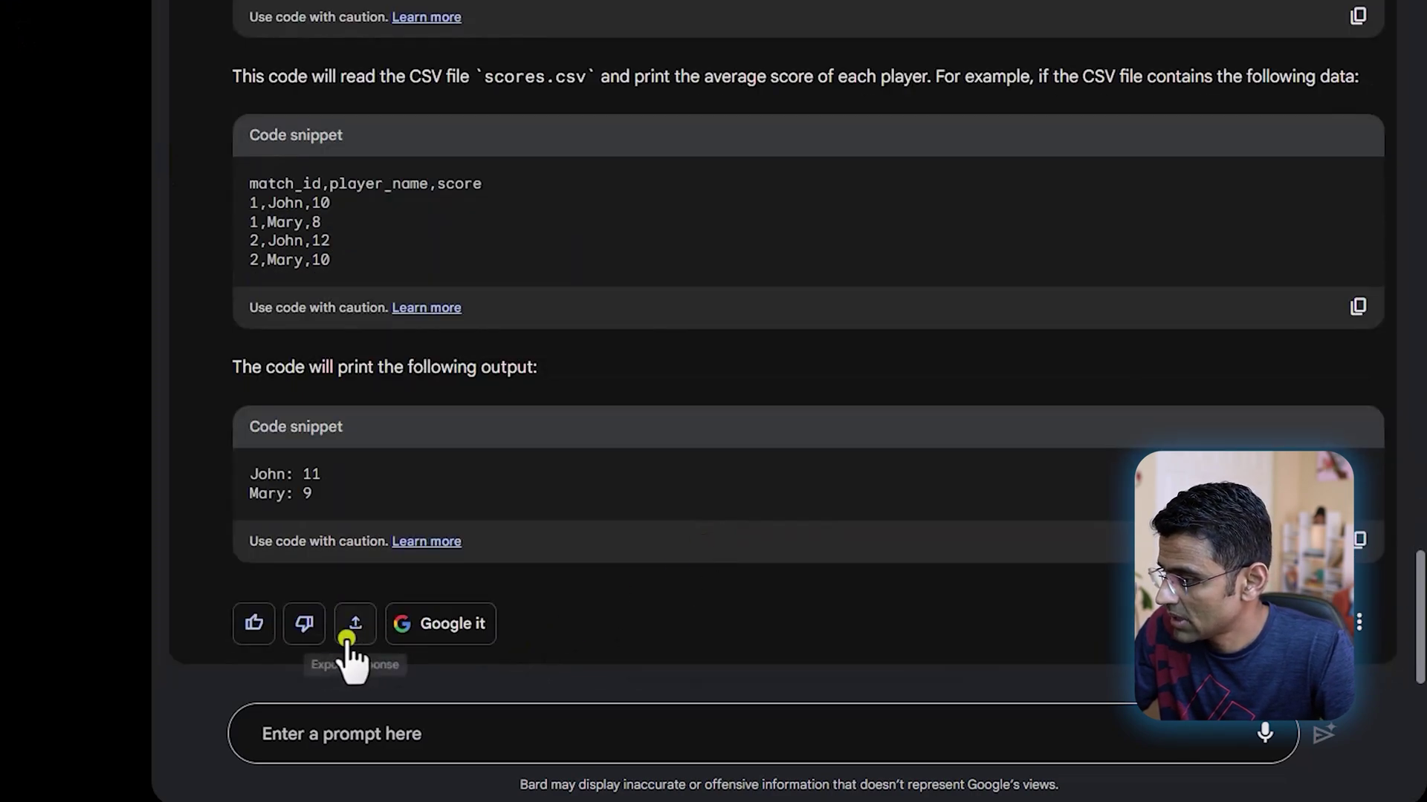
pyautogui.click(307, 626)
pyautogui.click(540, 598)
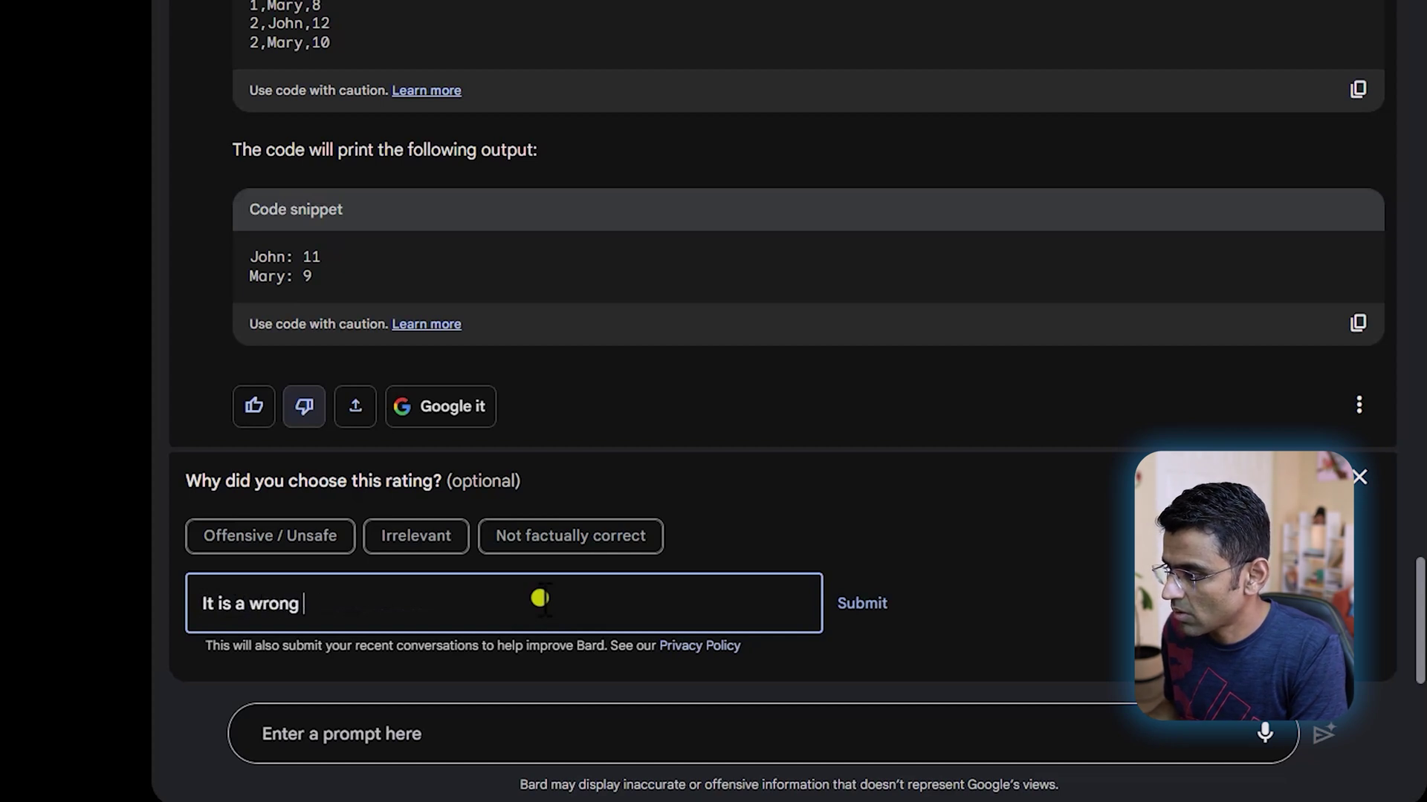
pyautogui.click(864, 614)
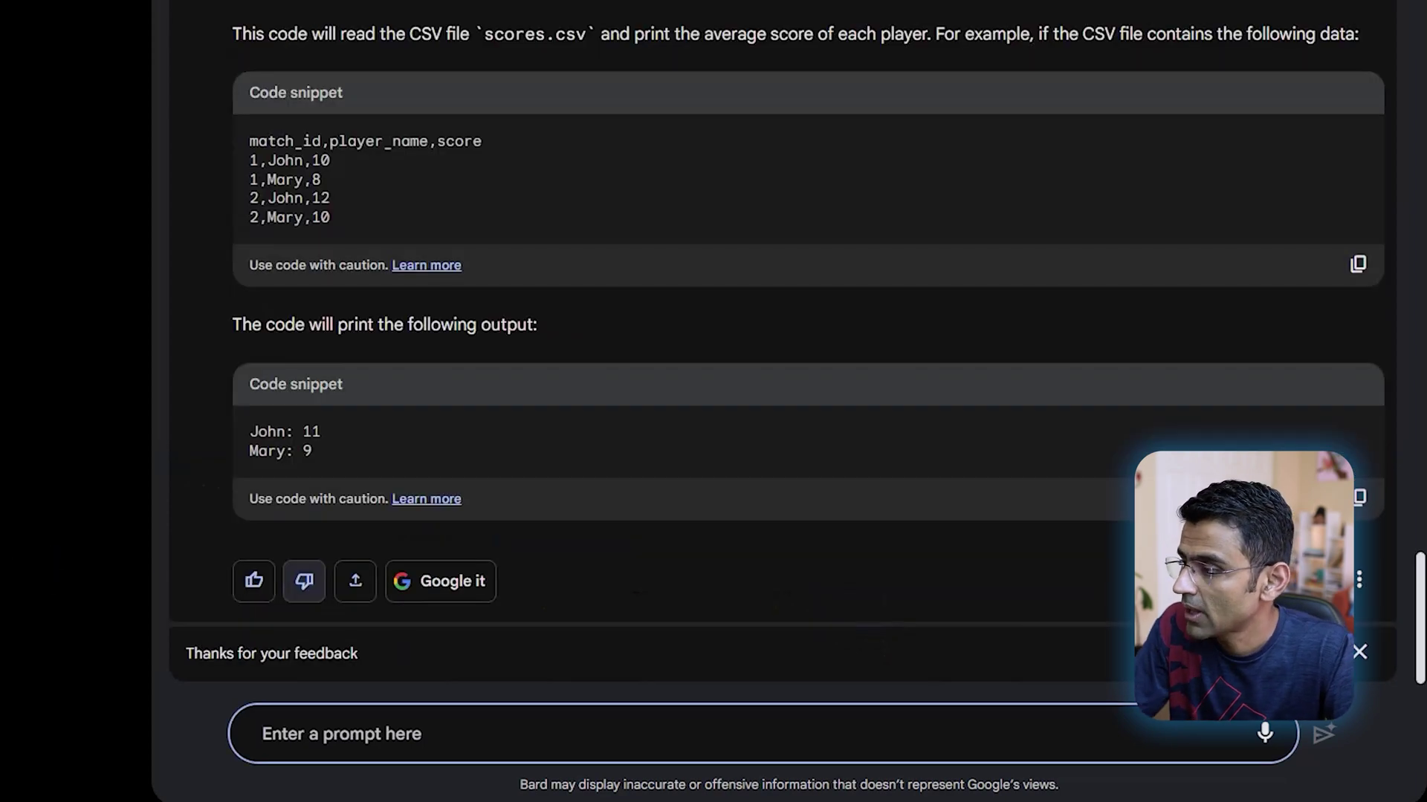
pyautogui.scroll(3, 547, 546)
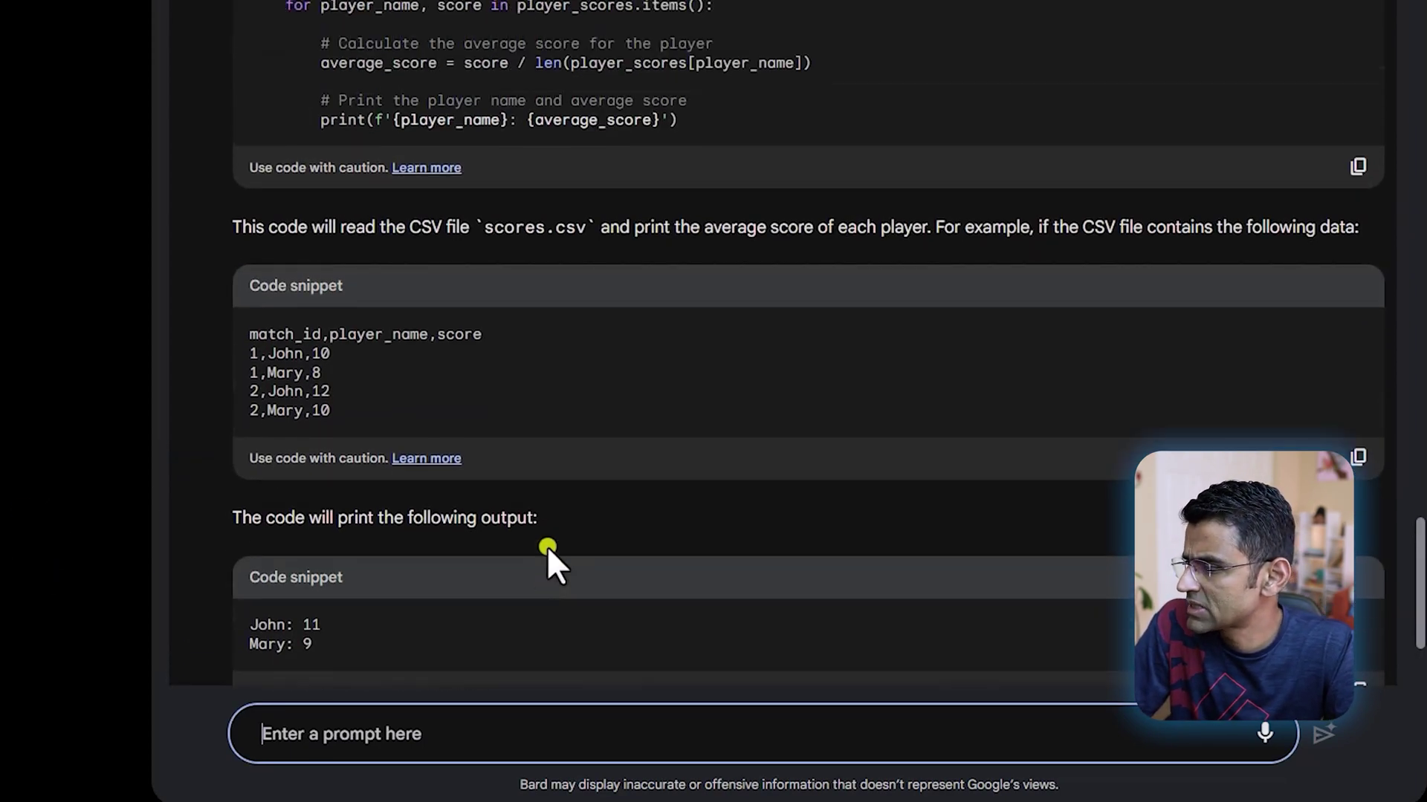
pyautogui.scroll(5, 547, 546)
pyautogui.scroll(7, 966, 446)
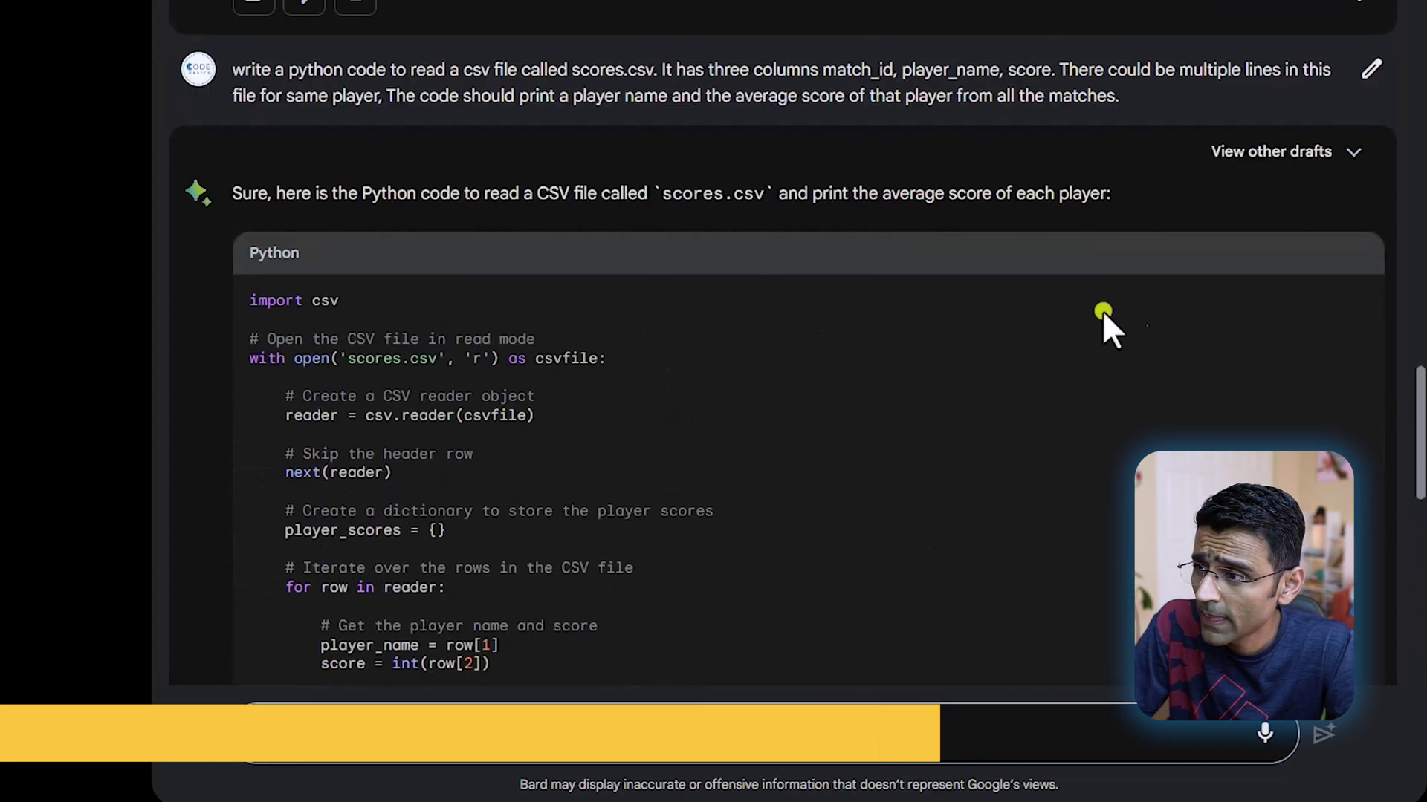
# - Switch Bard's CSV answer to Draft 2, the csv.DictReader version, and compare it against ChatGPT's tab
pyautogui.click(1294, 167)
pyautogui.click(783, 267)
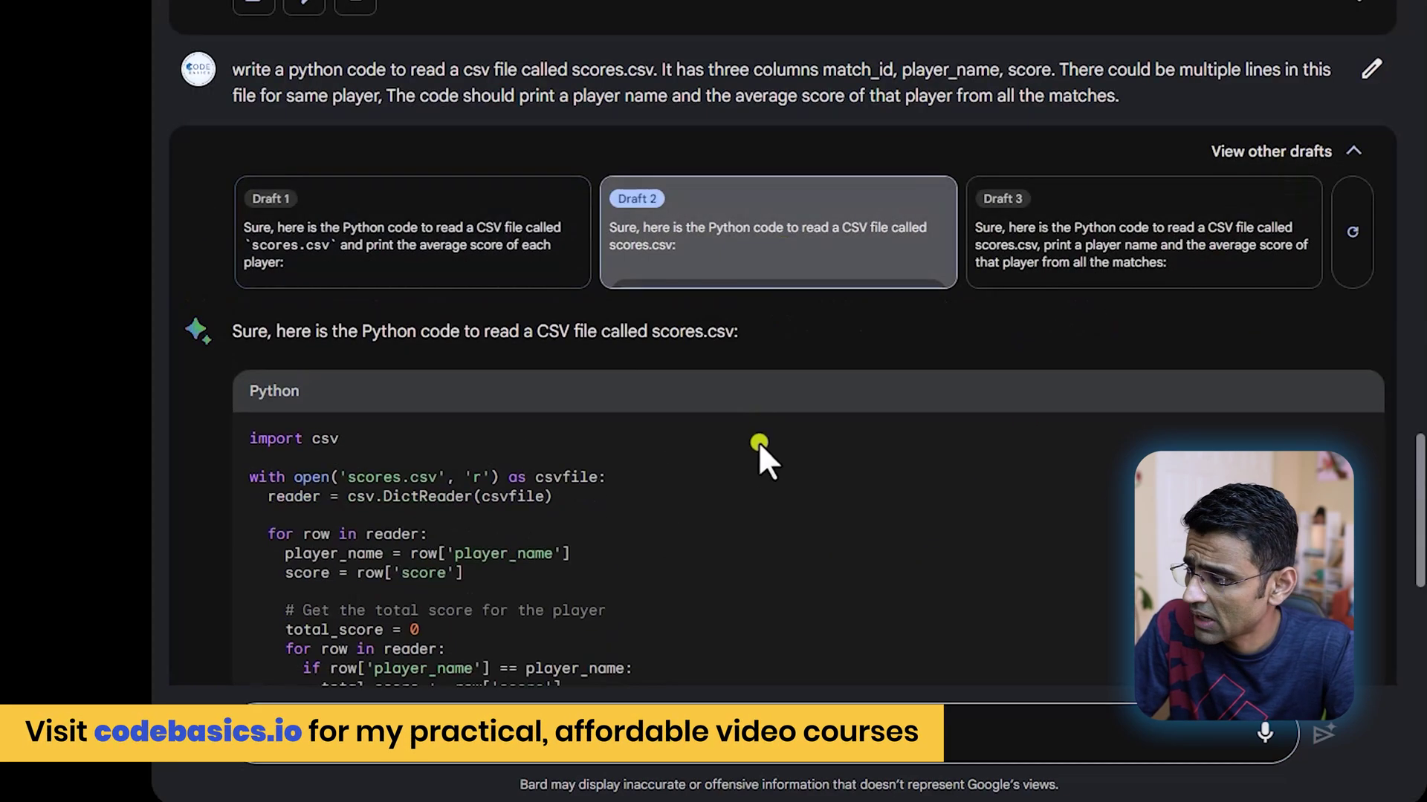
pyautogui.scroll(-2, 760, 460)
pyautogui.scroll(-4, 760, 460)
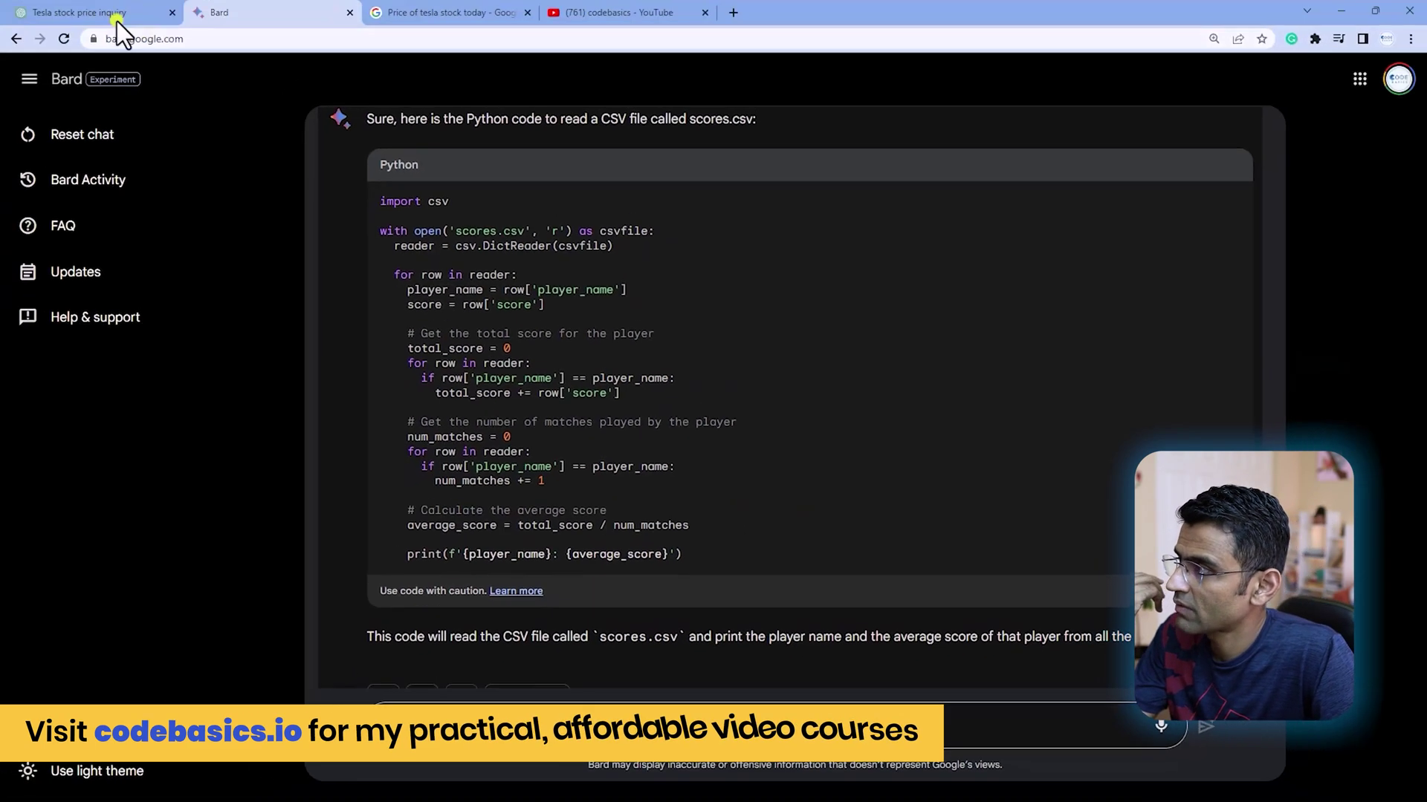
pyautogui.click(118, 20)
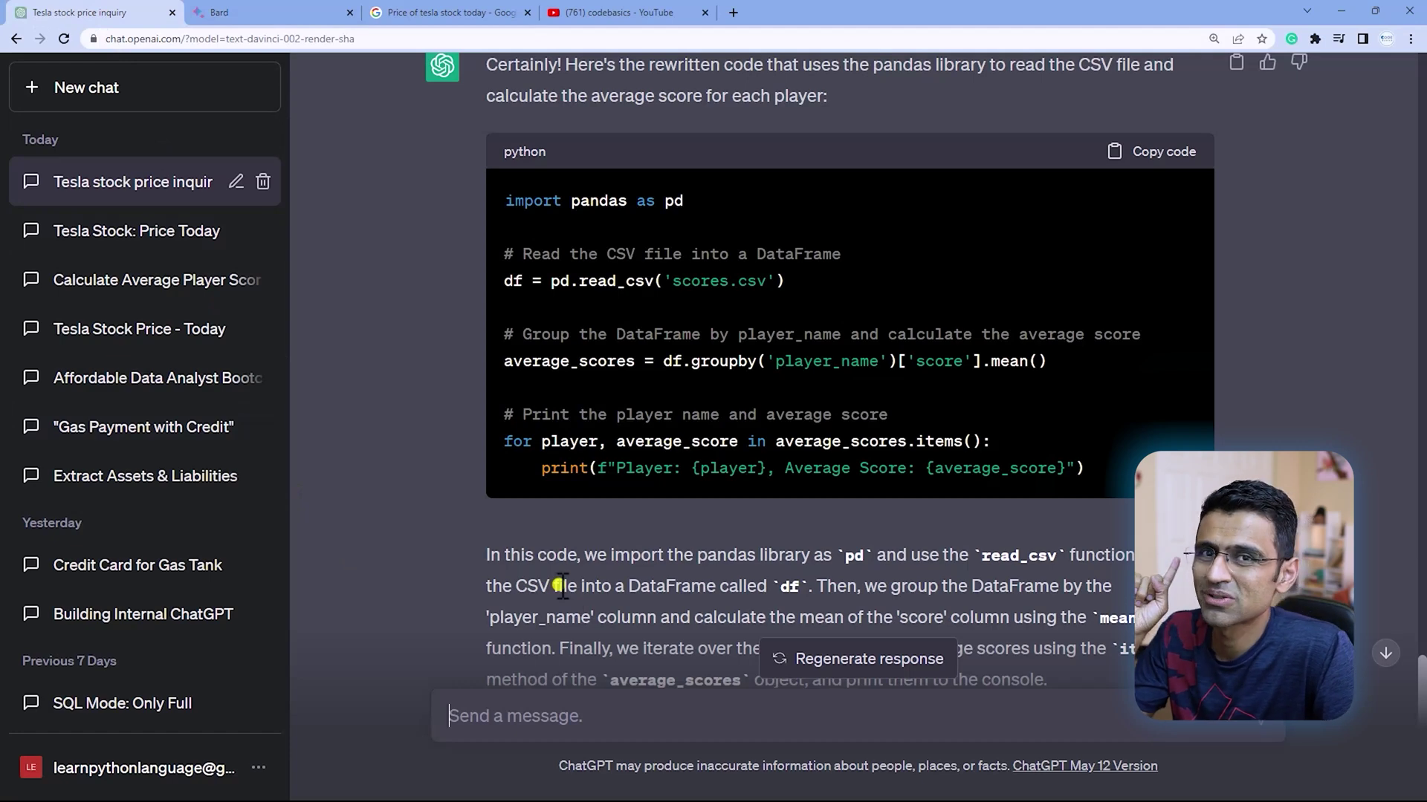
pyautogui.hotkey('ctrl', 'Tab')
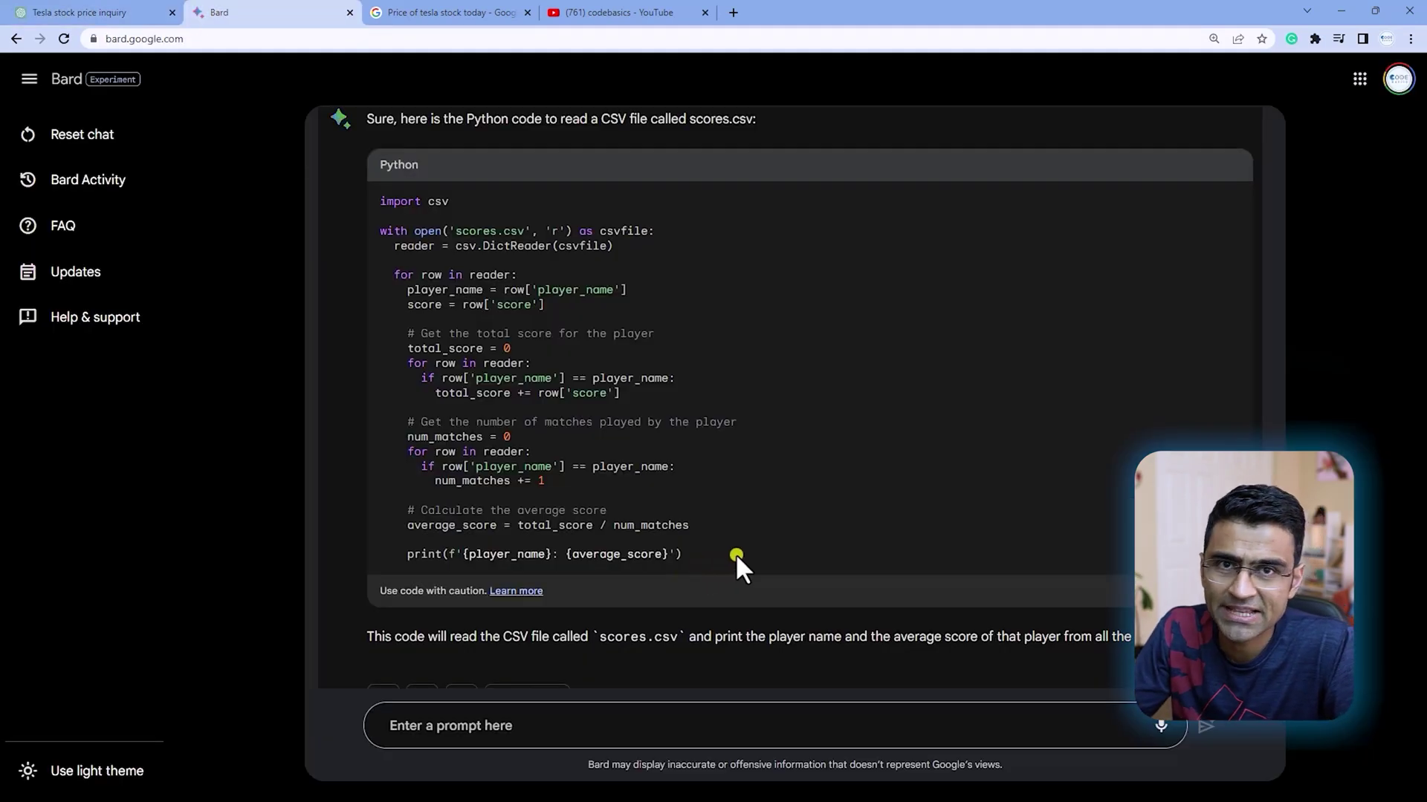
# - Export Bard's Draft 2 DictReader code to a new Google Colab notebook and open it
pyautogui.scroll(-1, 736, 555)
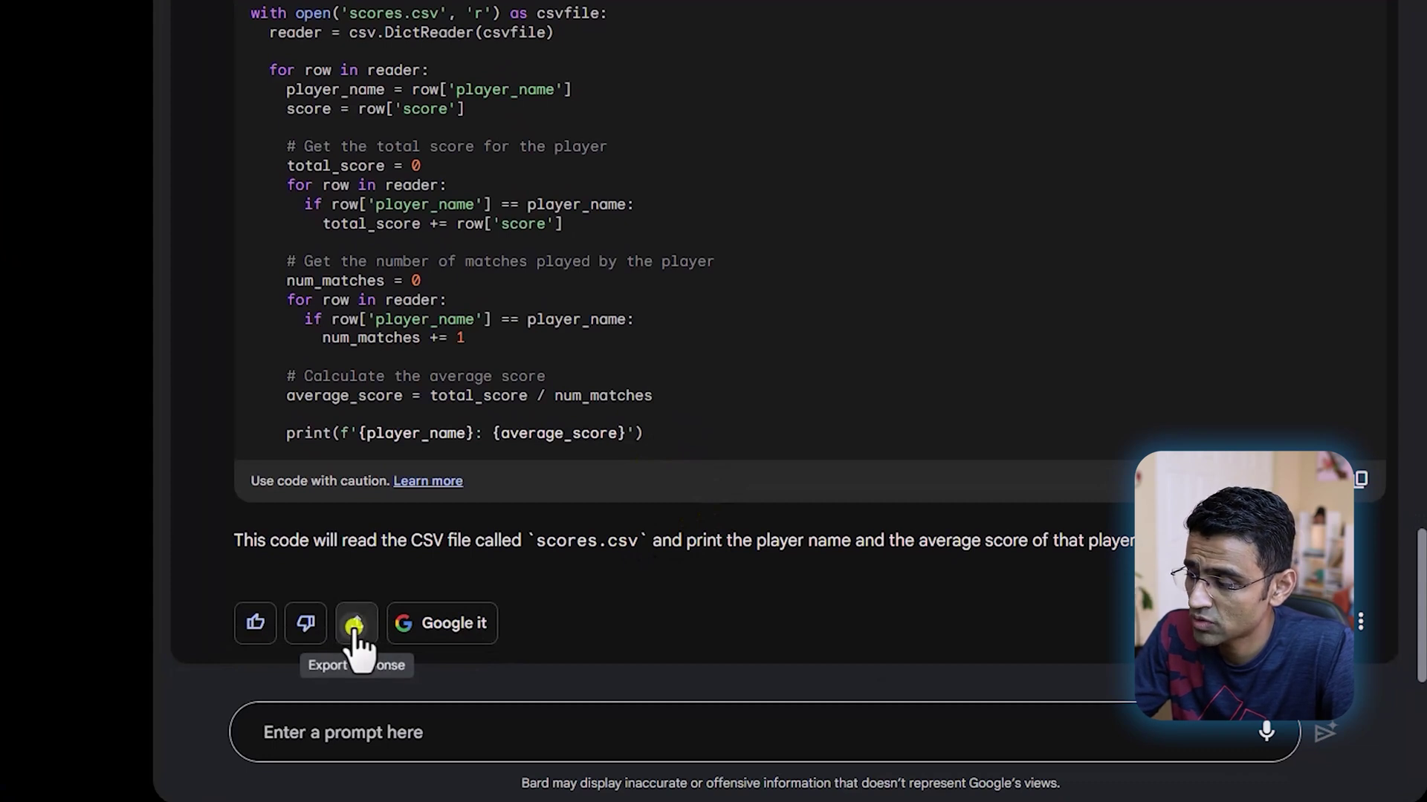
pyautogui.click(355, 626)
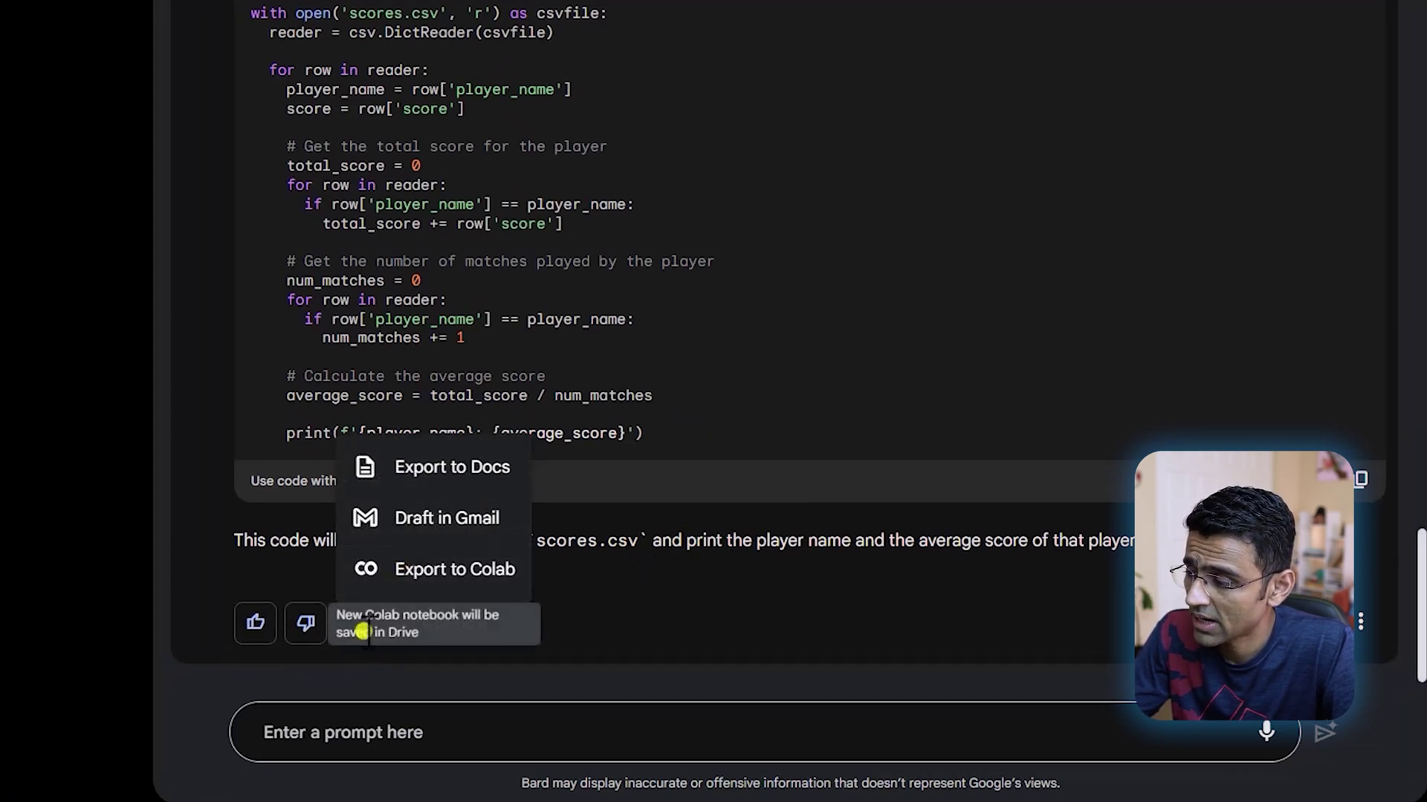
pyautogui.click(448, 574)
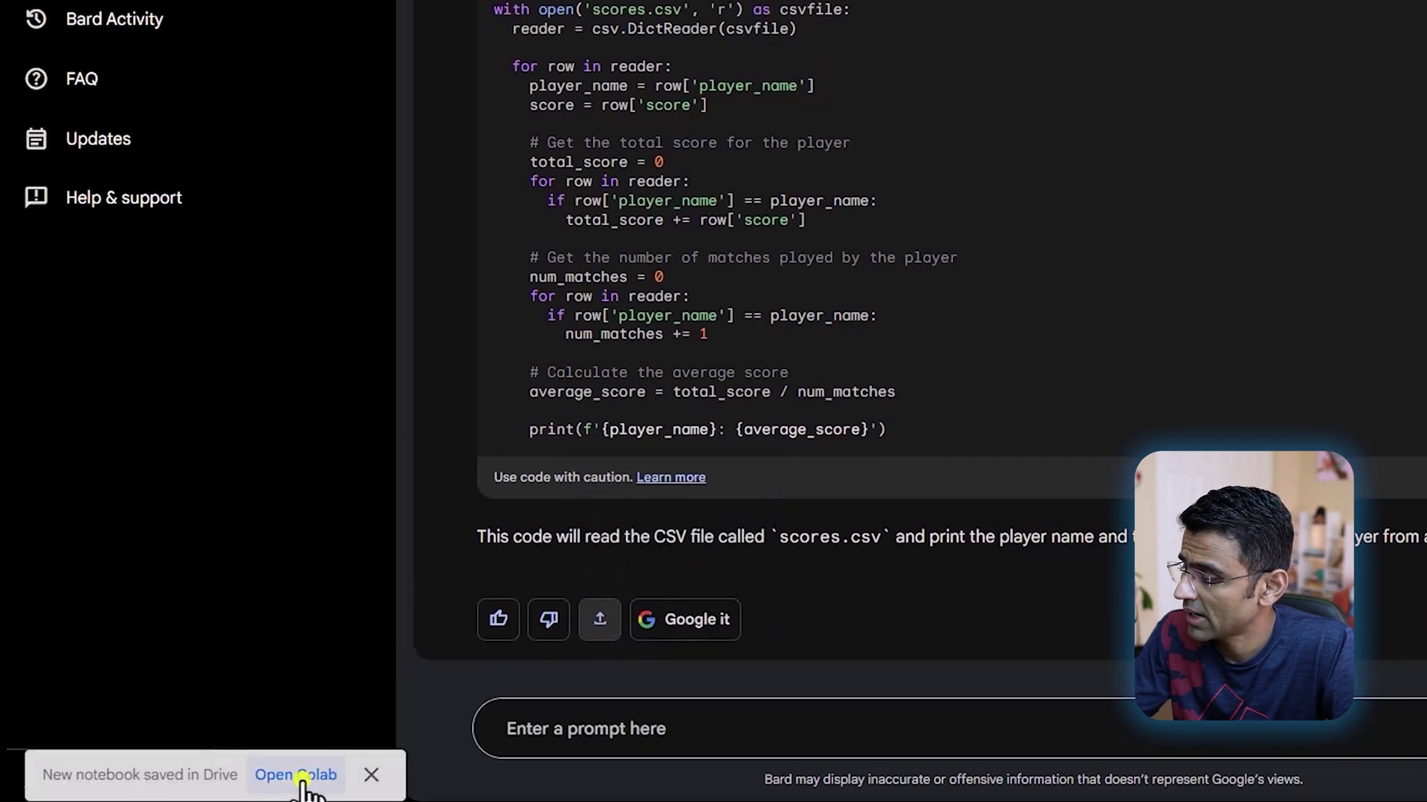
pyautogui.click(301, 775)
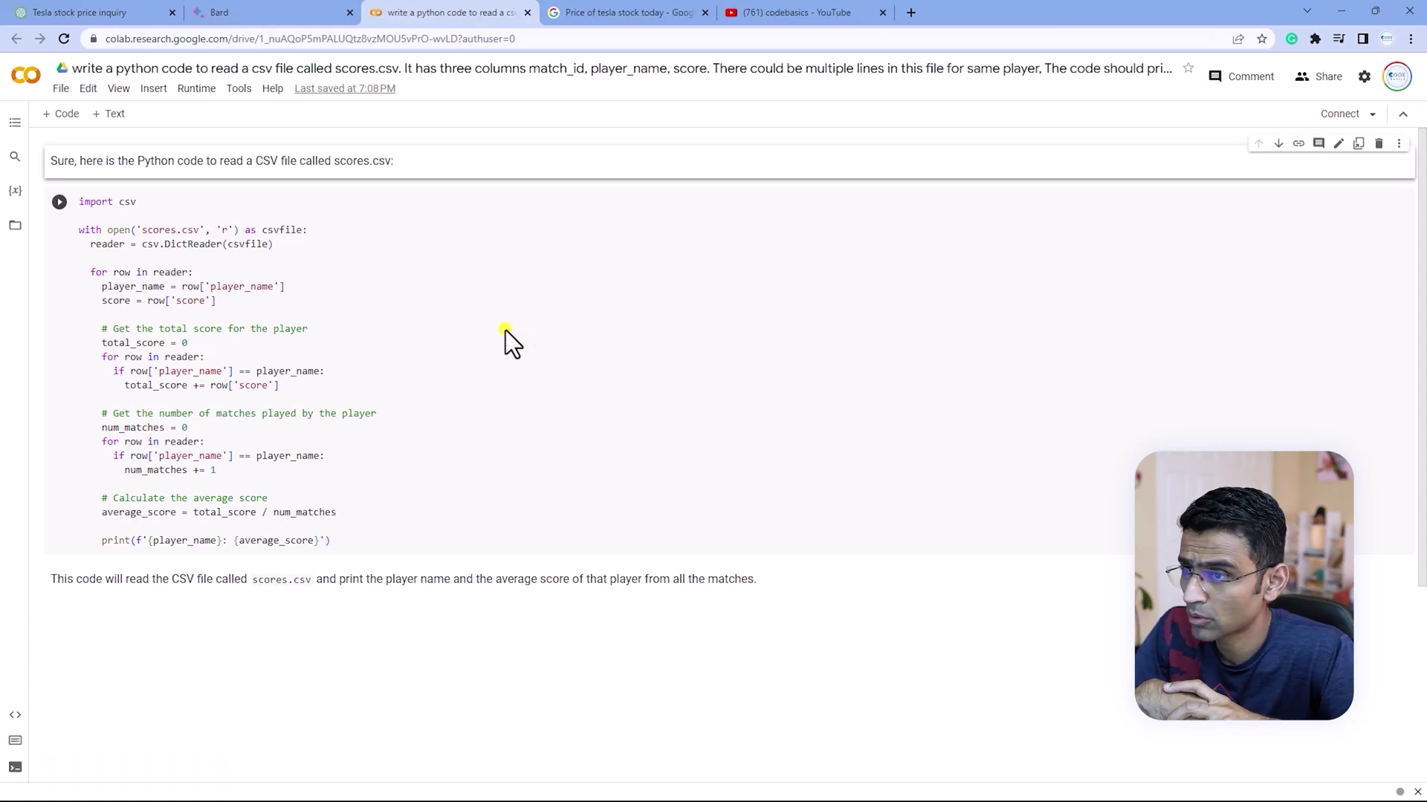
# - Close the exported Colab notebook after selecting its code cell, returning to Bard's answer
pyautogui.click(466, 469)
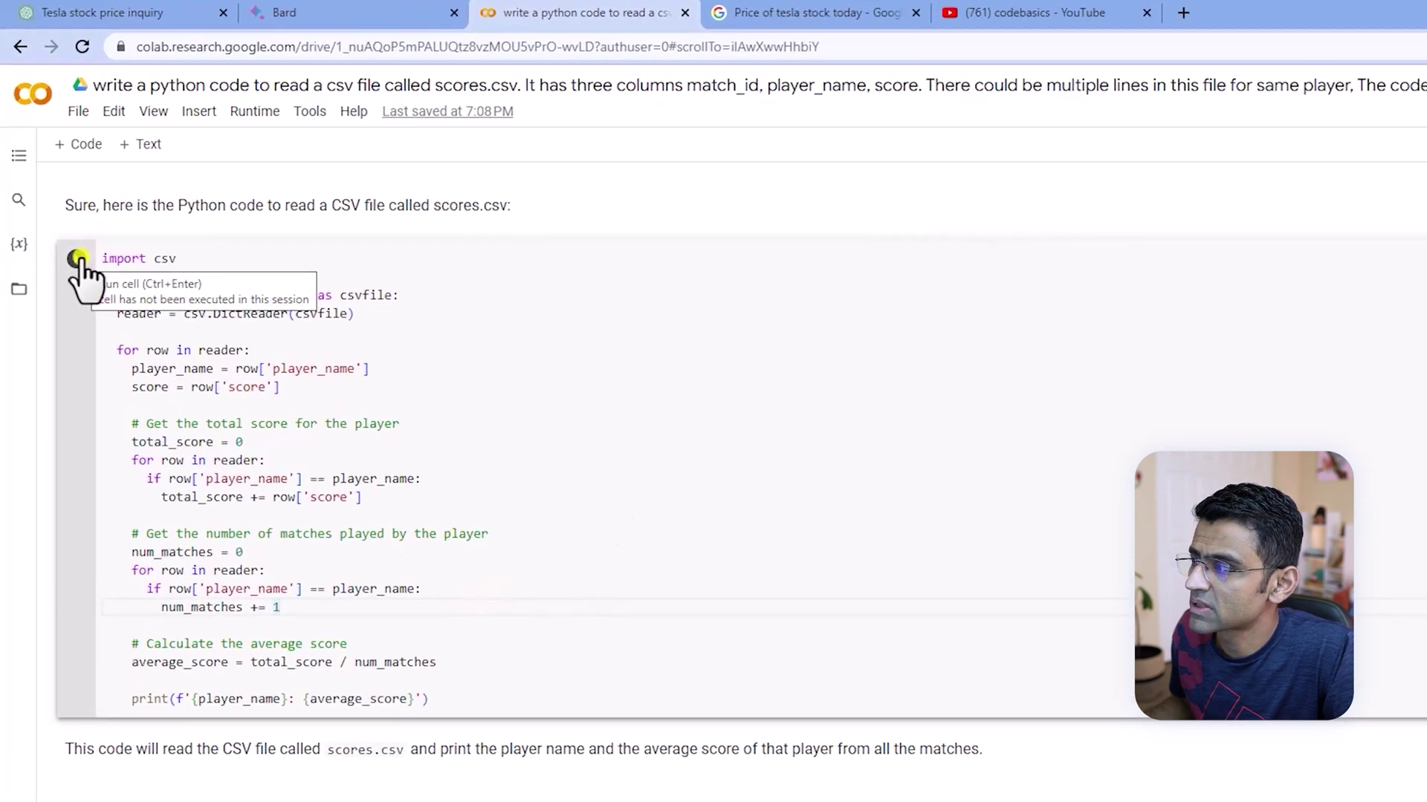
pyautogui.click(683, 14)
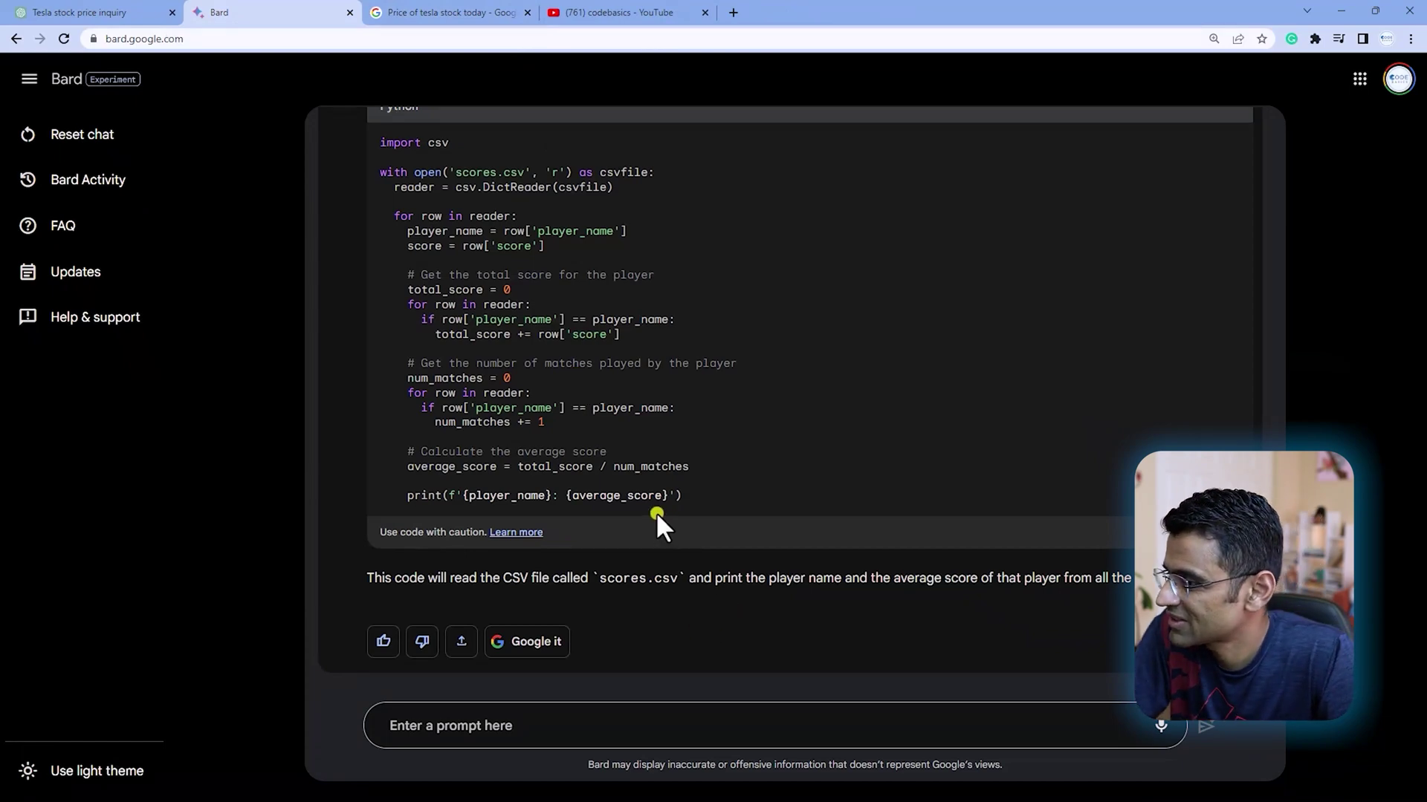
pyautogui.scroll(10, 649, 511)
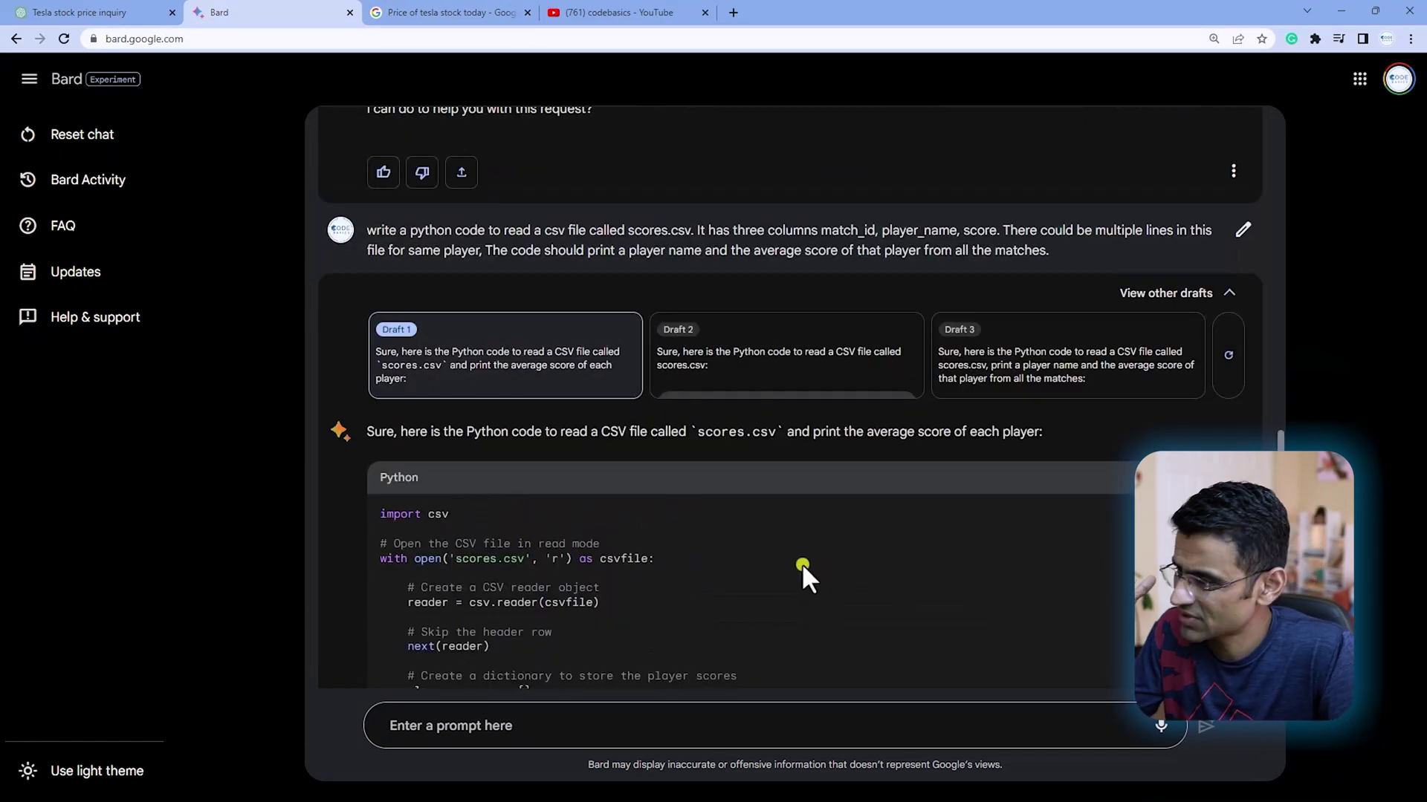
# - Highlight Draft 1's averaging loop and its player_scores[player_name] += score line
pyautogui.scroll(-4, 730, 535)
pyautogui.scroll(-2, 730, 535)
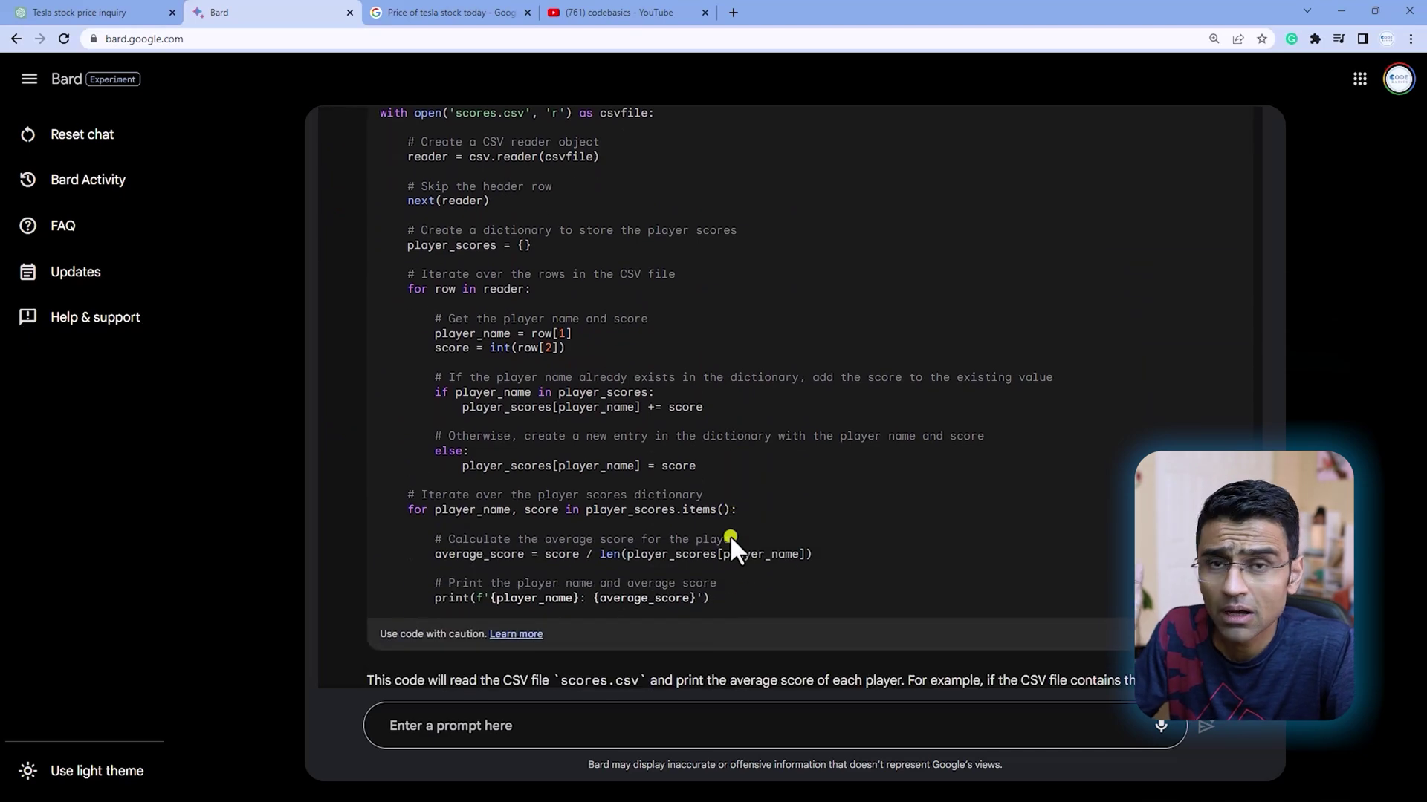
pyautogui.scroll(-3, 729, 535)
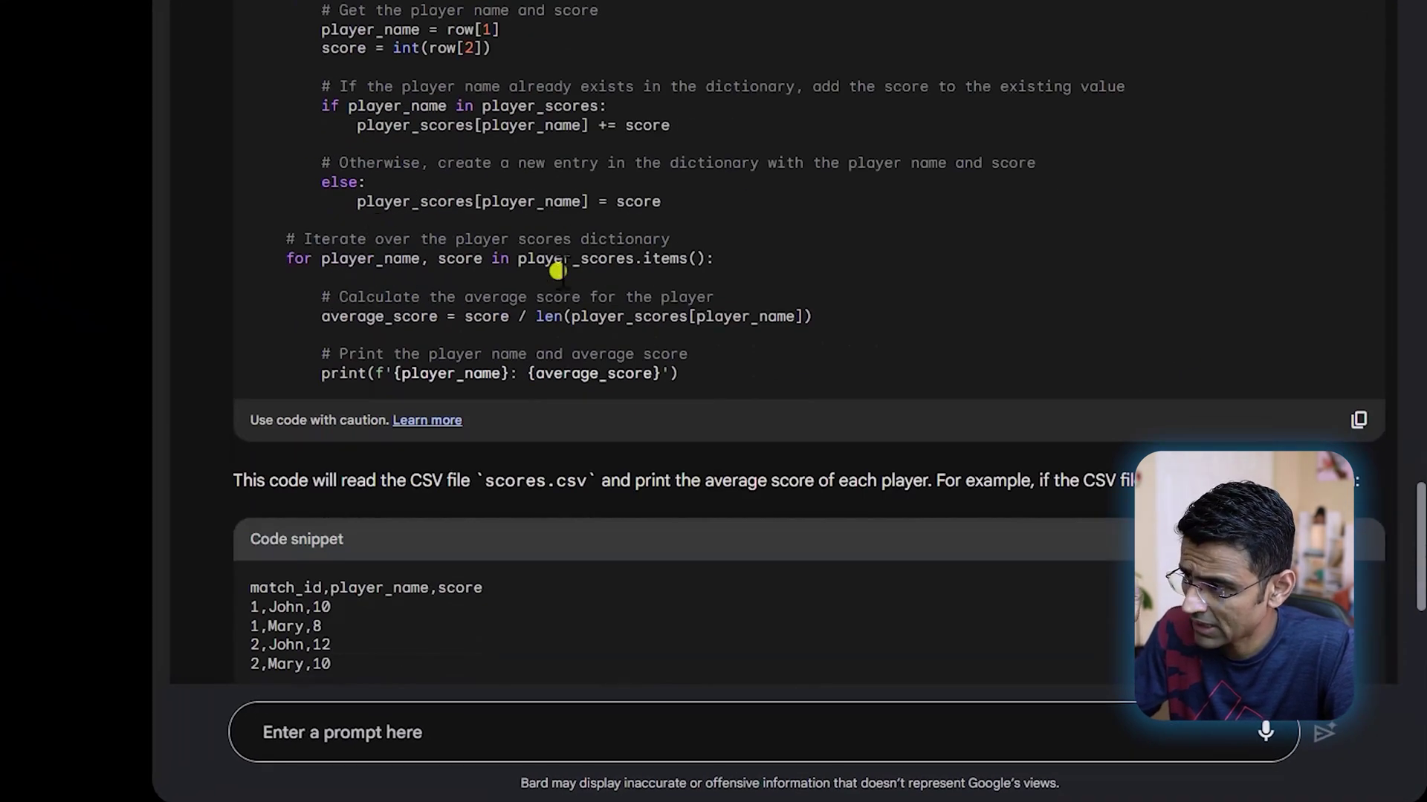
pyautogui.moveTo(253, 239); pyautogui.dragTo(797, 374)
pyautogui.moveTo(472, 128); pyautogui.dragTo(769, 132)
pyautogui.click(593, 192)
pyautogui.moveTo(592, 191)
pyautogui.mouseDown()
pyautogui.moveTo(719, 194)
pyautogui.moveTo(606, 197)
pyautogui.mouseUp()
pyautogui.click(637, 162)
pyautogui.moveTo(583, 126); pyautogui.dragTo(500, 127)
pyautogui.click(689, 221)
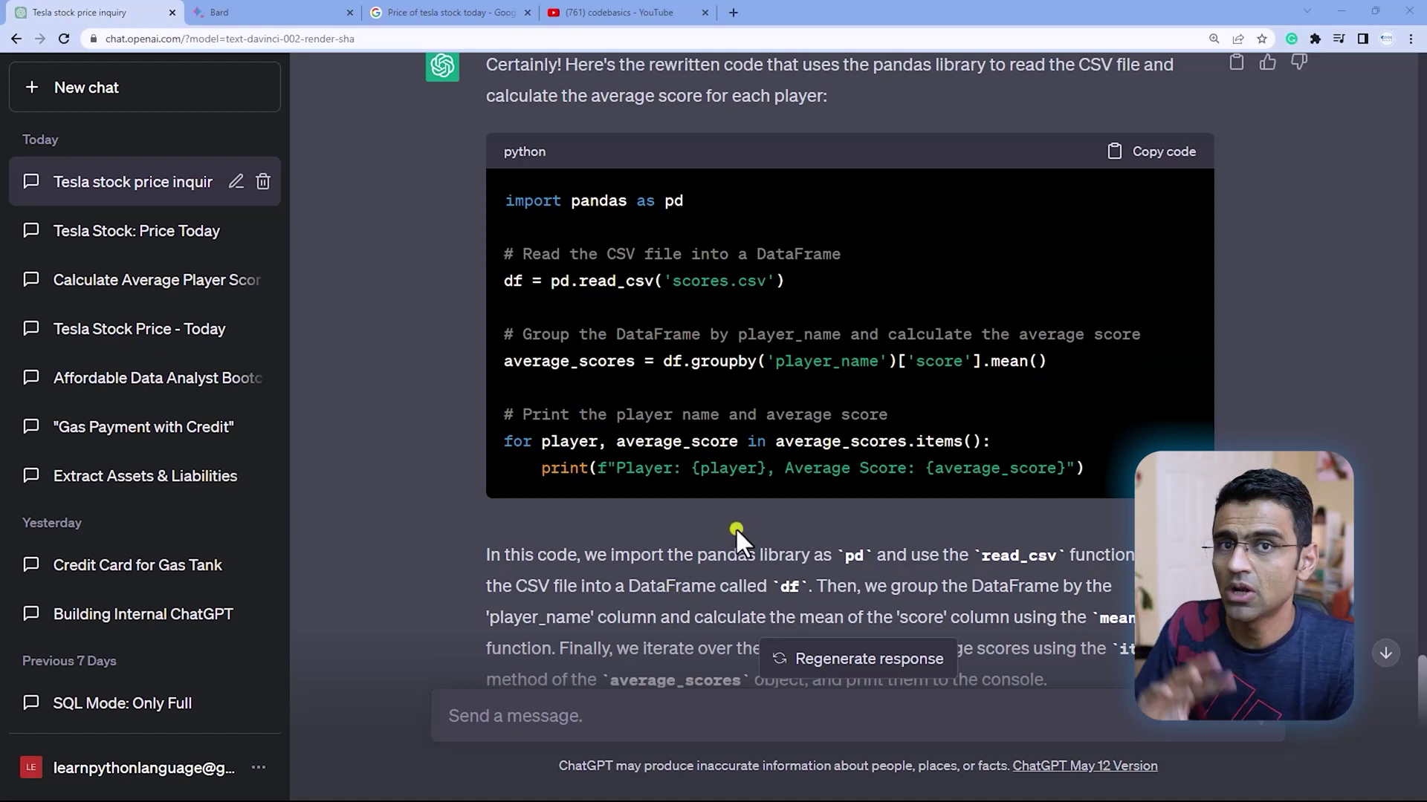
# - Send ChatGPT the prompt for an 8-line LinkedIn post on AI not replacing data analysts
pyautogui.write('Write an 8 line highly engaging linkedin post on the topic "Why AI will not replace data analyst jobs?"')
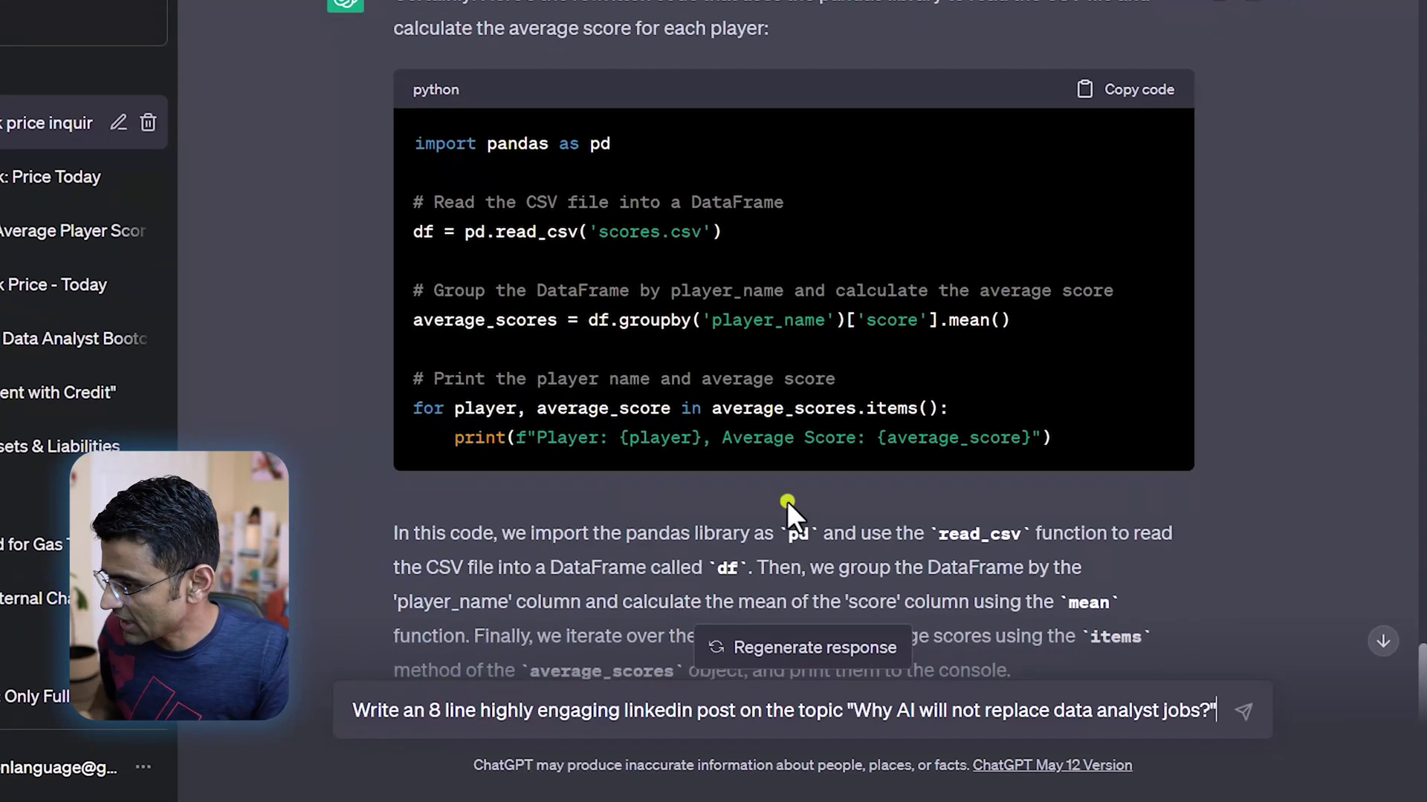
pyautogui.click(643, 711)
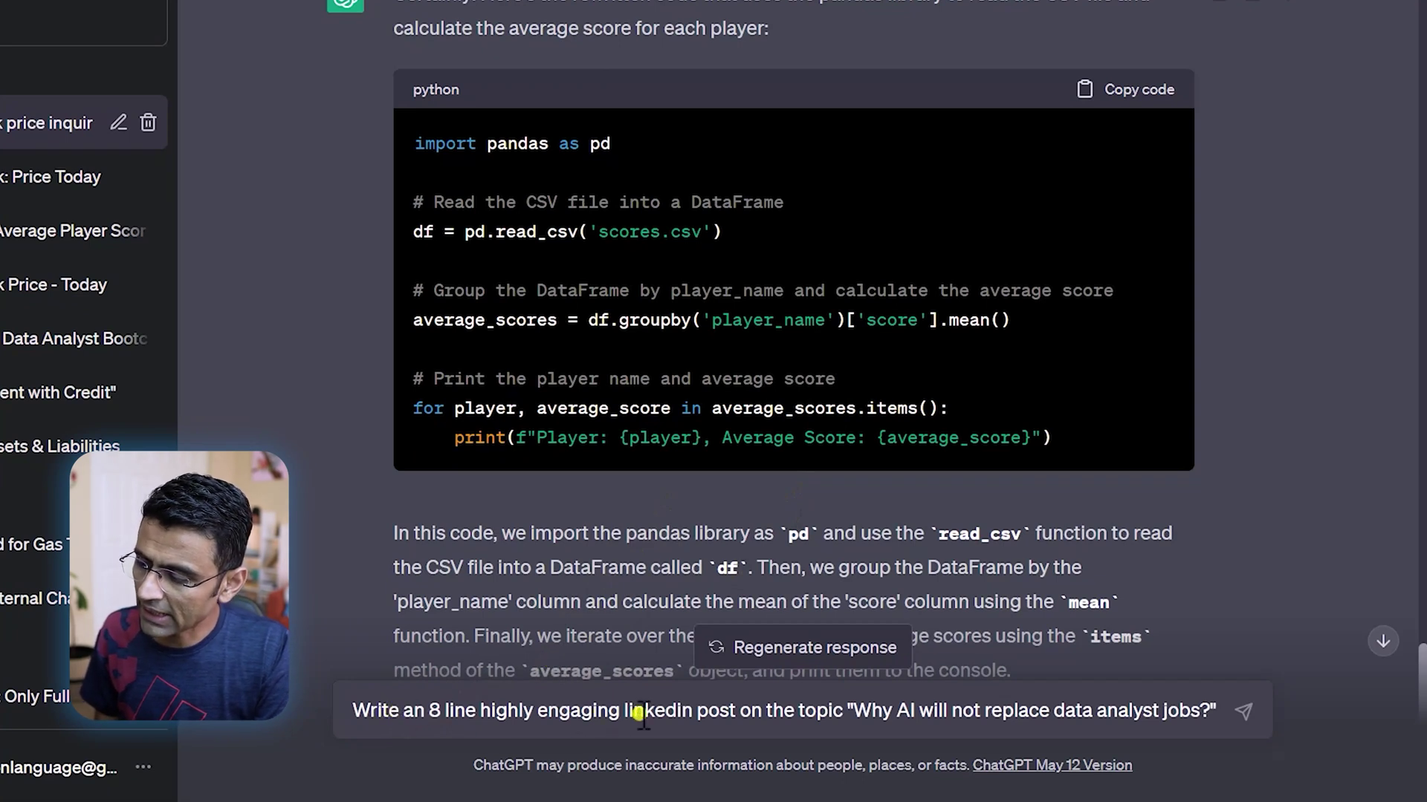
pyautogui.click(1218, 711)
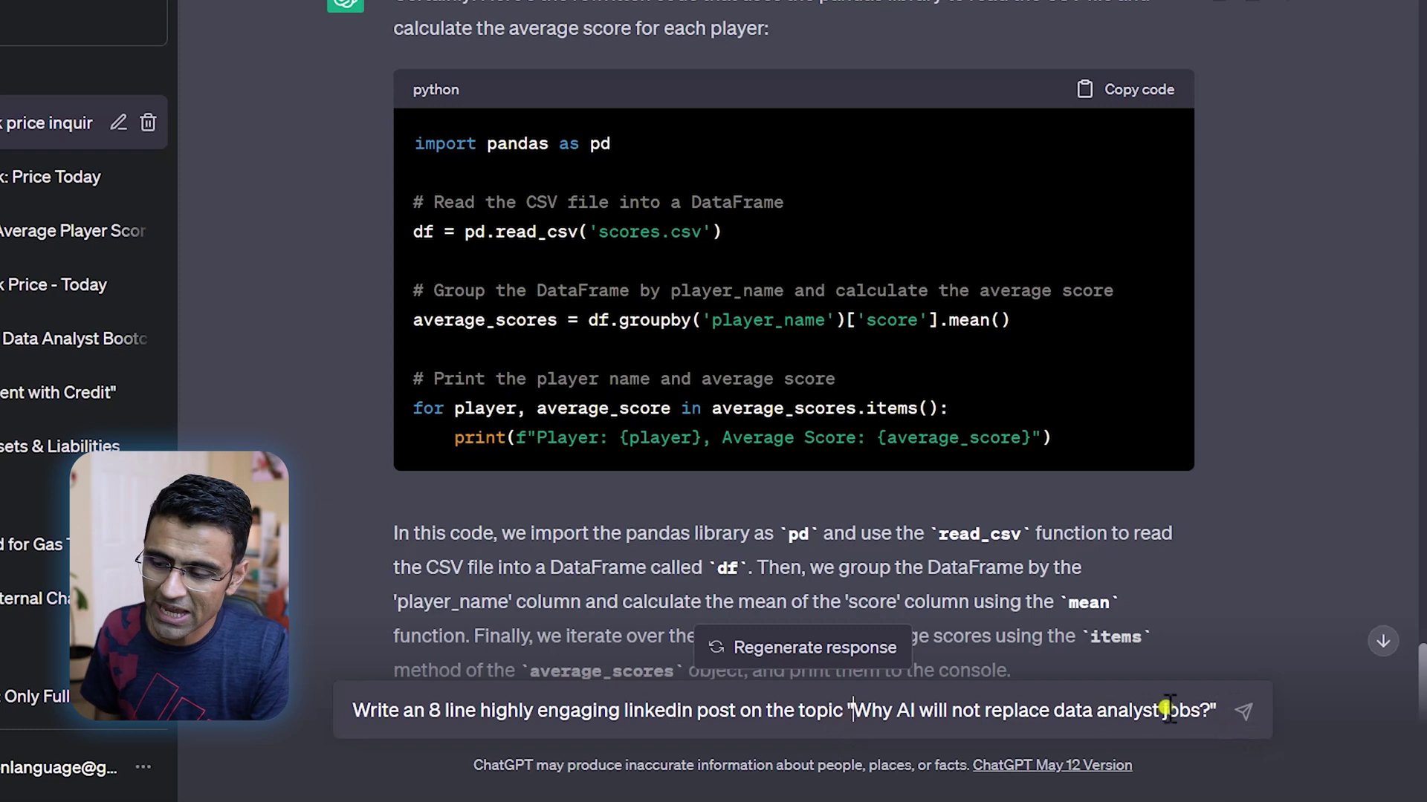
pyautogui.click(1246, 713)
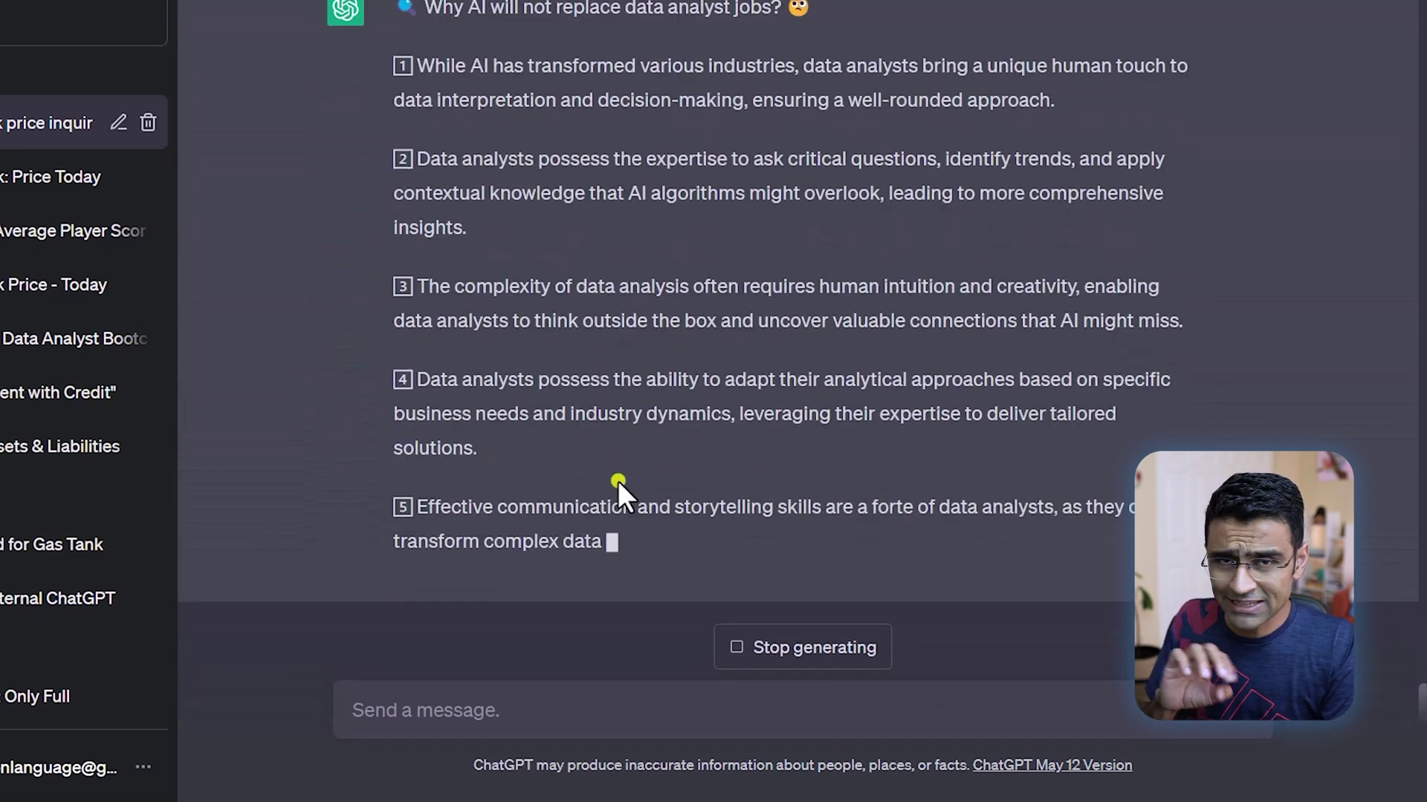
# - Read ChatGPT's post and its heading, then regenerate a second version of the post
pyautogui.scroll(5, 618, 480)
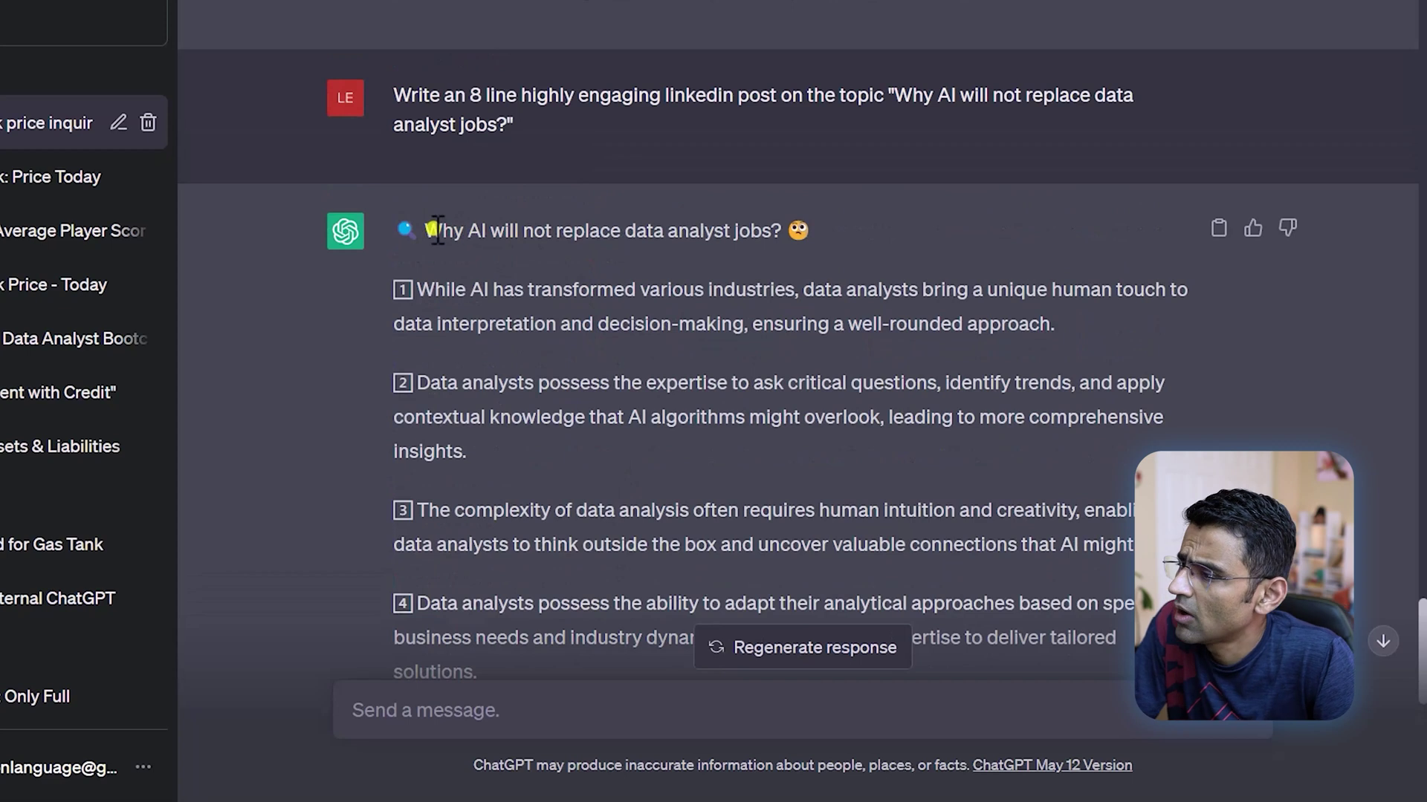
pyautogui.moveTo(420, 231); pyautogui.dragTo(826, 231)
pyautogui.click(766, 230)
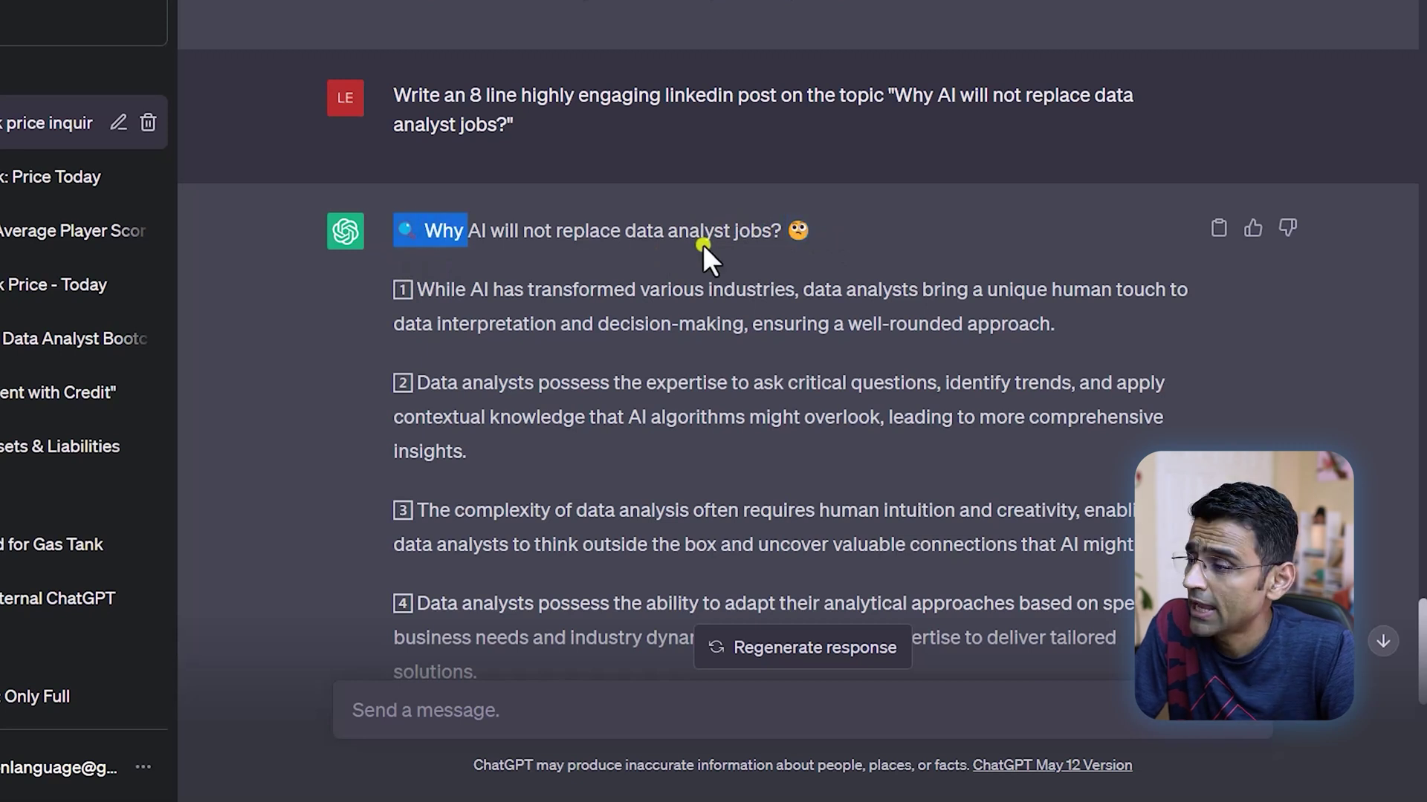
pyautogui.moveTo(813, 231); pyautogui.dragTo(401, 229)
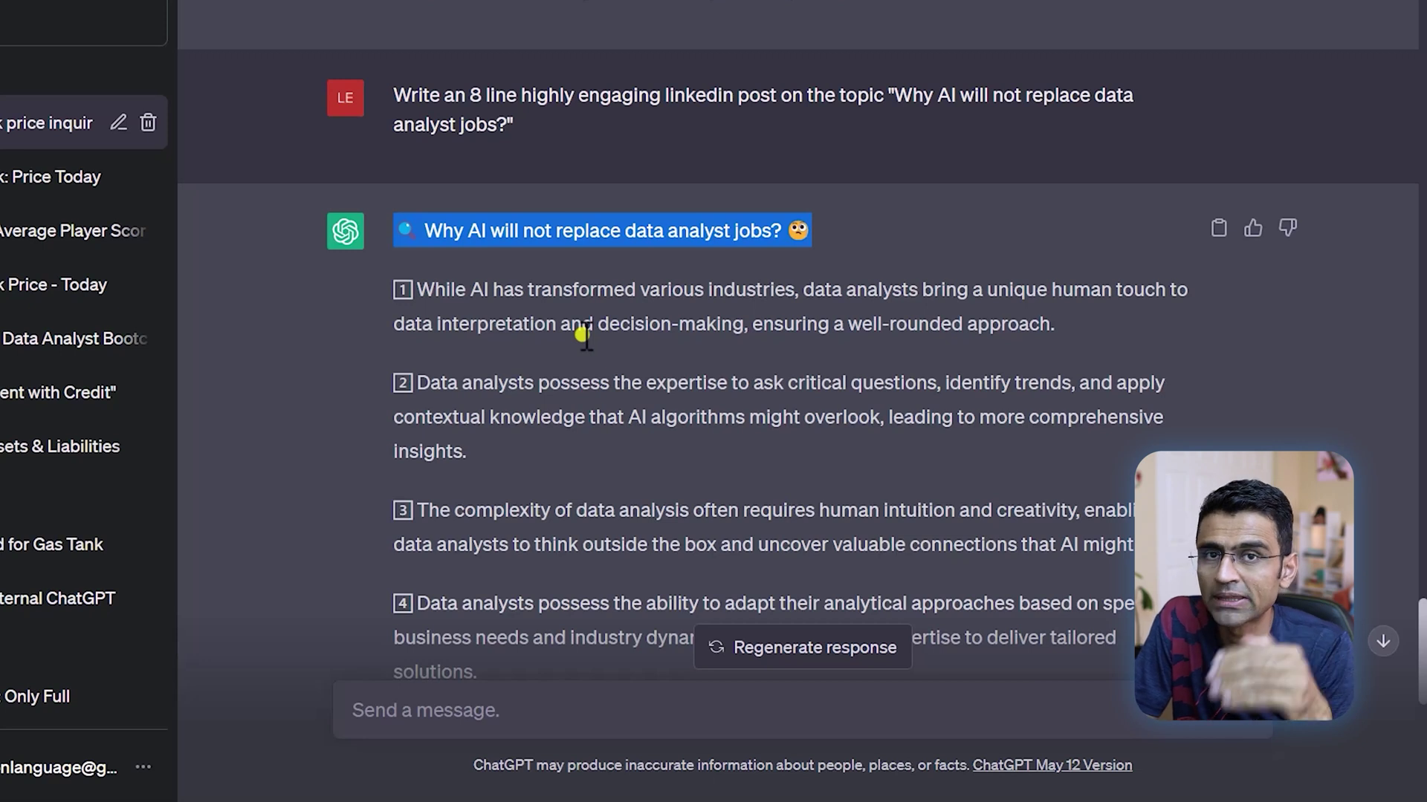
pyautogui.click(659, 430)
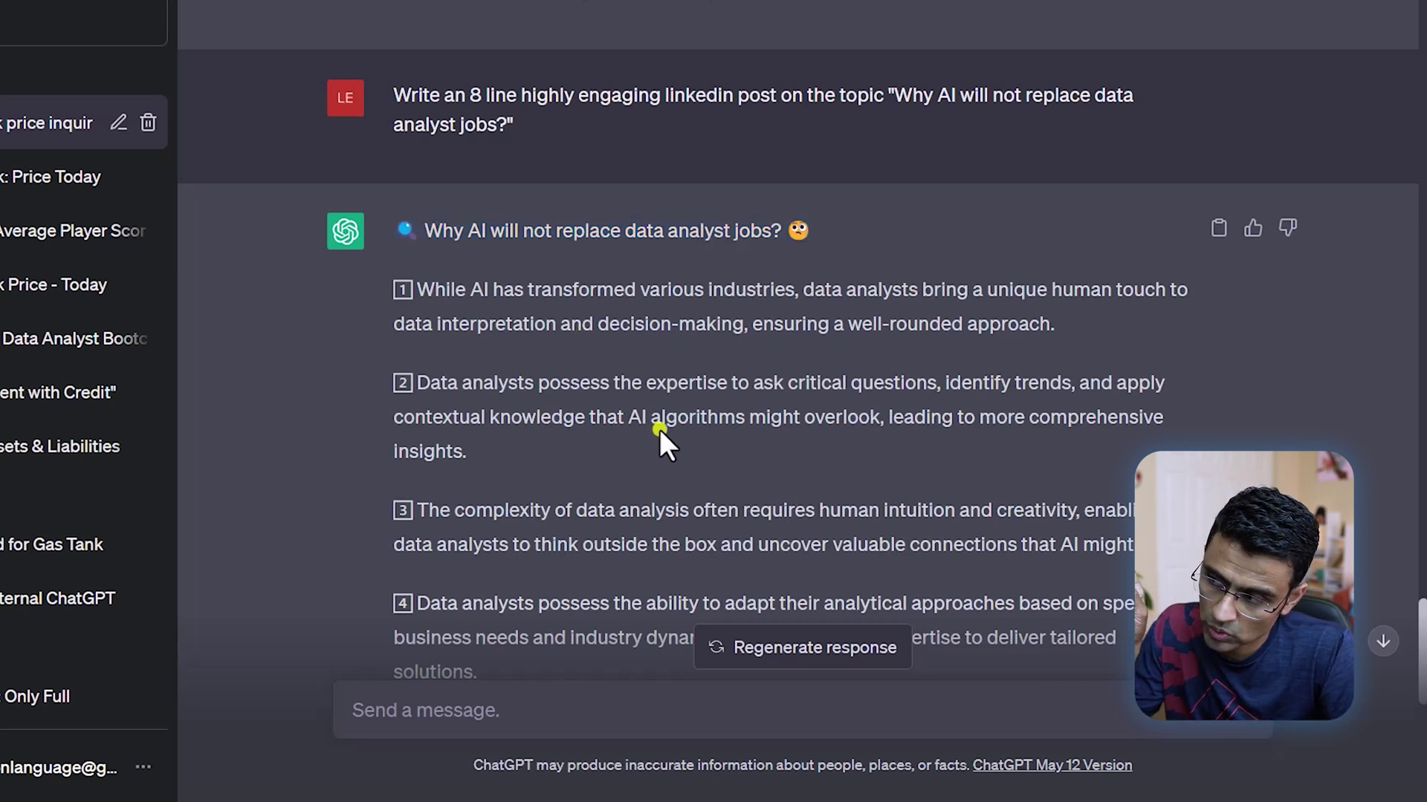
pyautogui.scroll(-3, 683, 438)
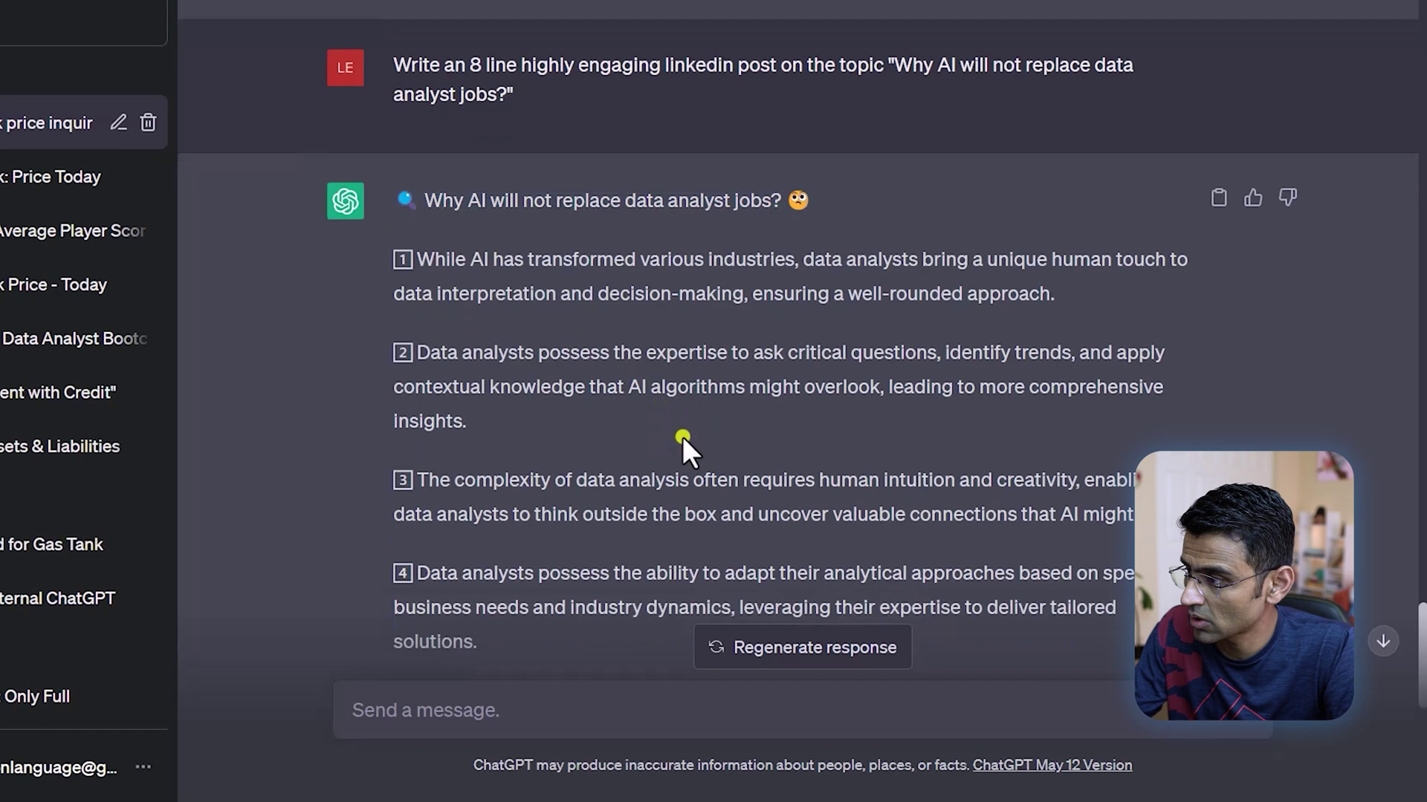
pyautogui.scroll(-6, 652, 395)
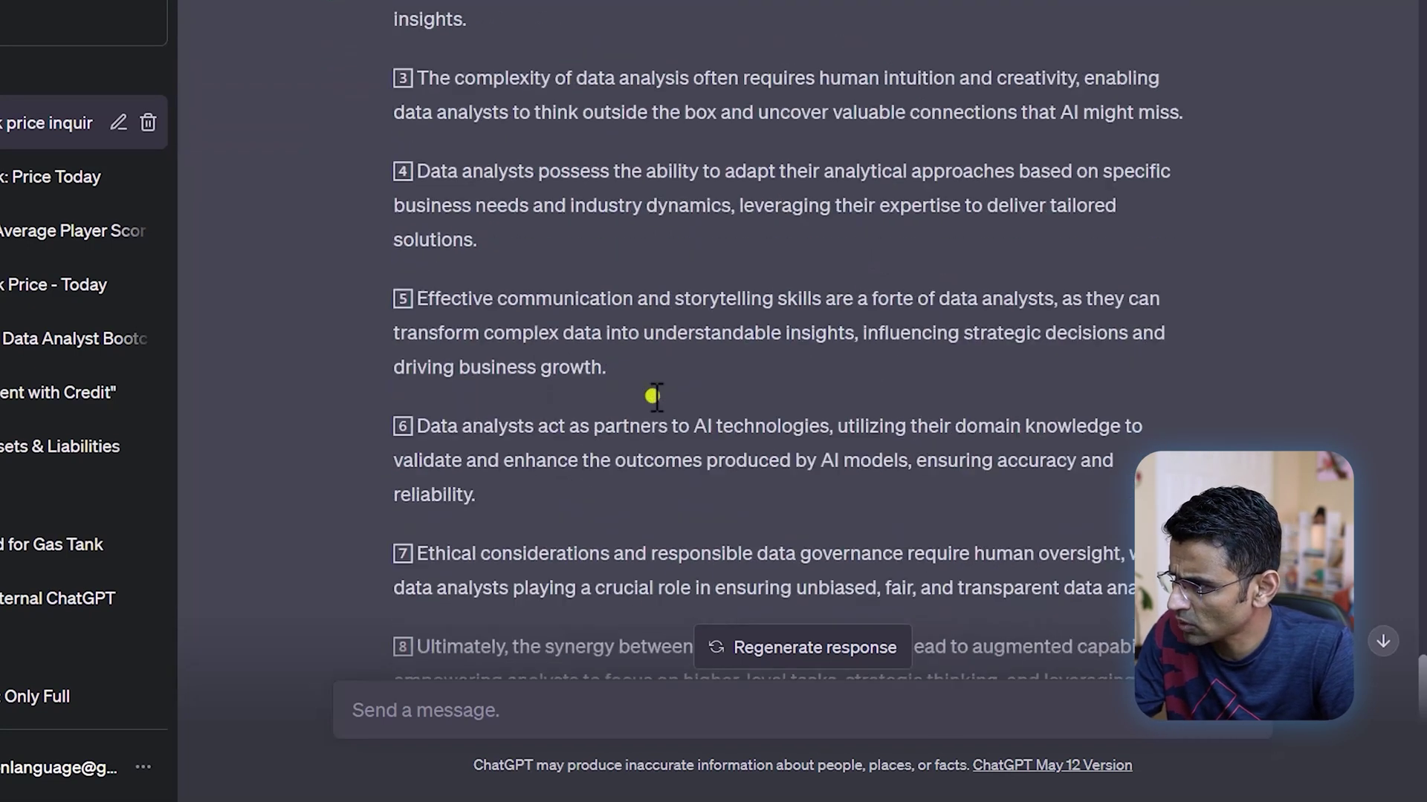
pyautogui.click(812, 649)
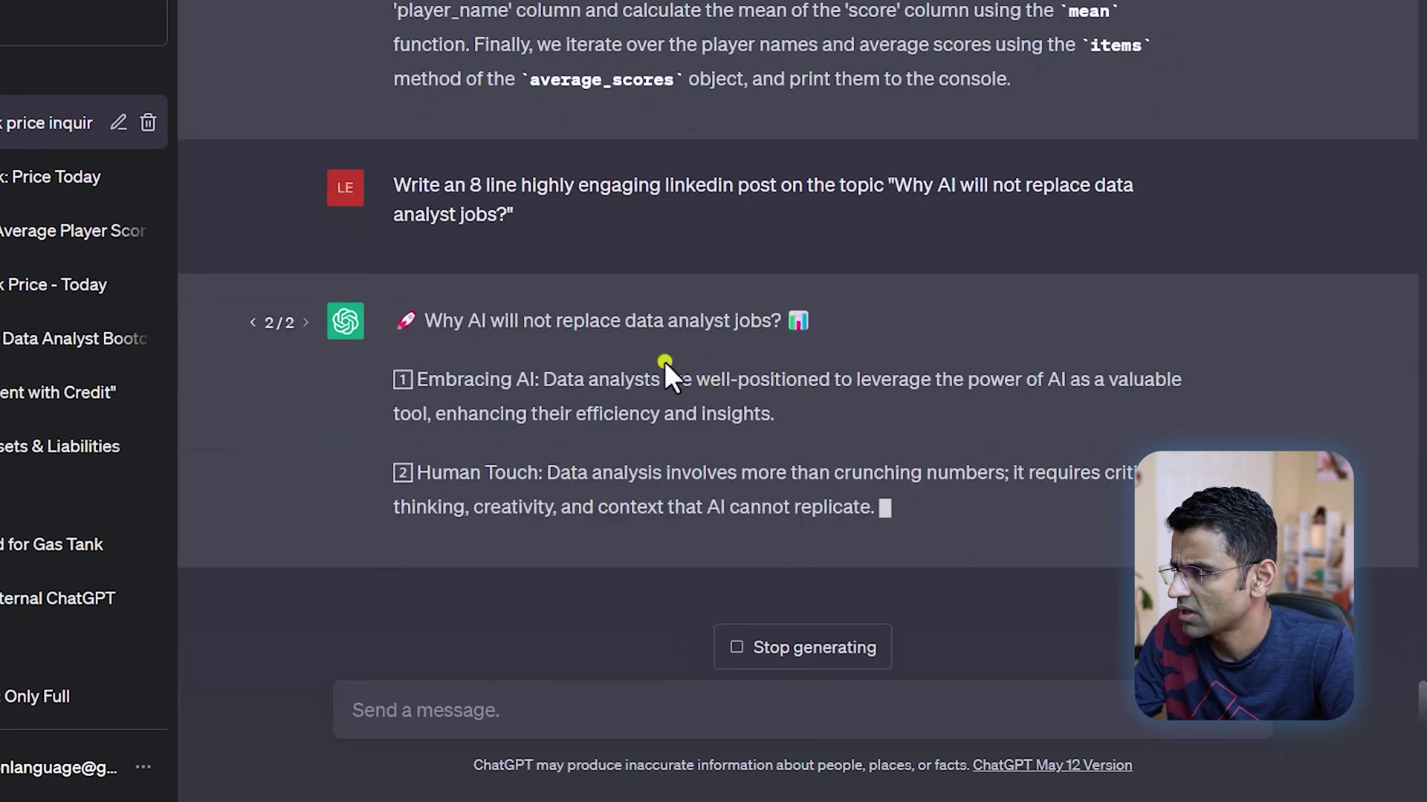
pyautogui.moveTo(404, 265); pyautogui.dragTo(658, 197)
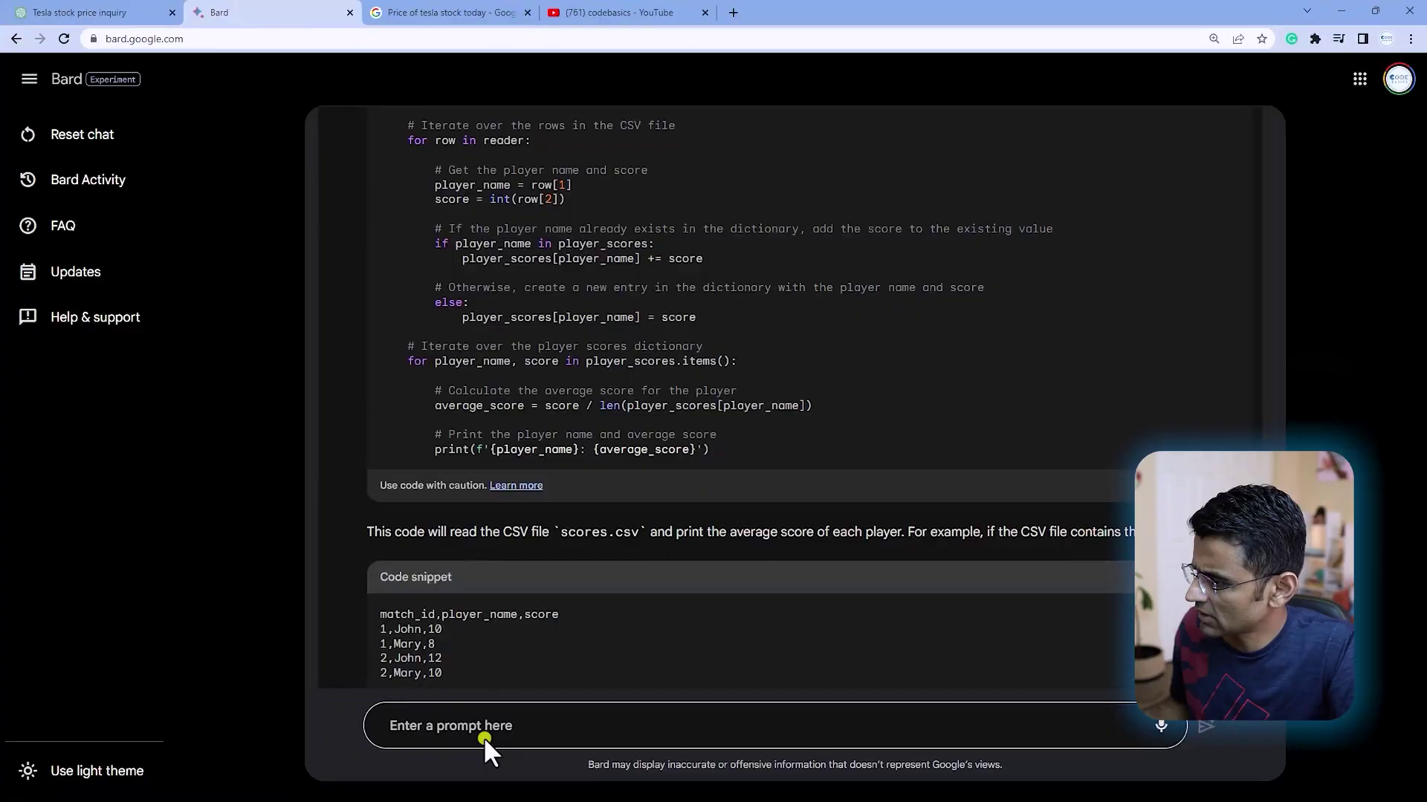
# - Submit the same LinkedIn post prompt to Bard, then return to ChatGPT
pyautogui.click(484, 737)
pyautogui.write('Write an 8 line highly engaging linkedin post on the topic "Why AI will not replace data analyst jobs?"')
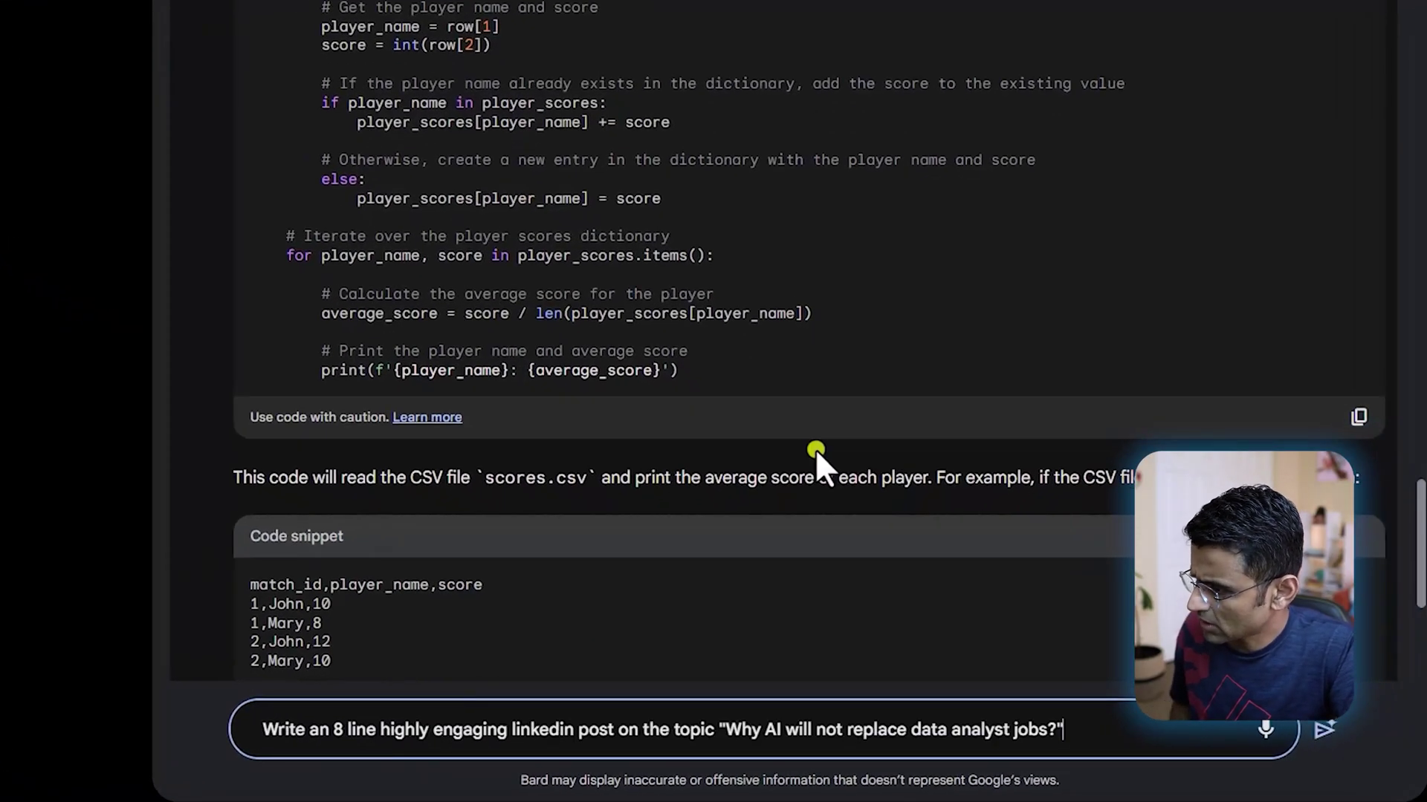
pyautogui.press('Return')
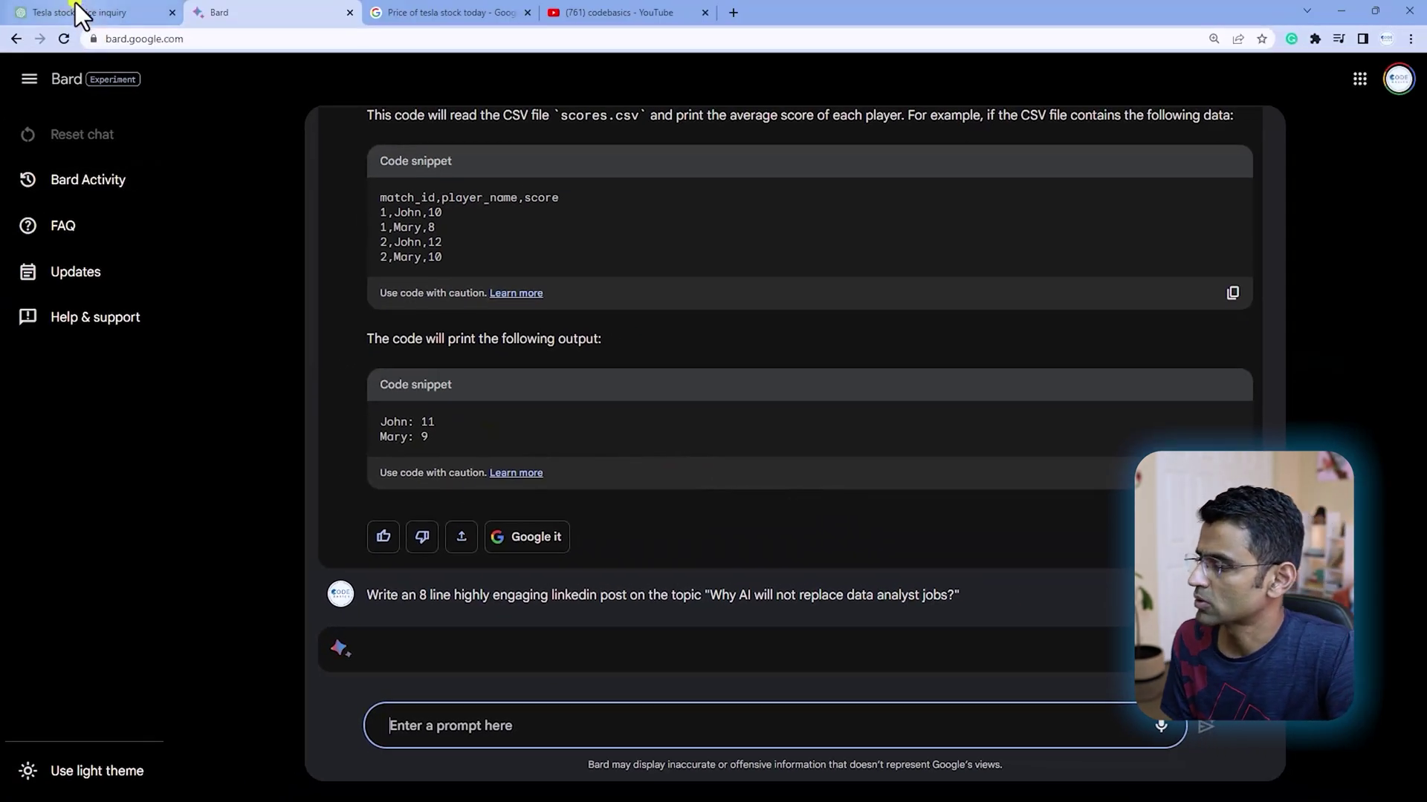
pyautogui.click(76, 6)
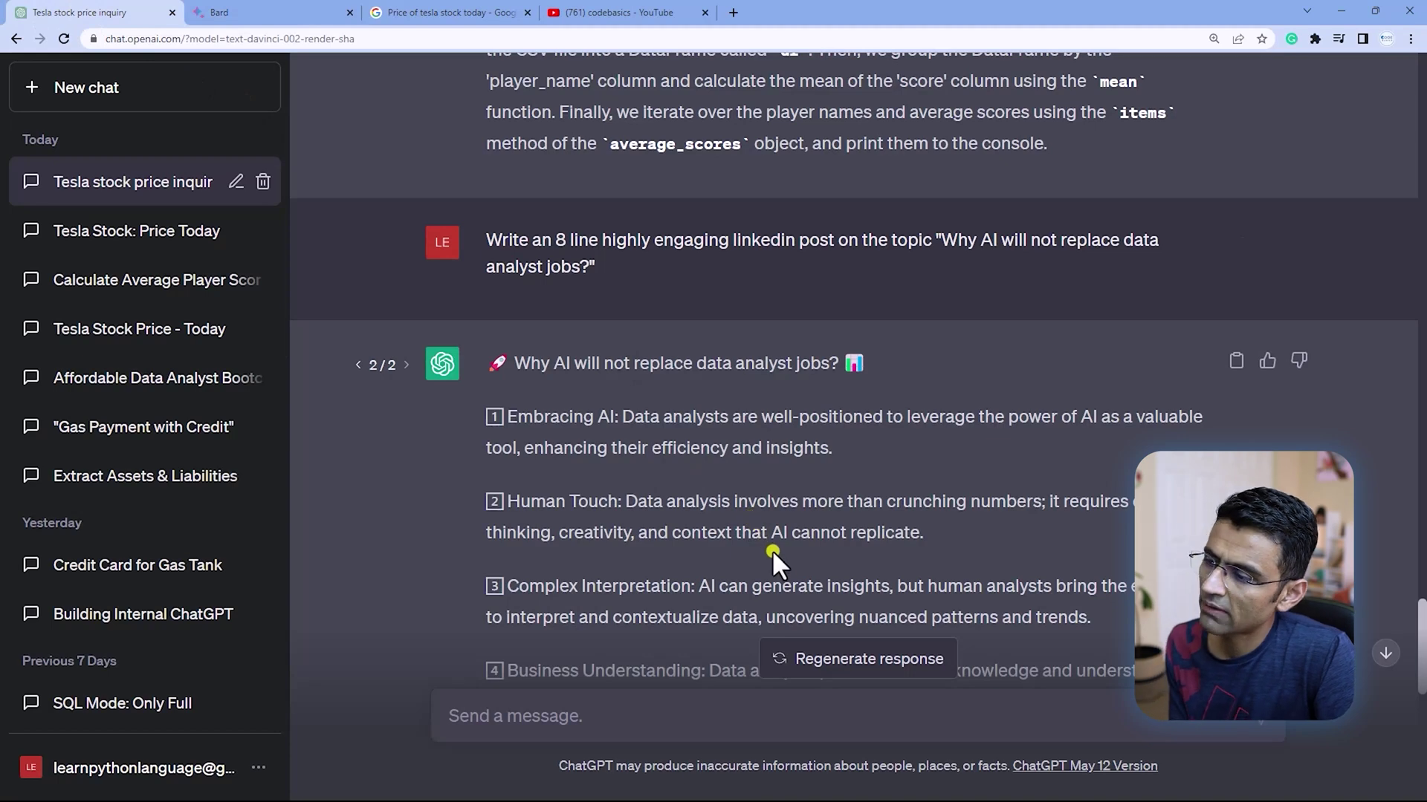
# - Ask ChatGPT to rewrite the LinkedIn post with storytelling and humor, then go back to Bard
pyautogui.scroll(-10, 772, 550)
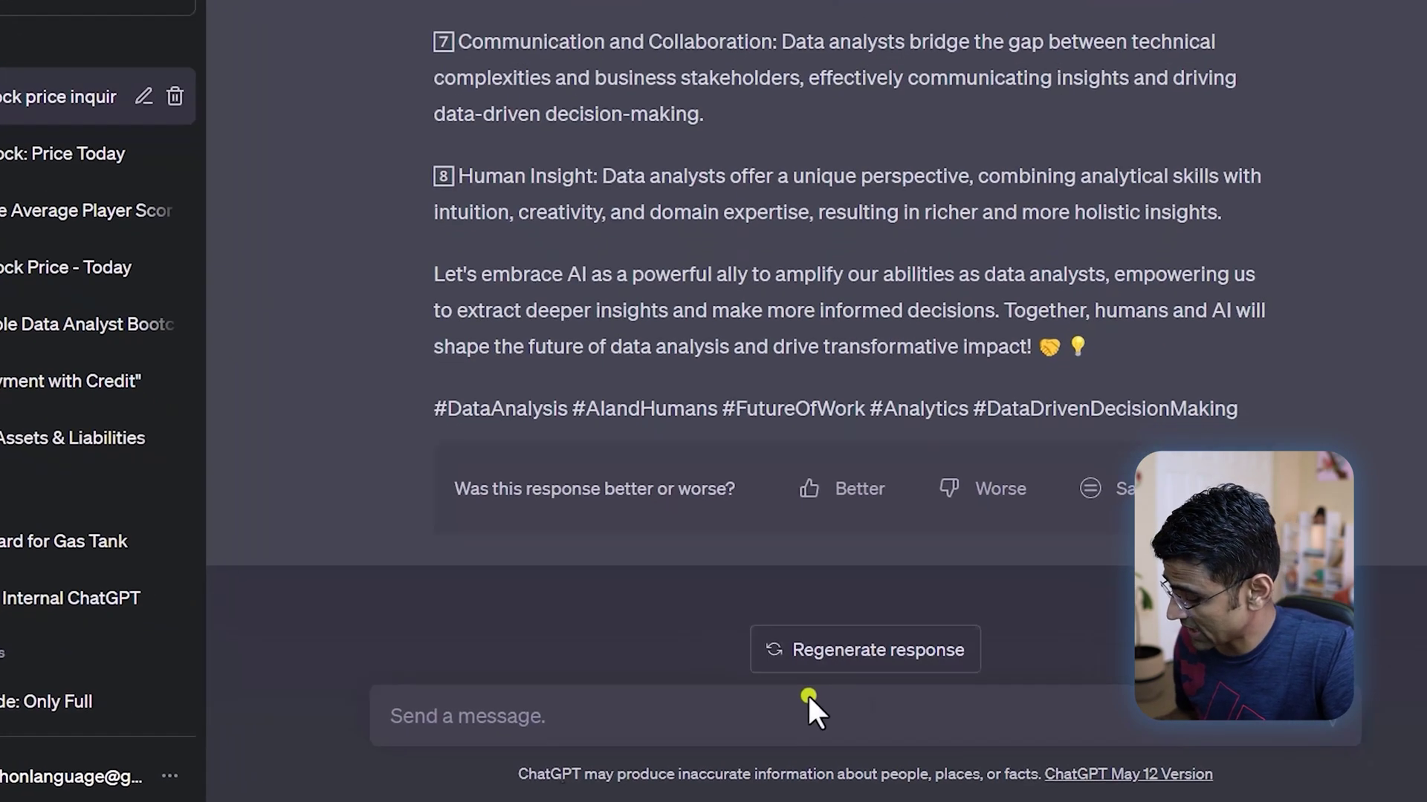
pyautogui.click(537, 718)
pyautogui.write('Rewrite the same post but add some story telling and humor')
pyautogui.press('Return')
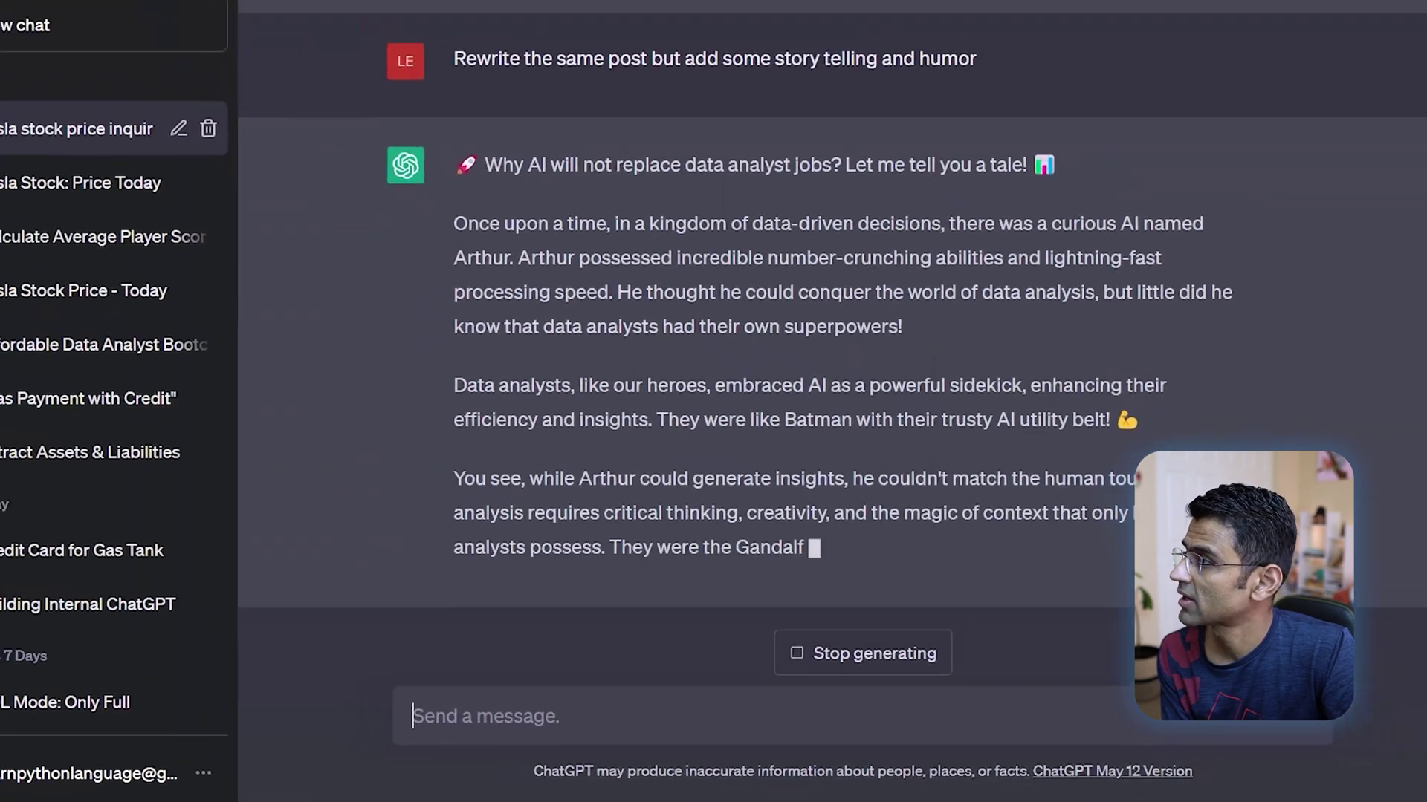
pyautogui.click(246, 9)
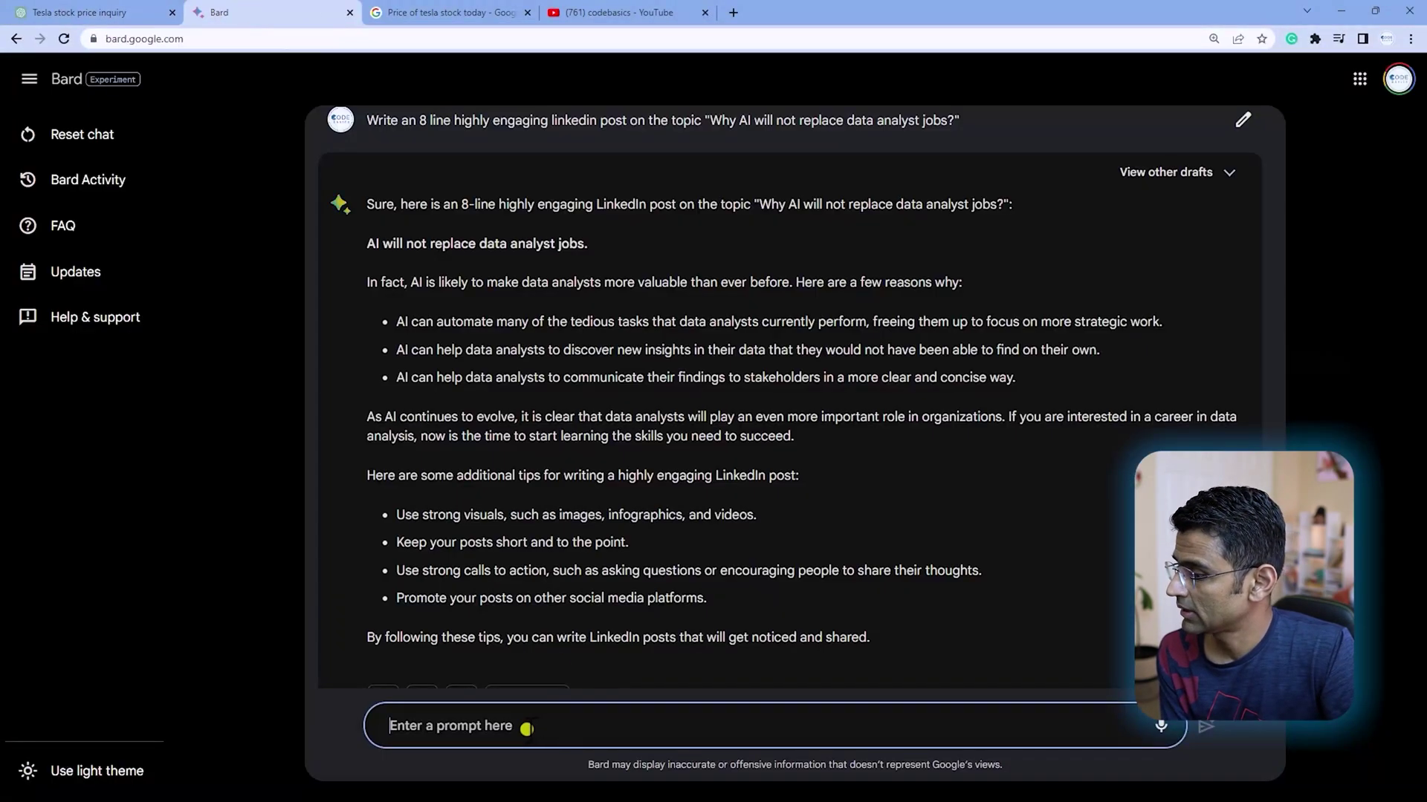
# - Read through Bard's LinkedIn post, highlighting its headline, the sentences on AI's value, and the closing tips
pyautogui.scroll(-1, 496, 551)
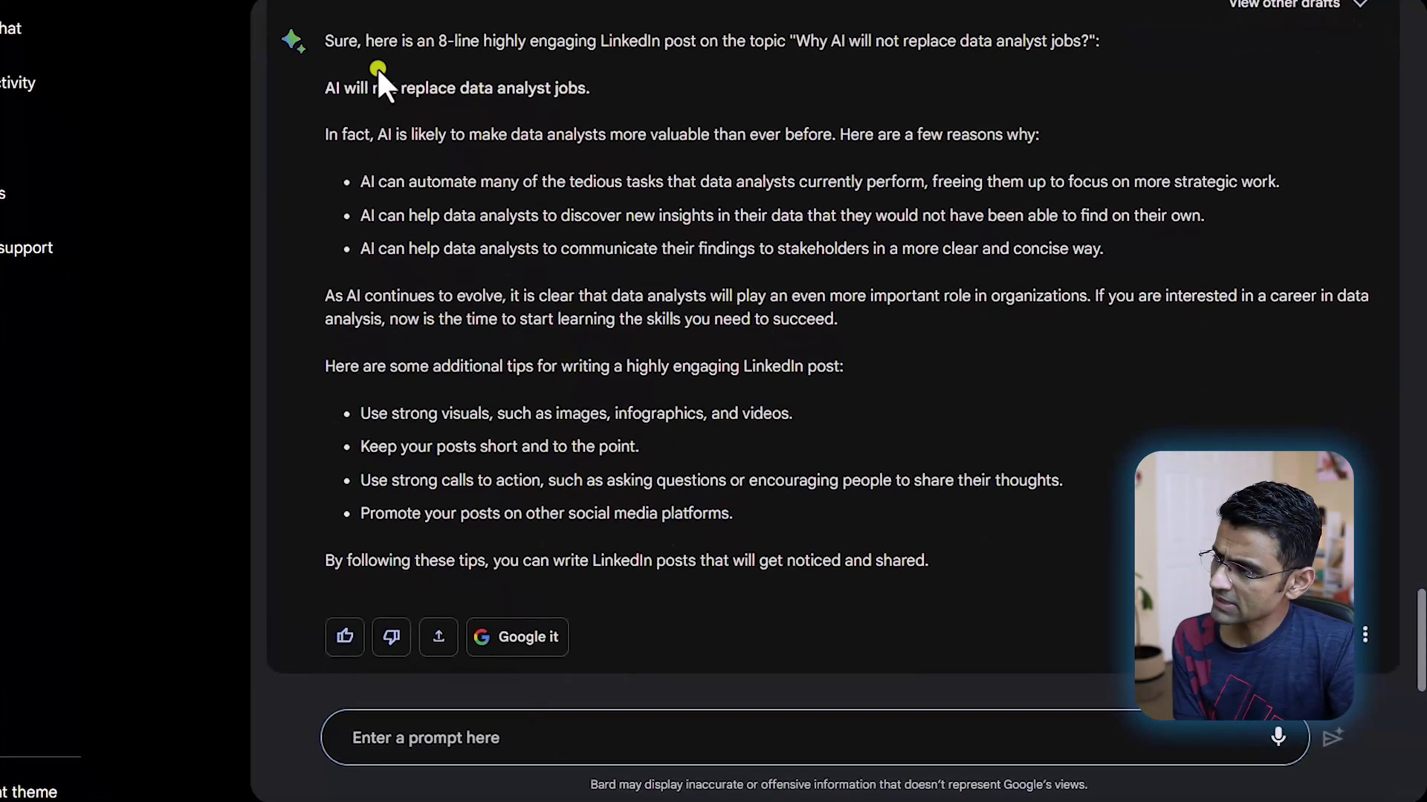
pyautogui.moveTo(397, 185); pyautogui.dragTo(949, 542)
pyautogui.click(1024, 515)
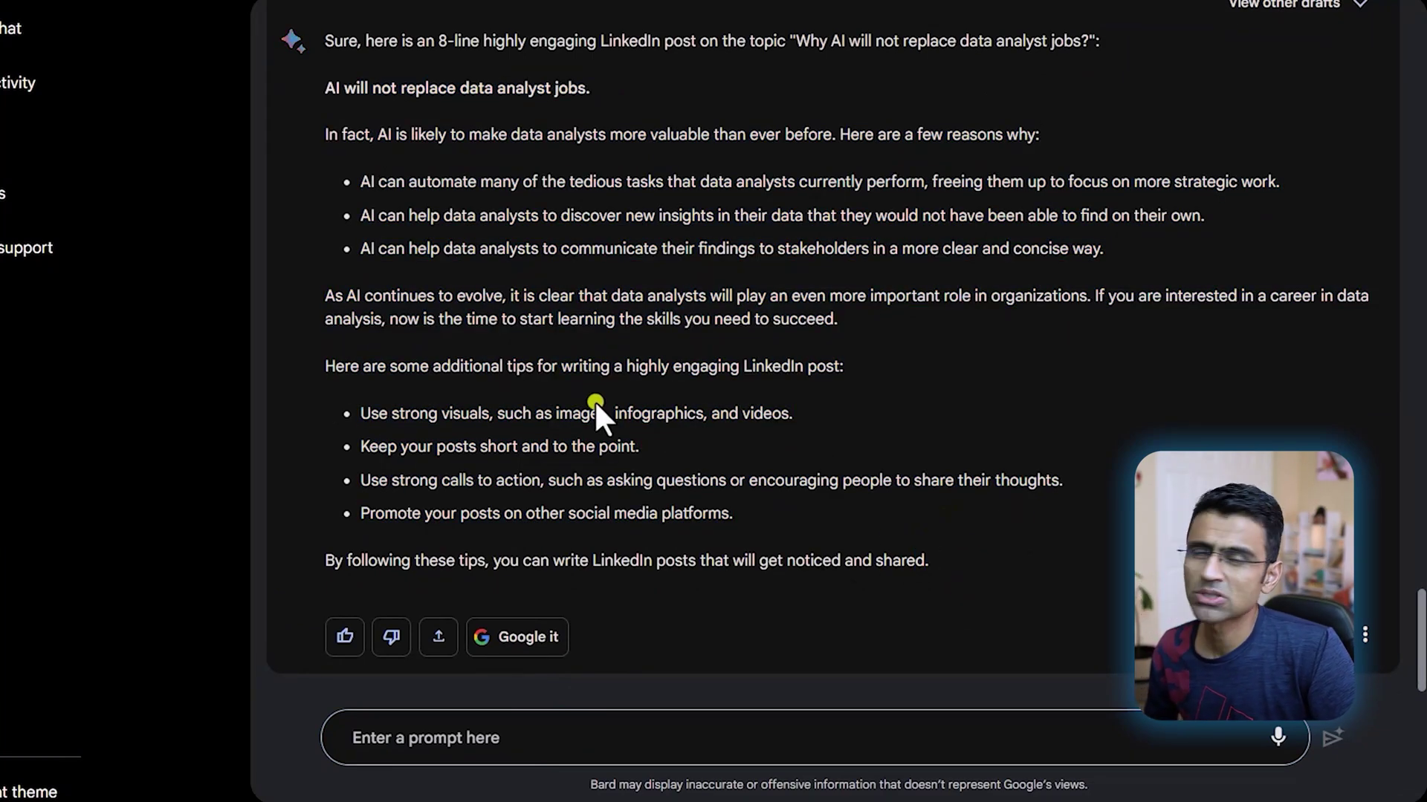
pyautogui.moveTo(378, 134); pyautogui.dragTo(1279, 183)
pyautogui.click(1010, 283)
pyautogui.moveTo(426, 213); pyautogui.dragTo(1136, 252)
pyautogui.moveTo(558, 366); pyautogui.dragTo(764, 558)
pyautogui.click(764, 559)
pyautogui.moveTo(327, 88); pyautogui.dragTo(660, 92)
pyautogui.click(660, 92)
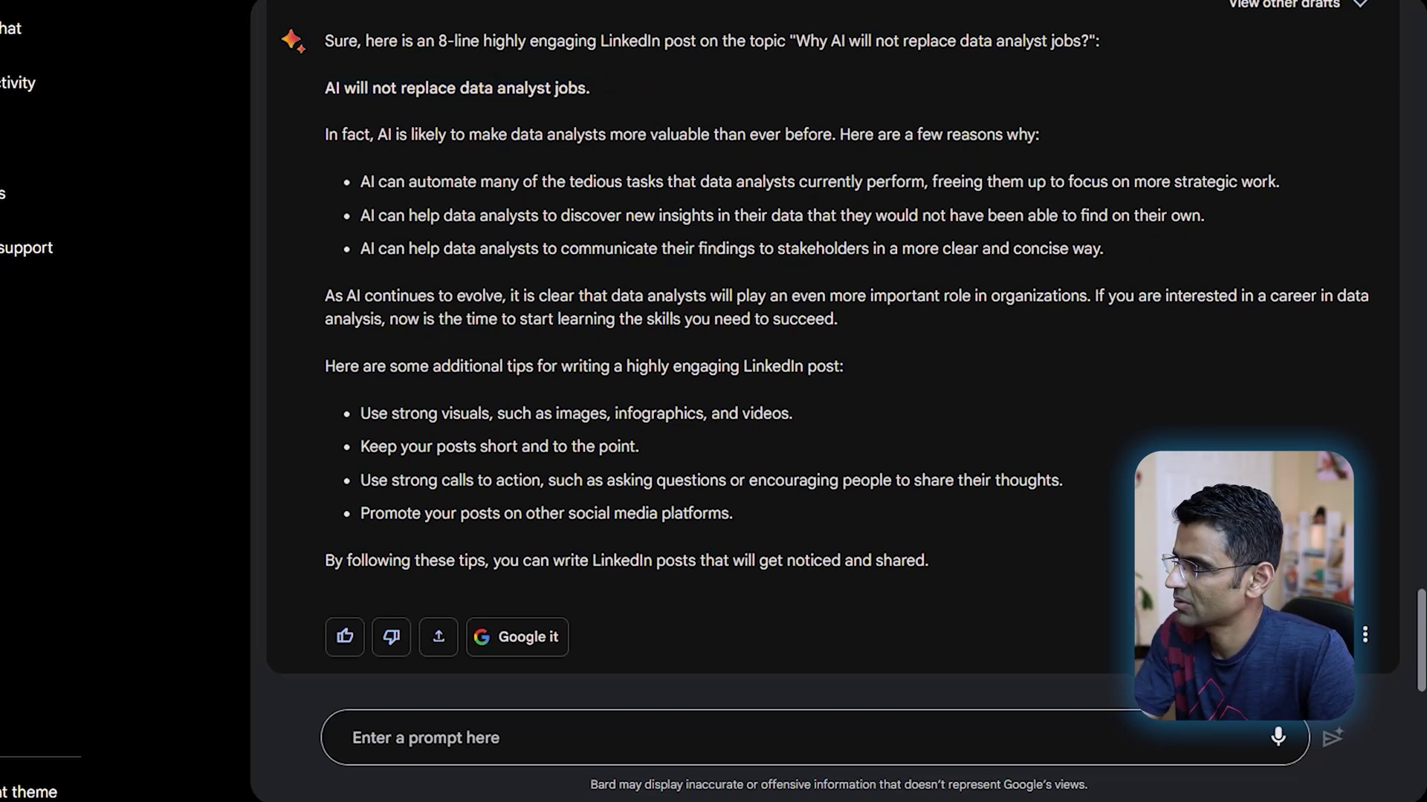
# - Send Bard 'Rewrite the same post but add some story telling and humor', then return to ChatGPT
pyautogui.click(420, 735)
pyautogui.write('Rewrite the same post but add some story telling and humor')
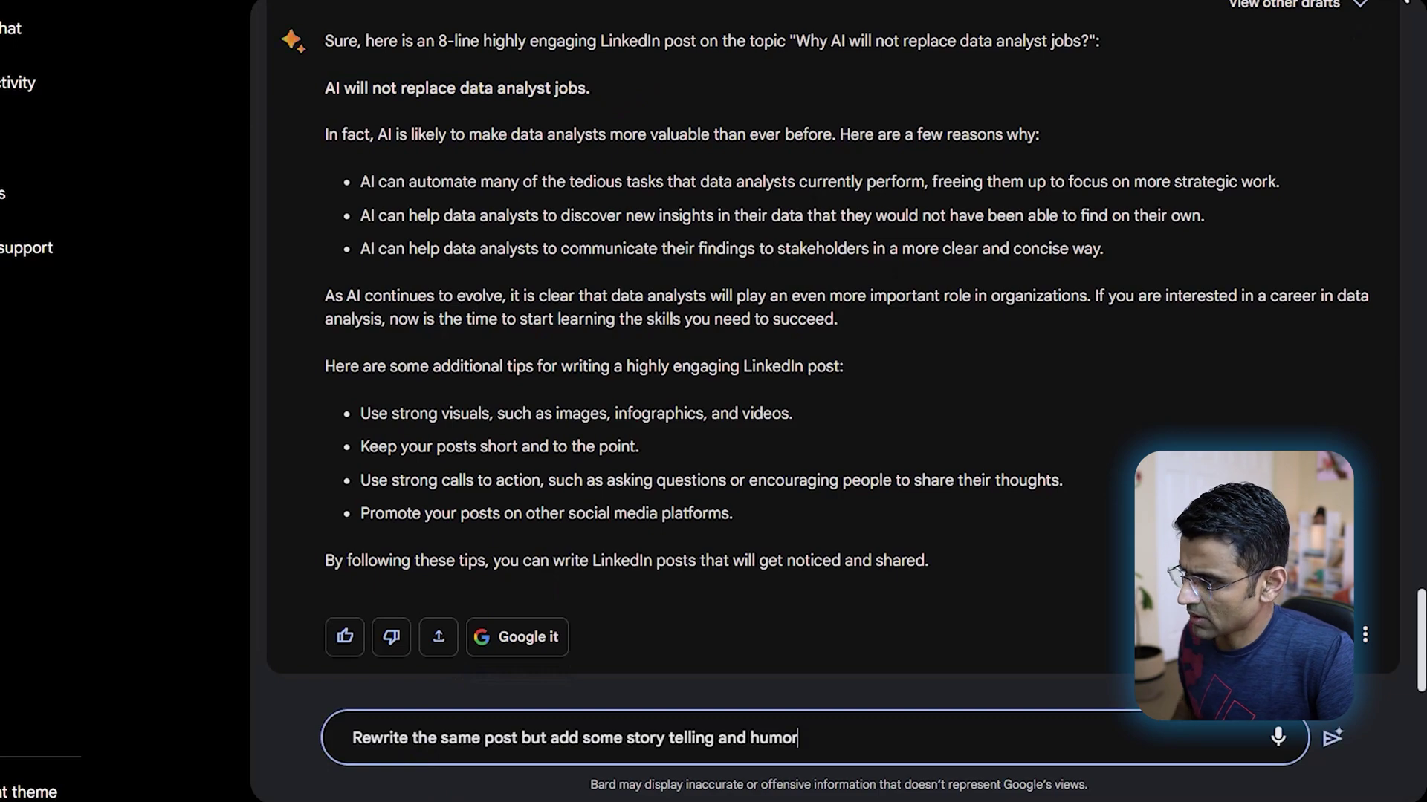
pyautogui.press('Return')
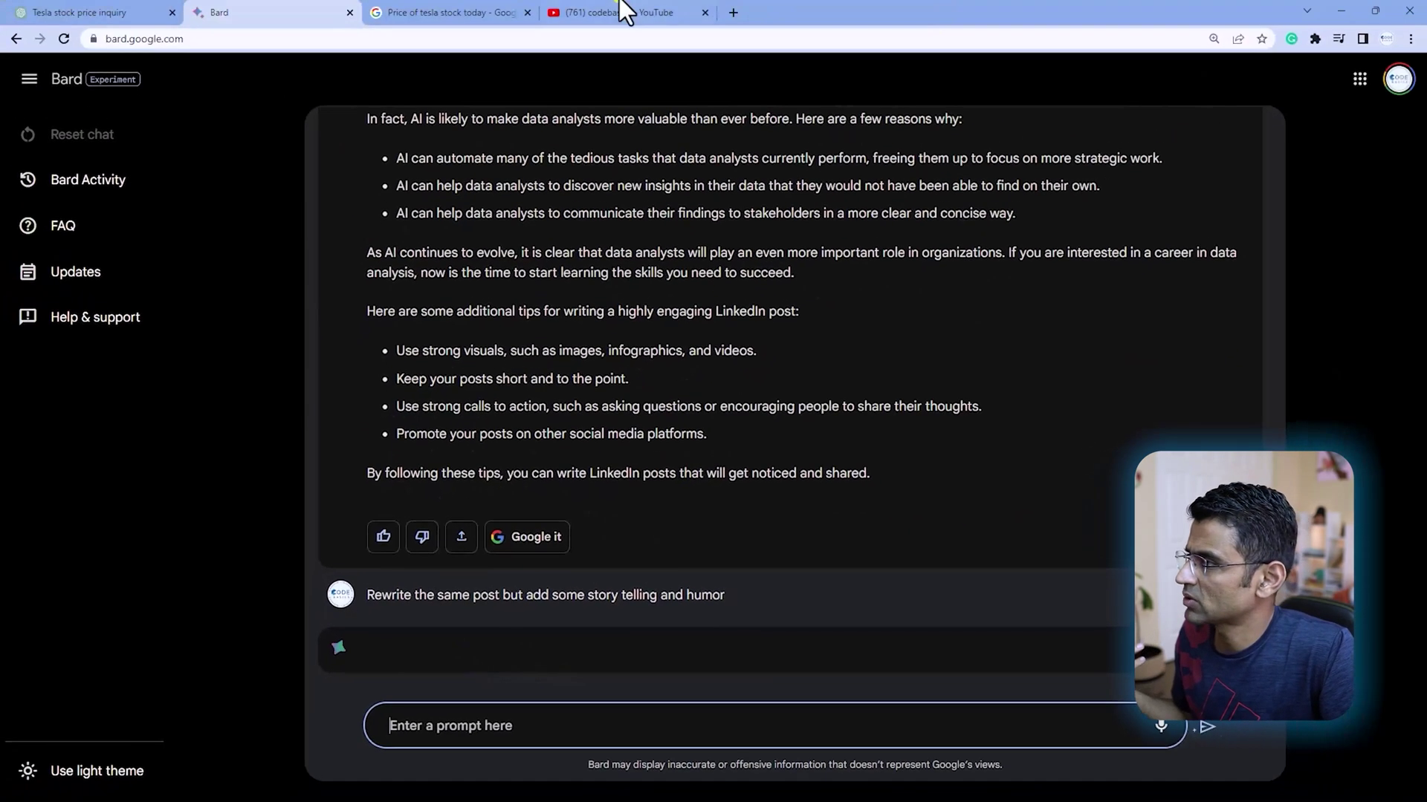
pyautogui.click(85, 3)
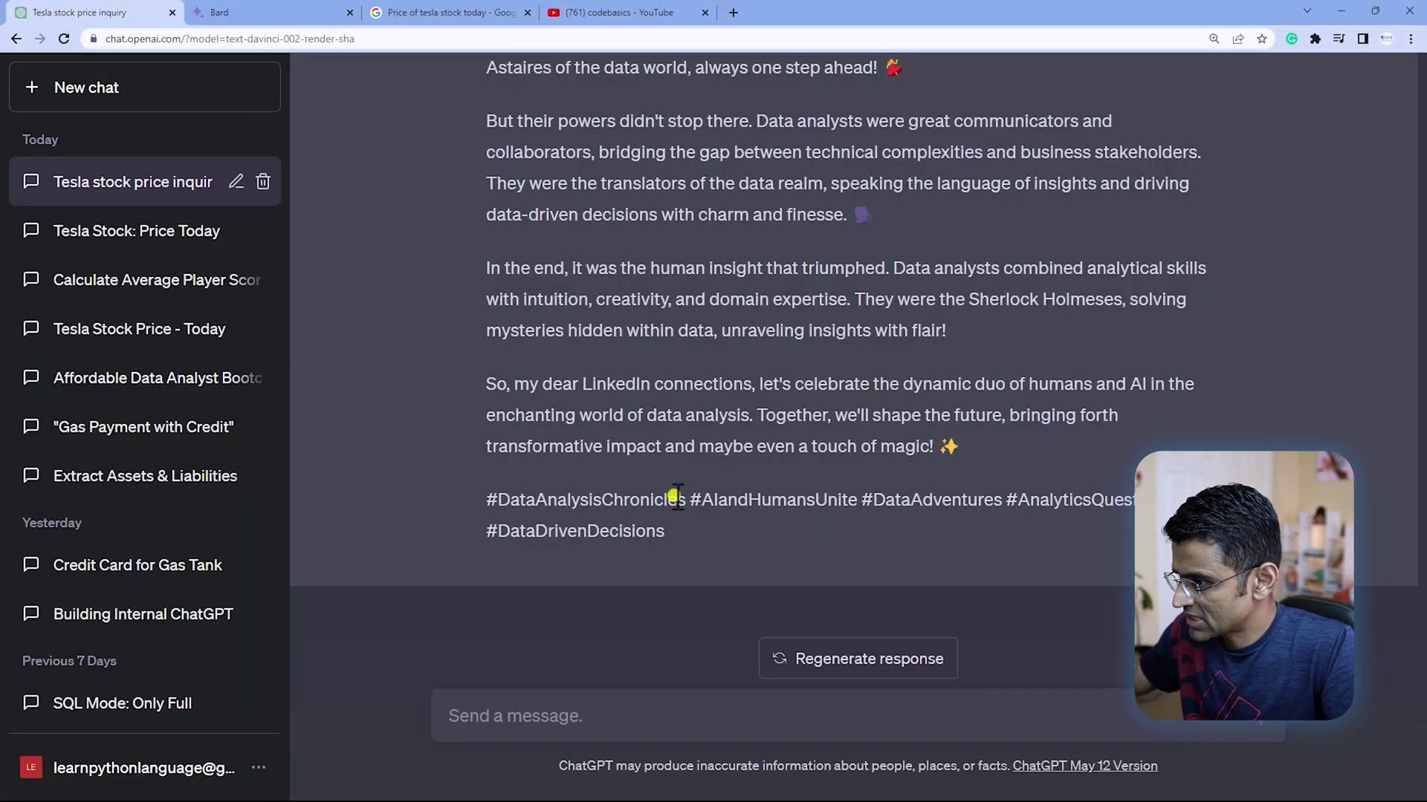
# - Read ChatGPT's storytelling post, highlighting its heading and opening paragraph
pyautogui.scroll(7, 683, 502)
pyautogui.scroll(10, 683, 502)
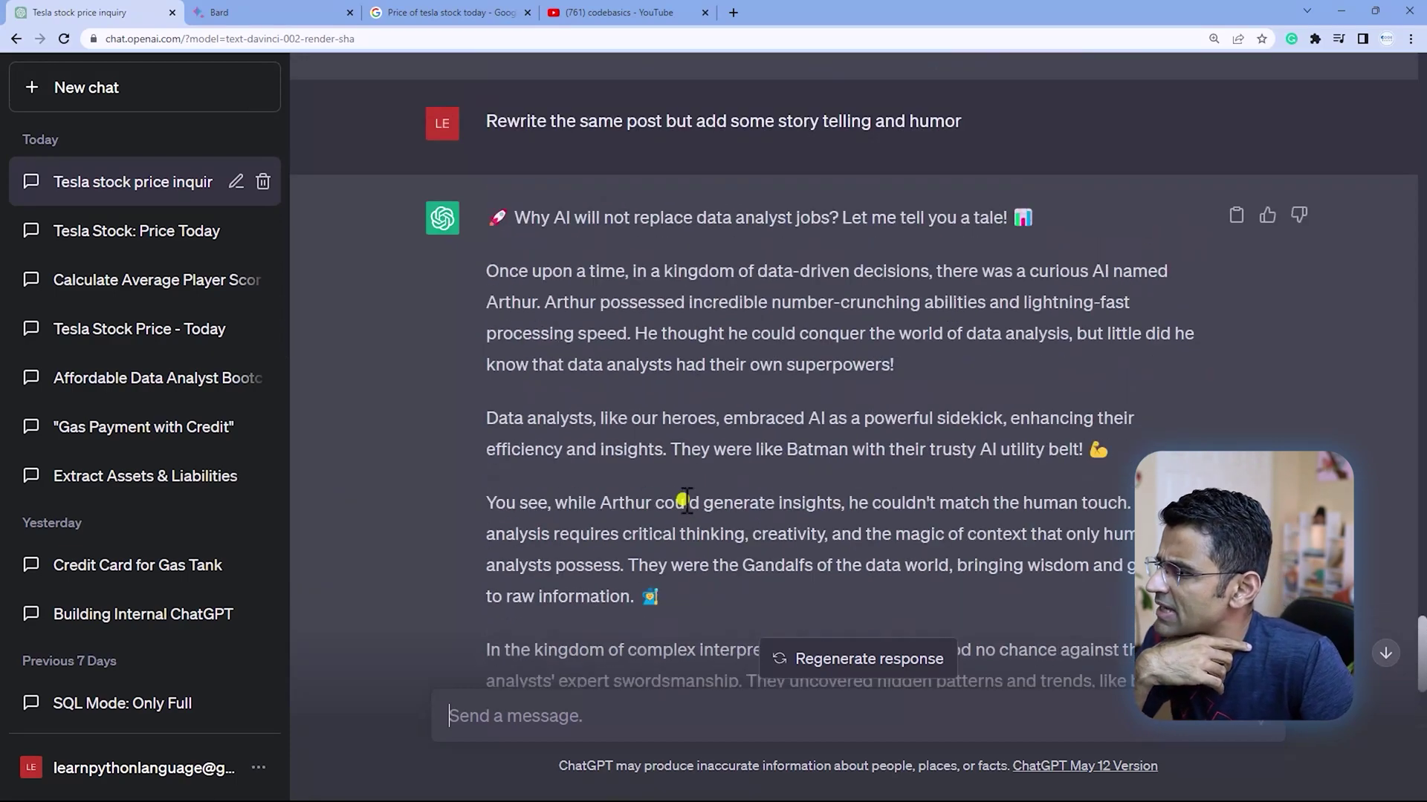
pyautogui.moveTo(573, 274); pyautogui.dragTo(971, 275)
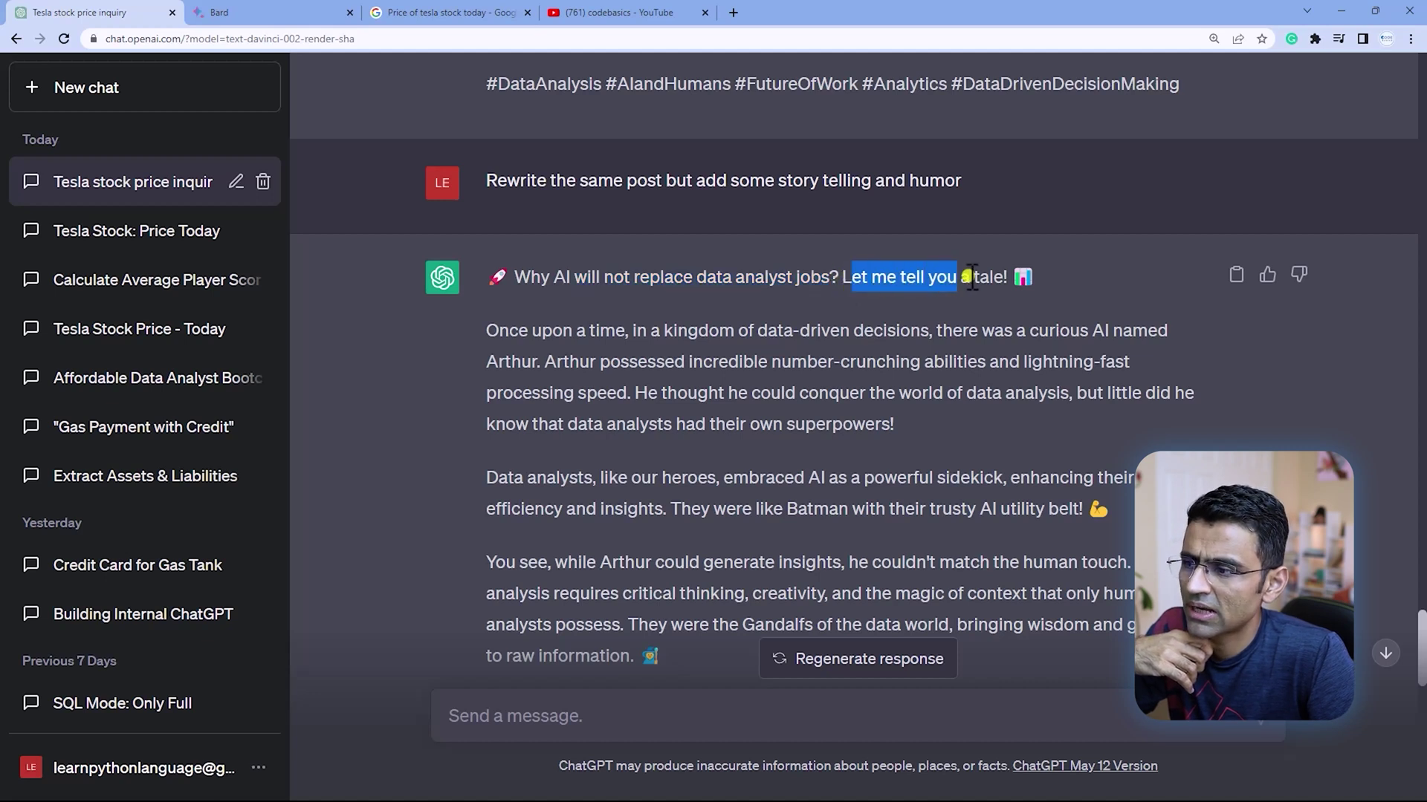
pyautogui.click(945, 408)
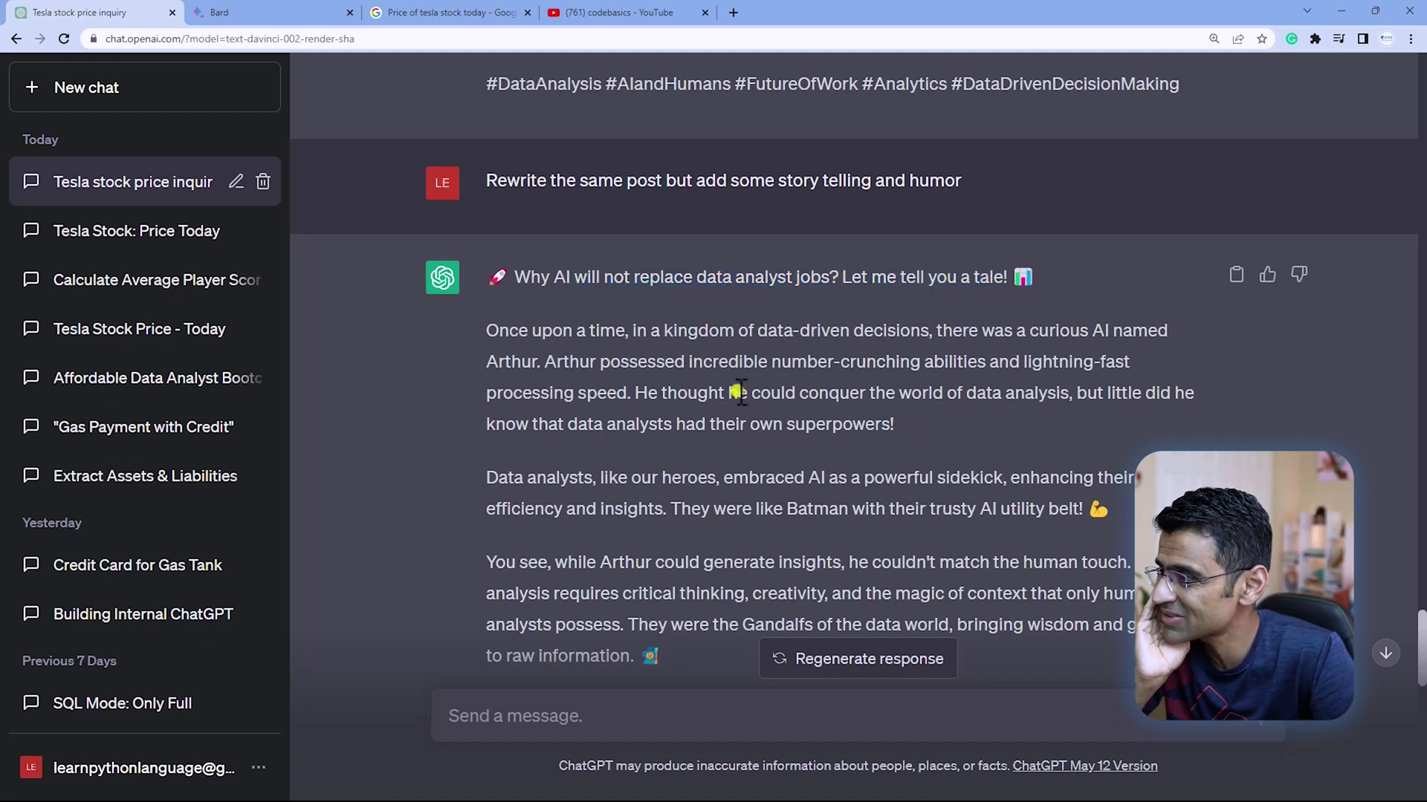
pyautogui.moveTo(673, 329); pyautogui.dragTo(1150, 438)
pyautogui.moveTo(593, 364); pyautogui.dragTo(899, 480)
pyautogui.click(837, 510)
pyautogui.scroll(-4, 701, 524)
pyautogui.scroll(-12, 702, 524)
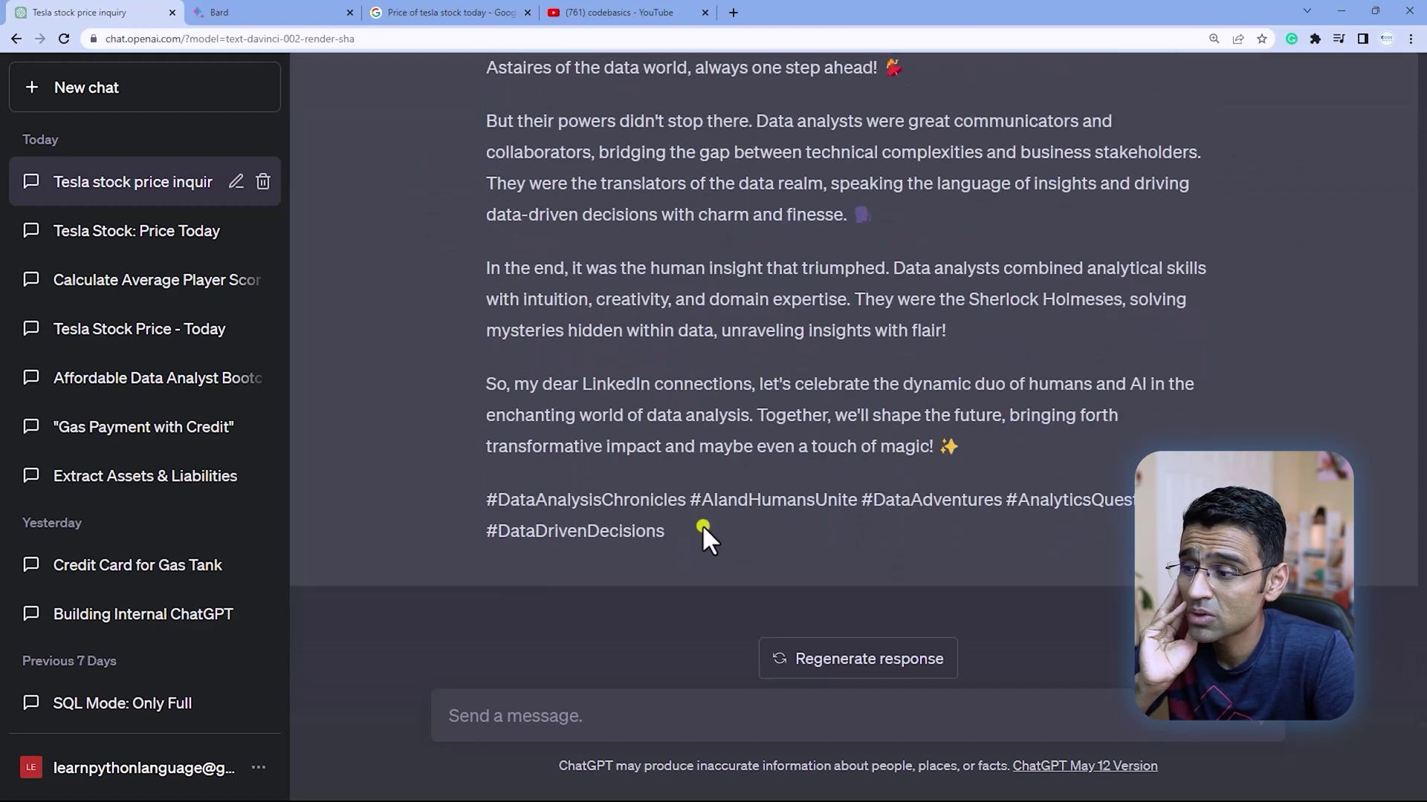
# - Ask ChatGPT to 'Reduce this post to only 10 lines', correcting the typo before sending
pyautogui.click(559, 713)
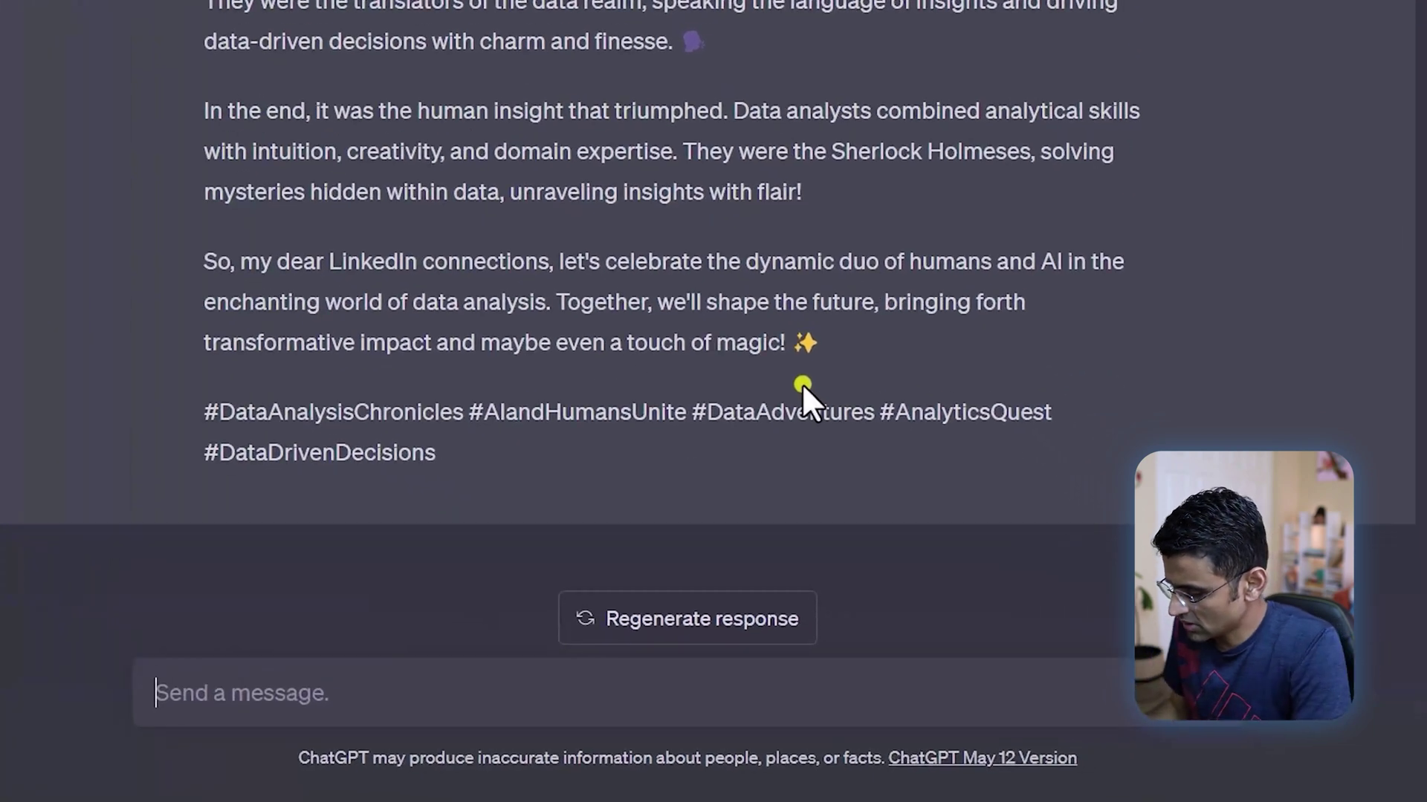
pyautogui.write('Redu')
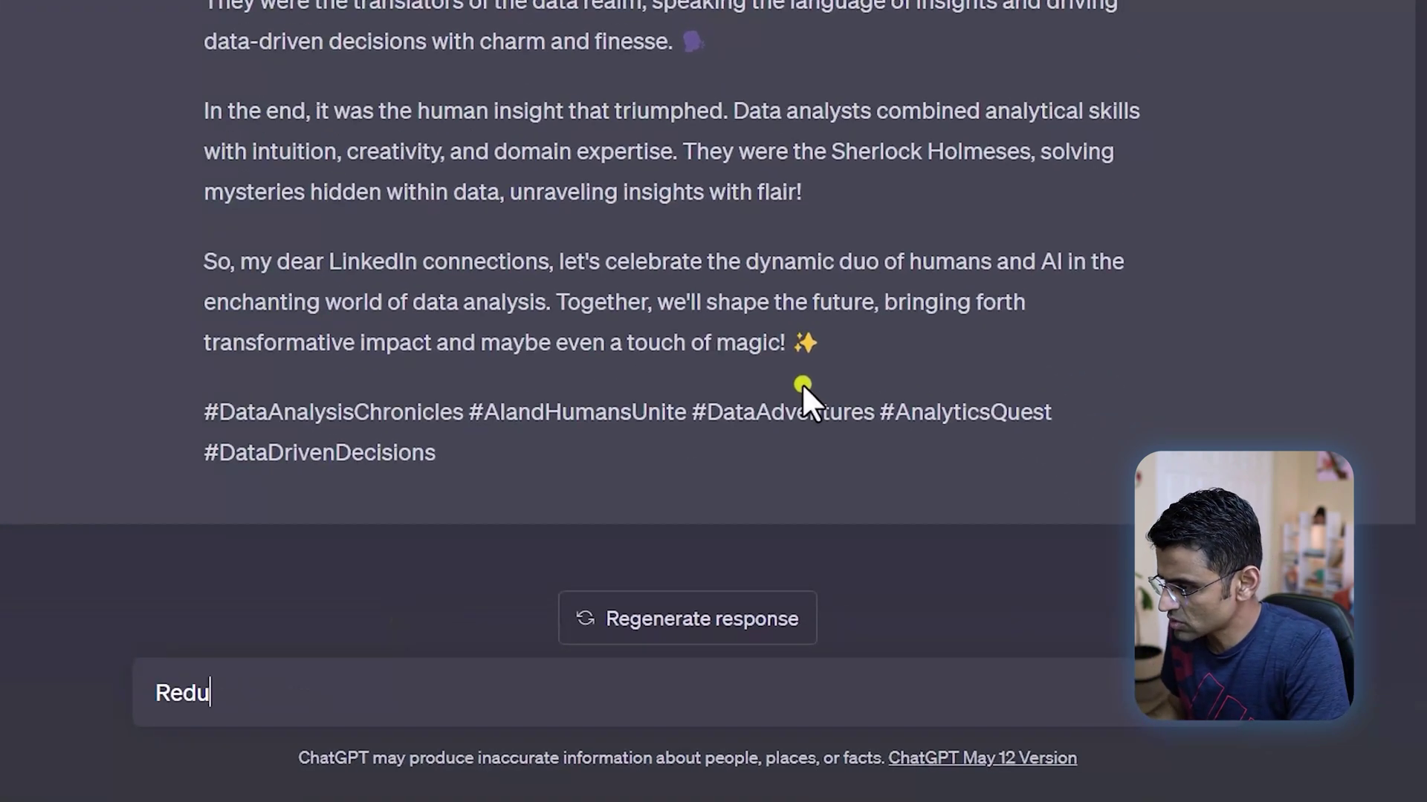
pyautogui.write('ce this post to ')
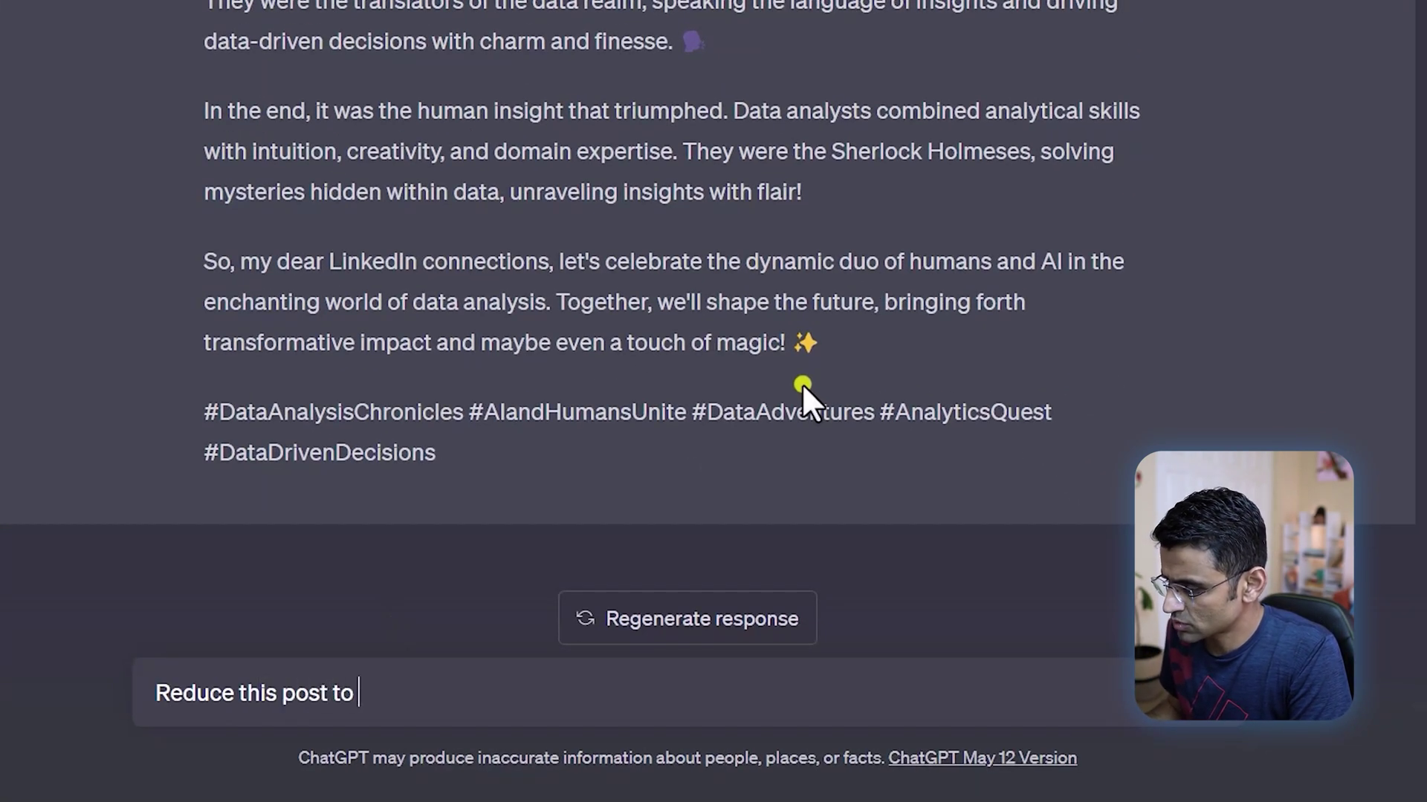
pyautogui.write('onlyy 10 lines')
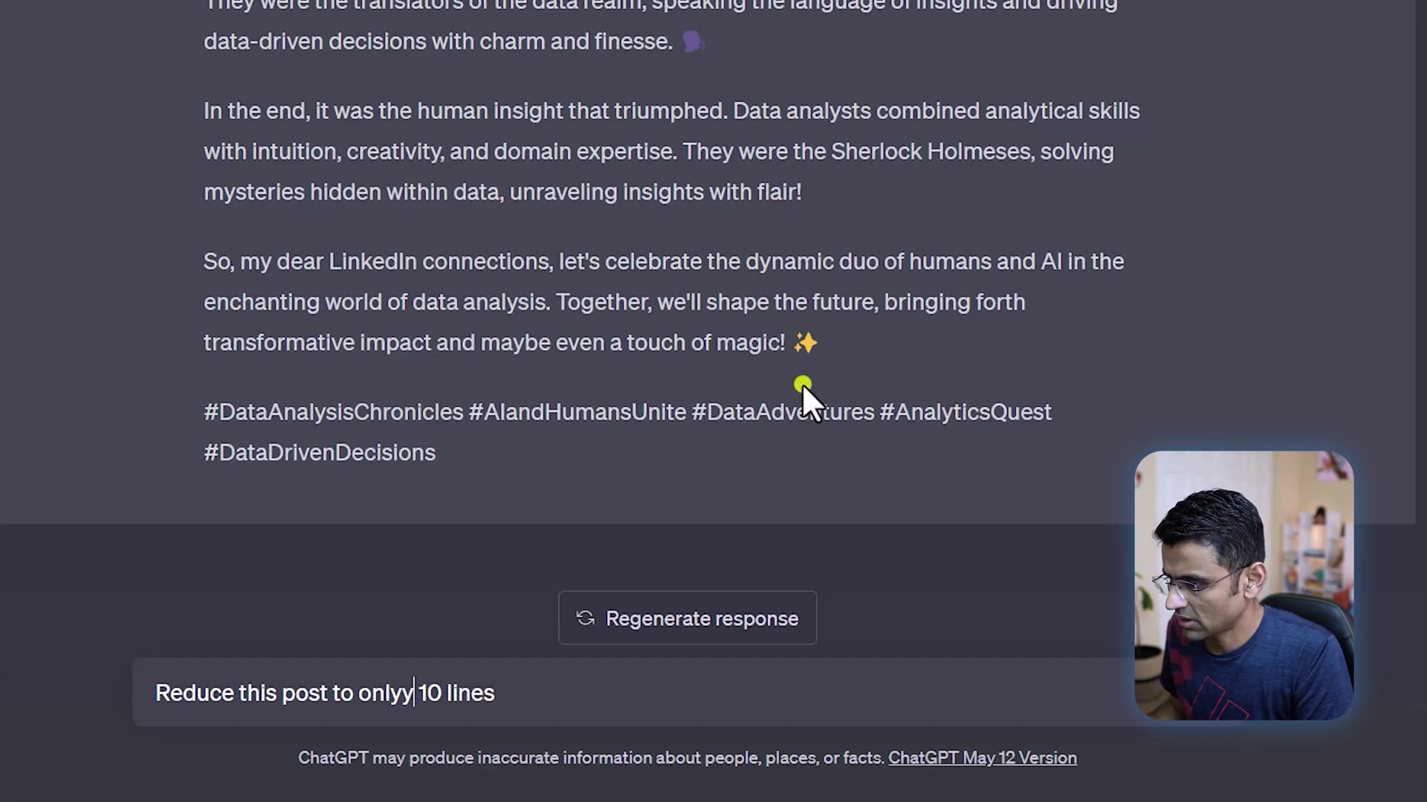
pyautogui.press('BackSpace')
pyautogui.press('Return')
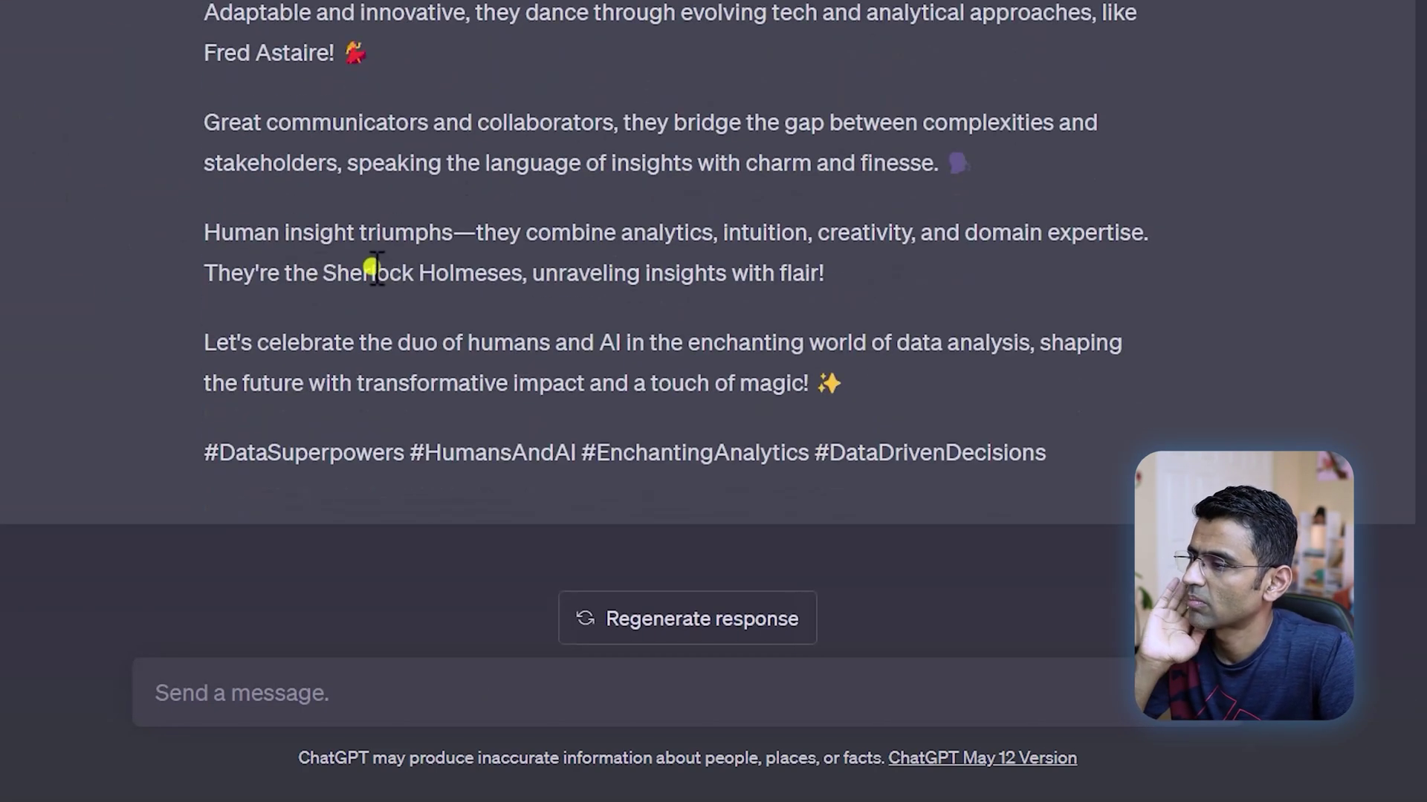
pyautogui.scroll(15, 431, 452)
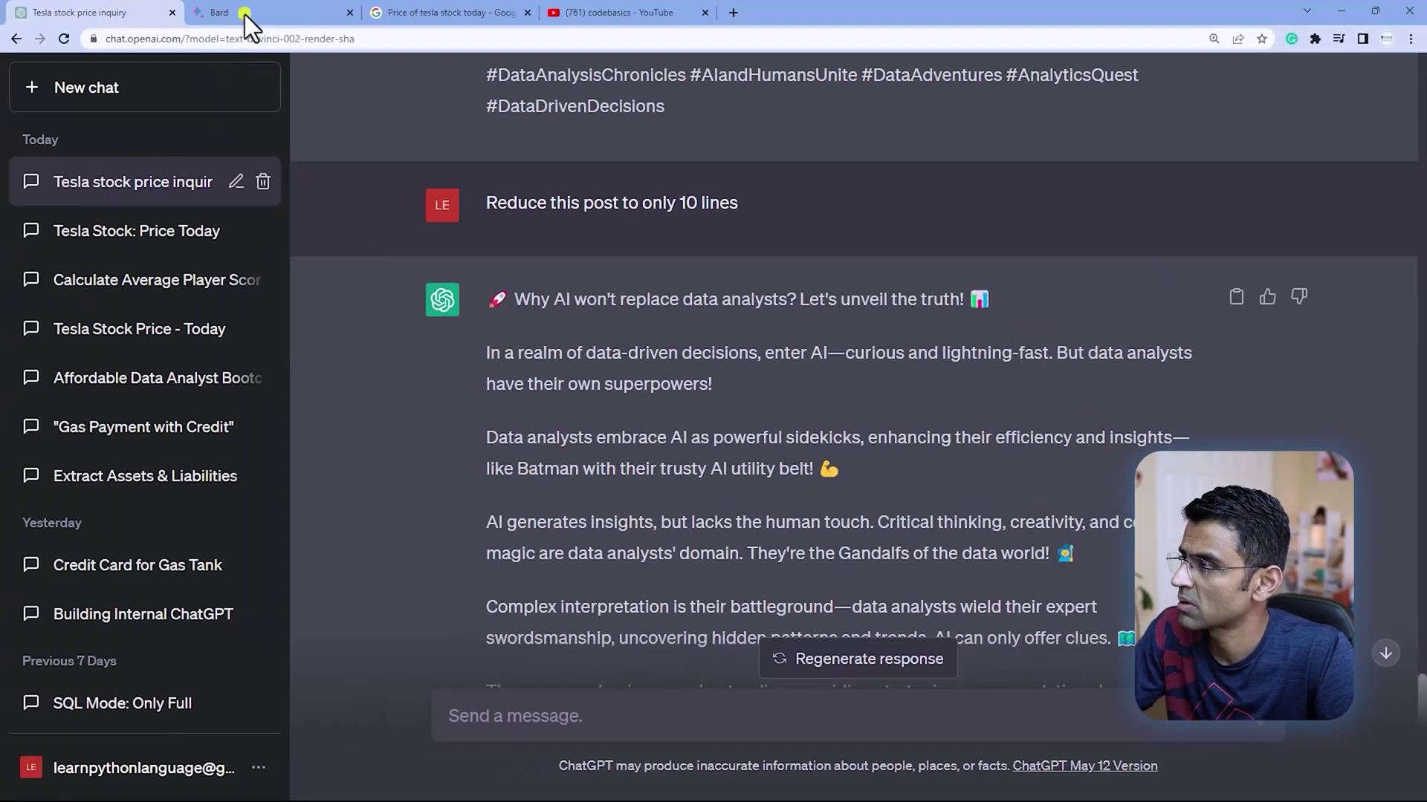
pyautogui.click(216, 12)
pyautogui.scroll(-2, 773, 477)
pyautogui.scroll(3, 772, 477)
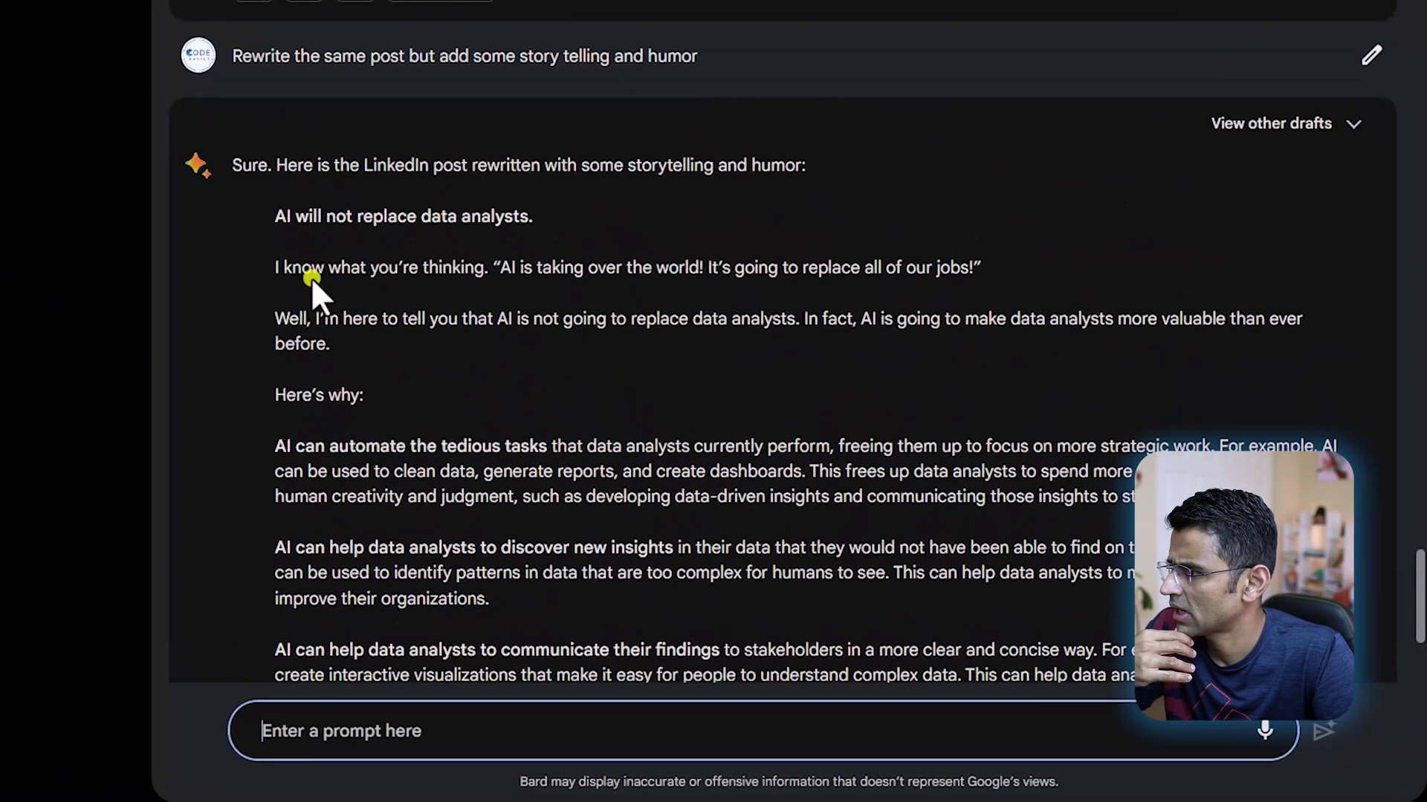
pyautogui.moveTo(420, 368); pyautogui.dragTo(944, 369)
pyautogui.moveTo(479, 335); pyautogui.dragTo(475, 377)
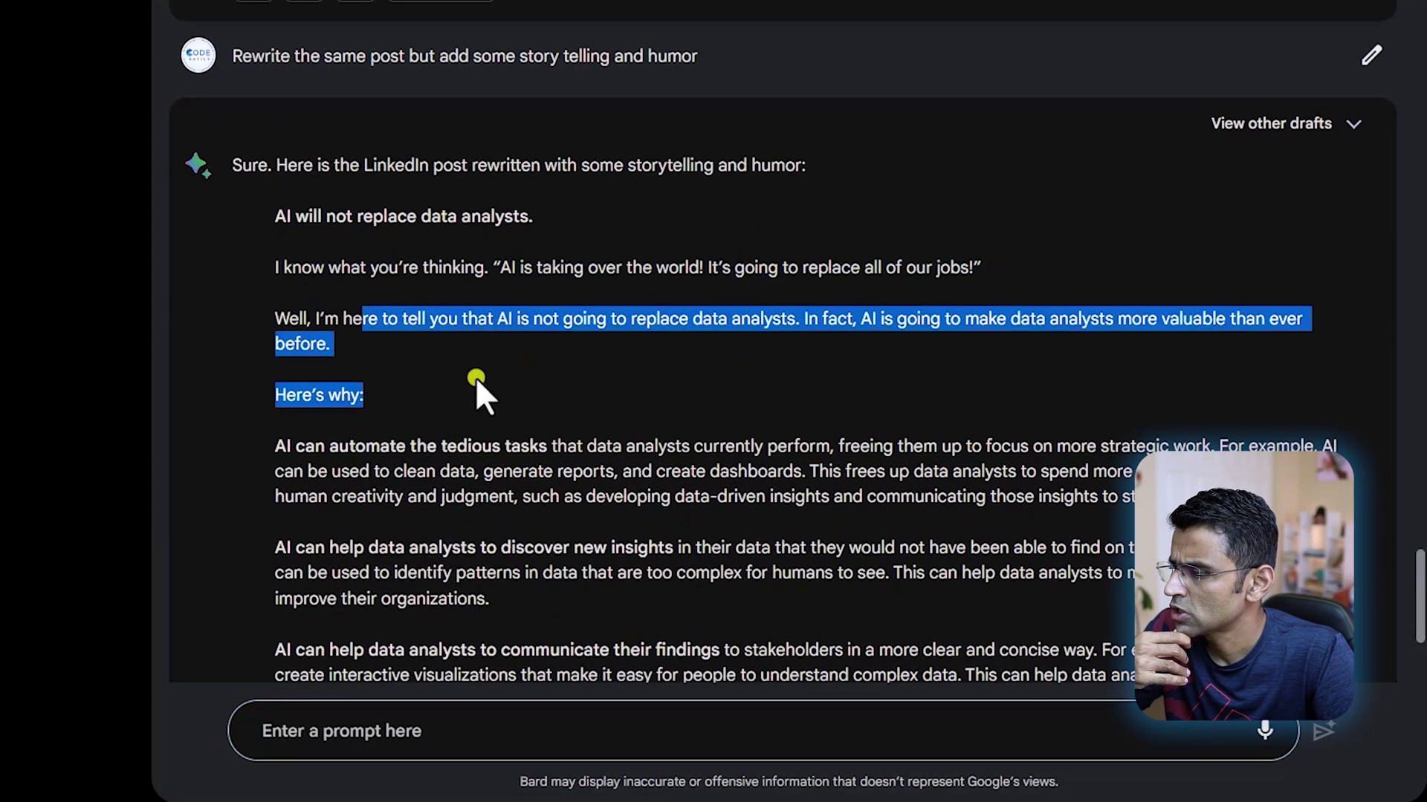
pyautogui.click(461, 392)
pyautogui.scroll(-4, 460, 392)
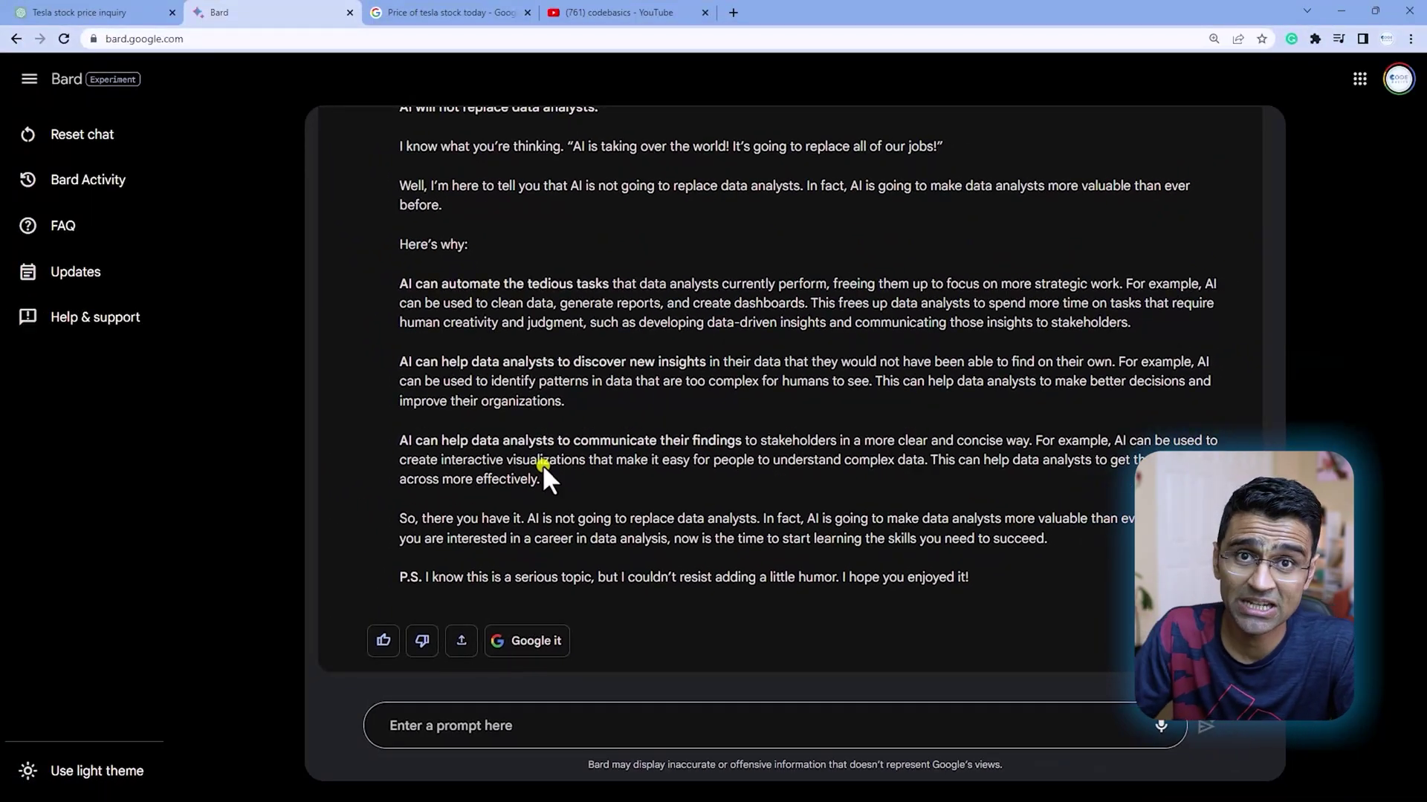
pyautogui.hotkey('ctrl', 'shift', 'Tab')
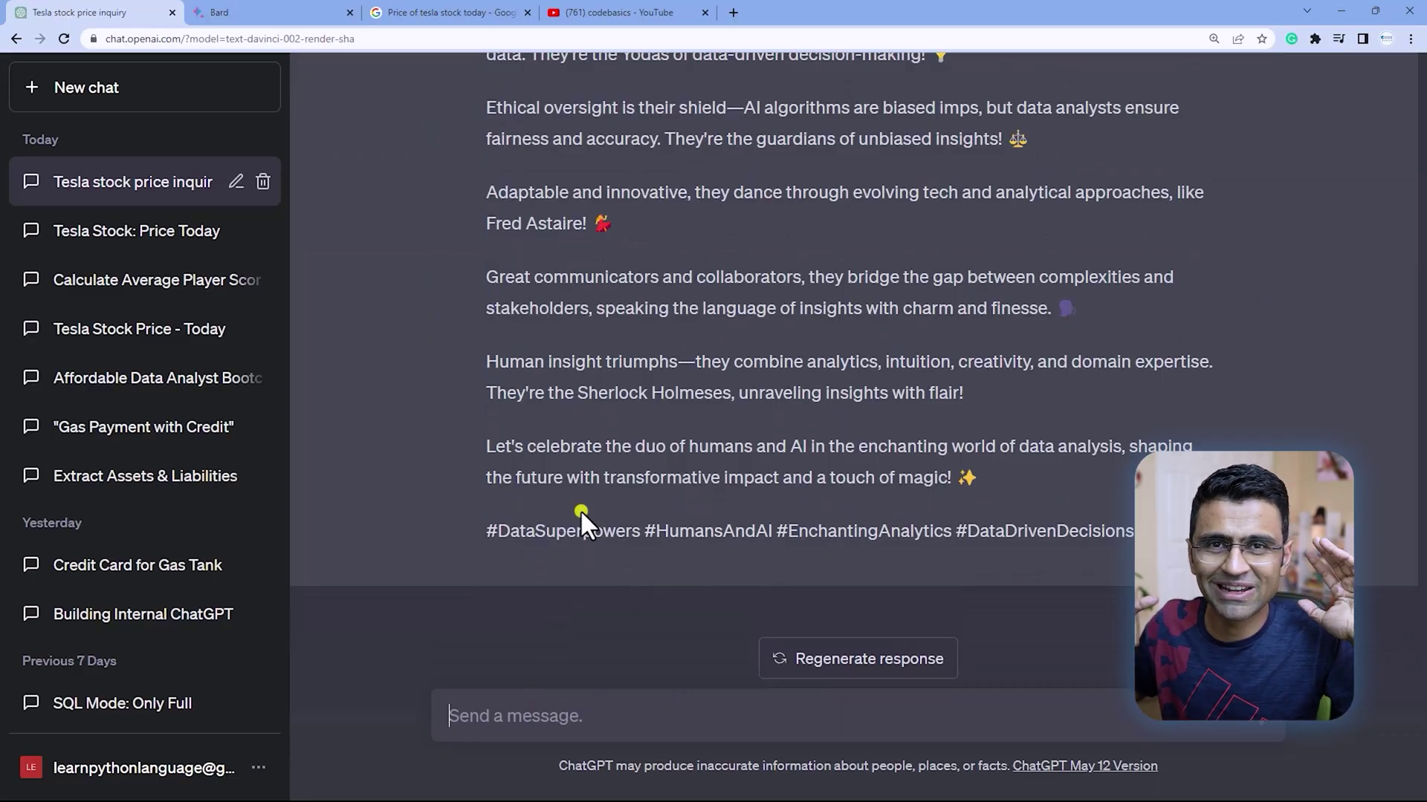